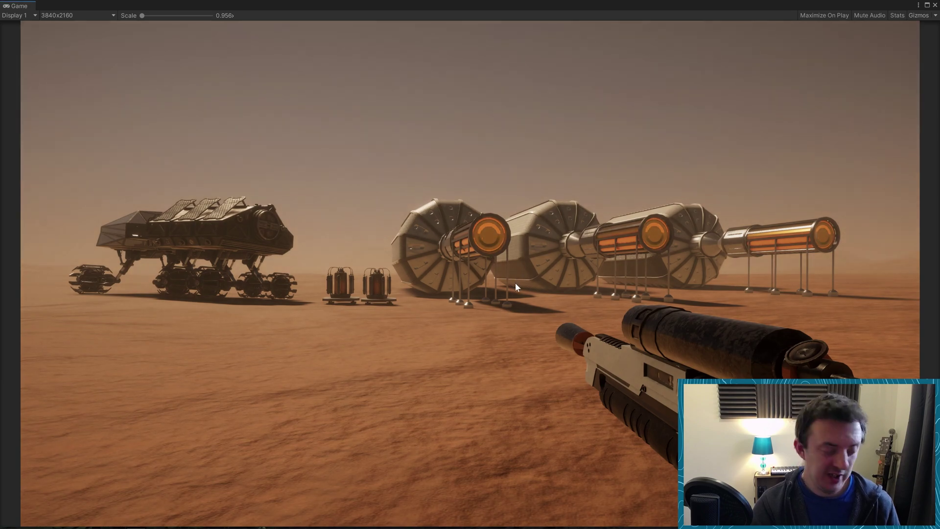
Walk through the Mars base in the Game view to examine the rover, habitats and surroundings with and without the atmospheric effects.
click(515, 283)
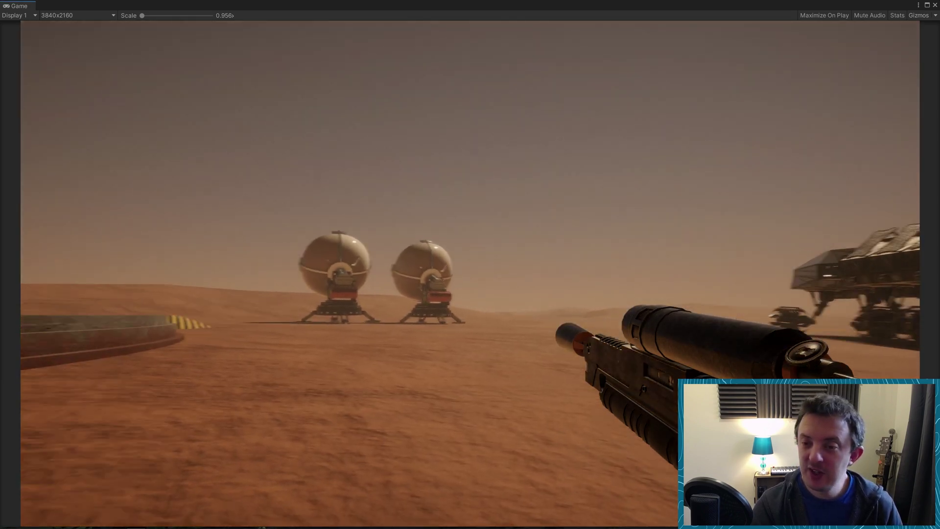
key(w)
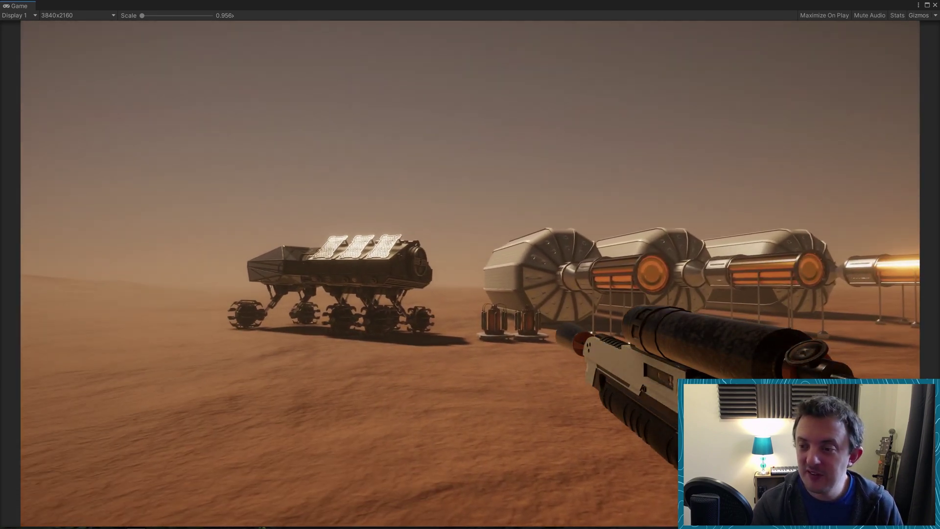
key(w)
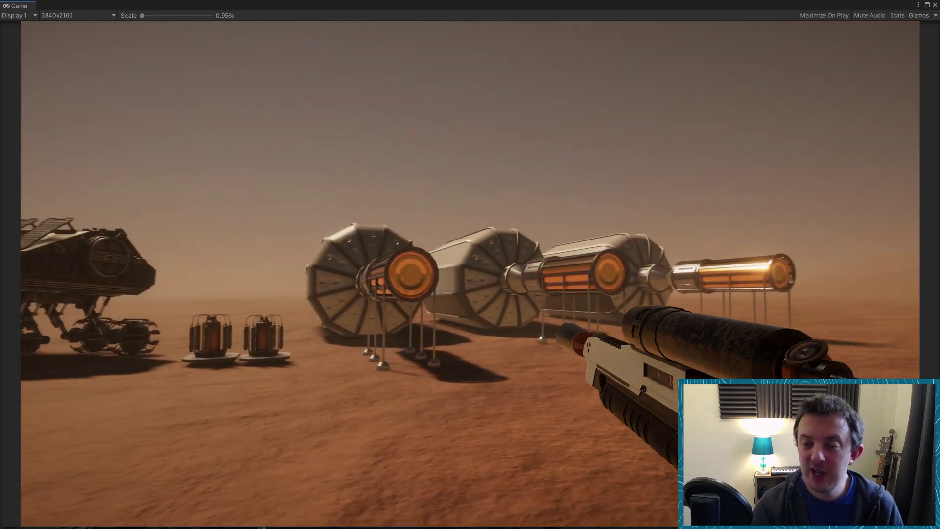
key(w)
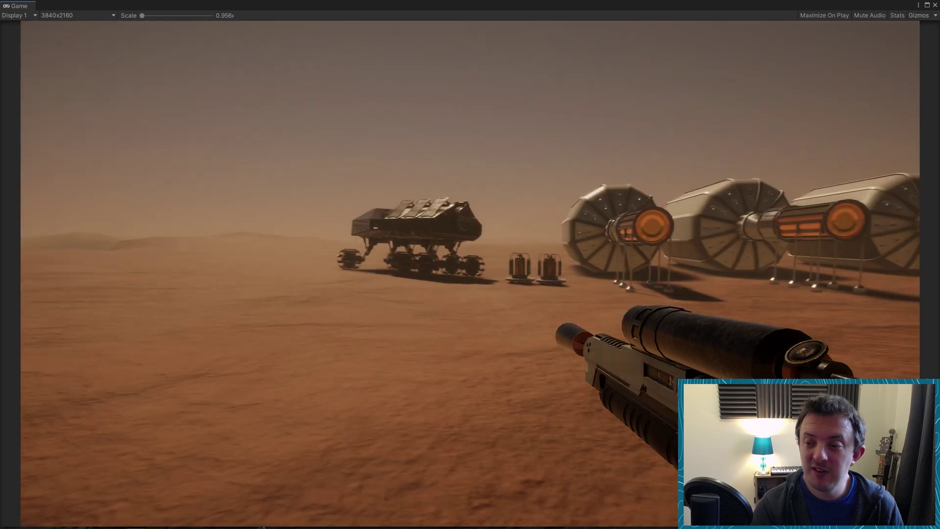
key(w)
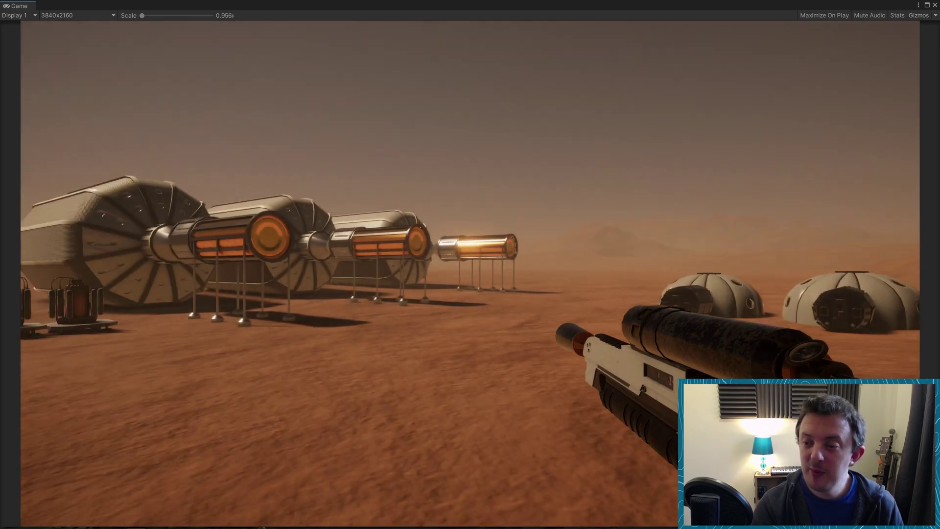
key(w)
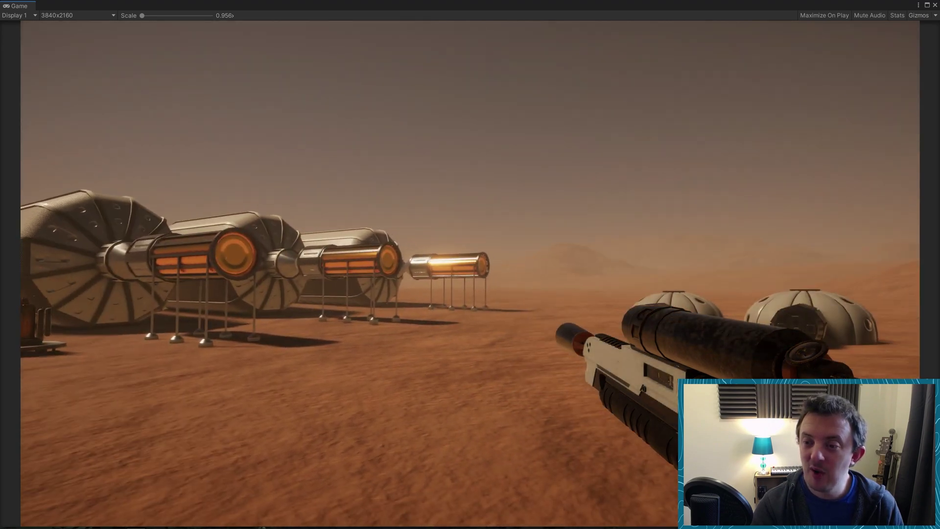
key(w)
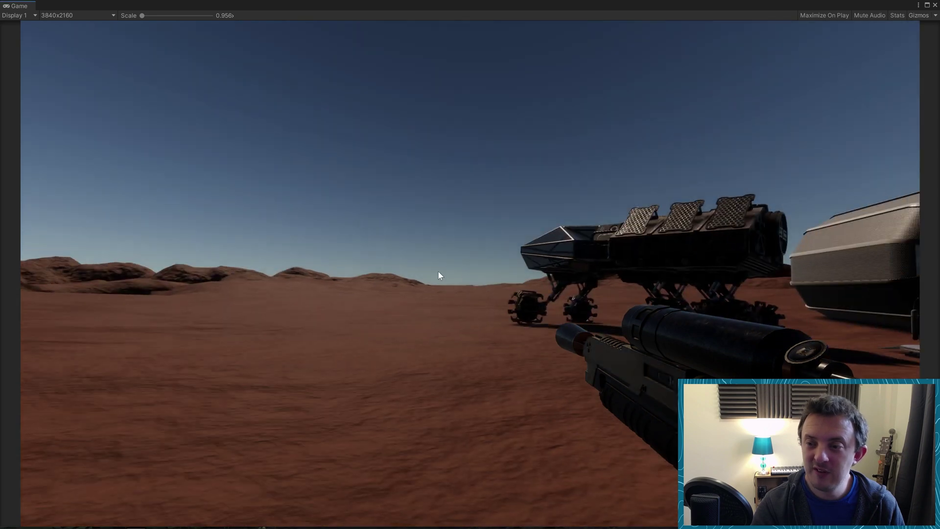
key(w)
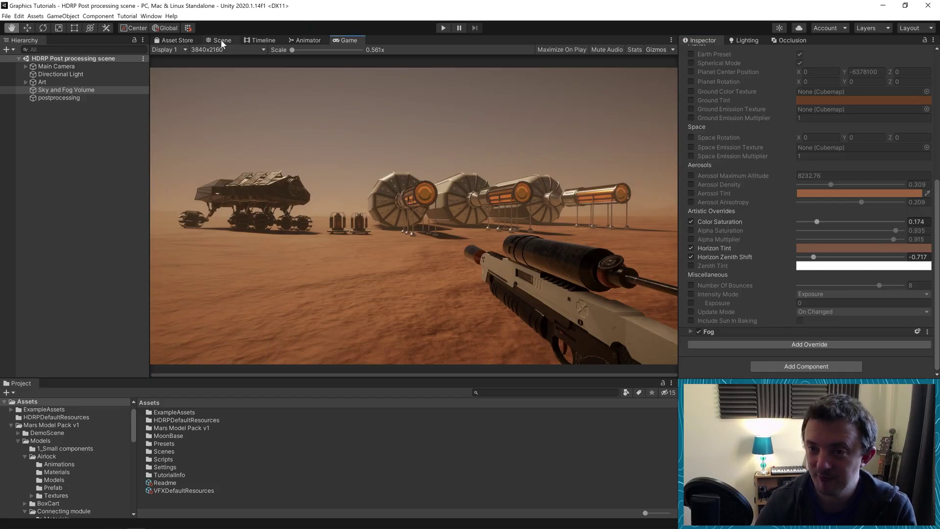
Switch to the Scene view and inspect the domes, rocket and landing pad under the existing sky and post-processing.
click(222, 42)
alt+drag(365, 218, 397, 232)
middle_drag(396, 232, 409, 164)
alt+drag(410, 164, 483, 237)
middle_drag(483, 237, 262, 216)
alt+drag(262, 216, 465, 214)
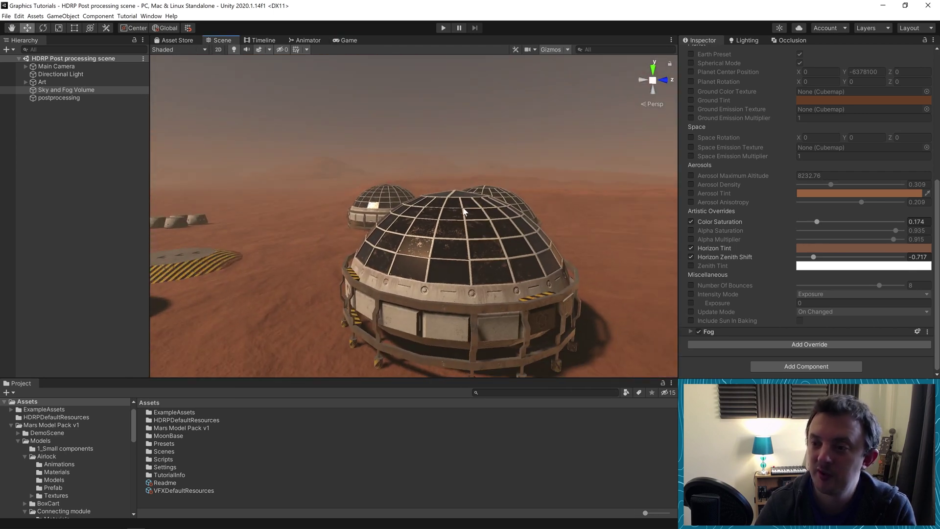
right_drag(466, 214, 488, 272)
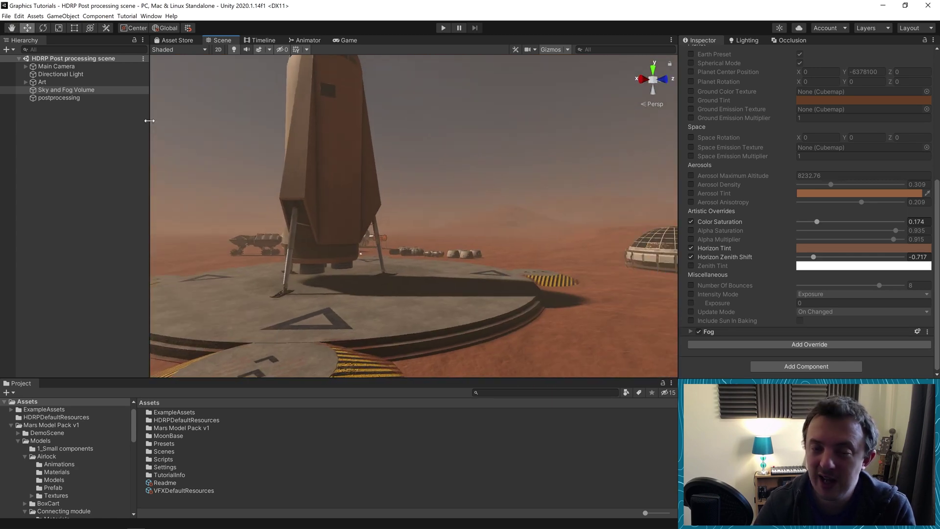
click(102, 129)
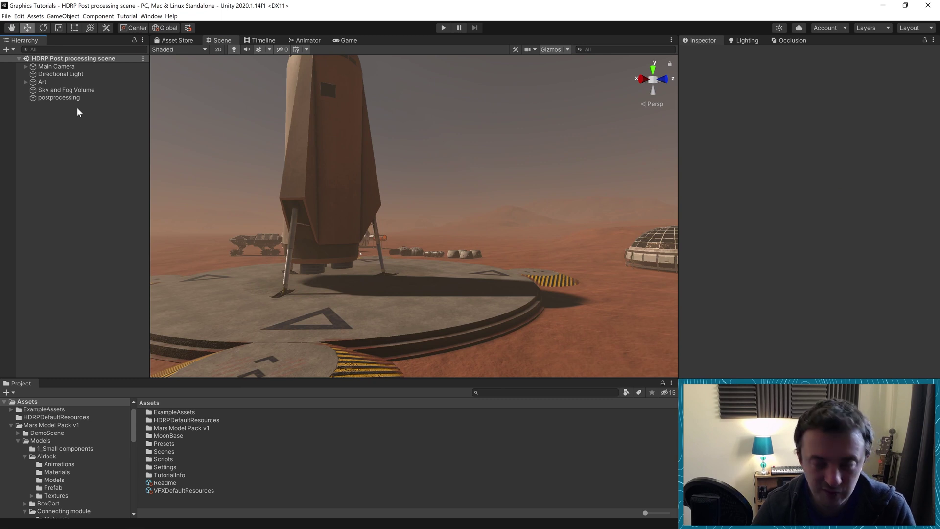
right_drag(484, 221, 465, 216)
middle_drag(465, 217, 381, 206)
key(w)
right_drag(381, 206, 434, 264)
scroll(436, 265, up, 3)
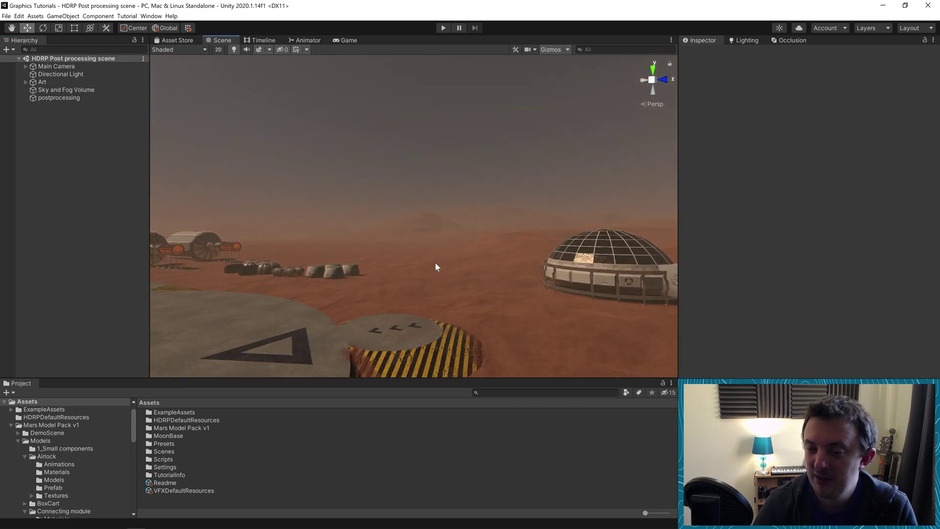
middle_drag(436, 266, 284, 152)
Delete the postprocessing and Sky and Fog Volume objects from the scene.
click(81, 98)
key(Delete)
key(Delete)
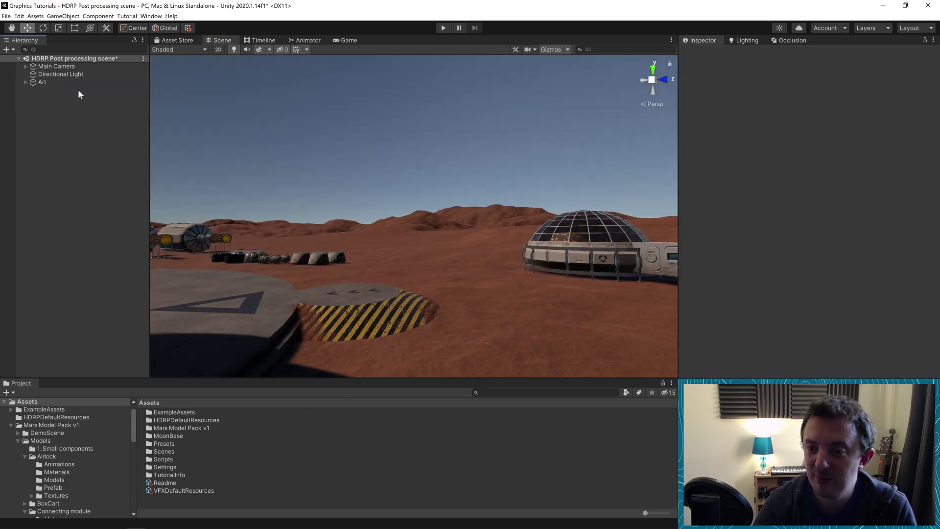
Review the stripped-down scene, checking the Directional Light's settings and the Art group's properties.
middle_drag(330, 237, 358, 192)
scroll(364, 210, up, 6)
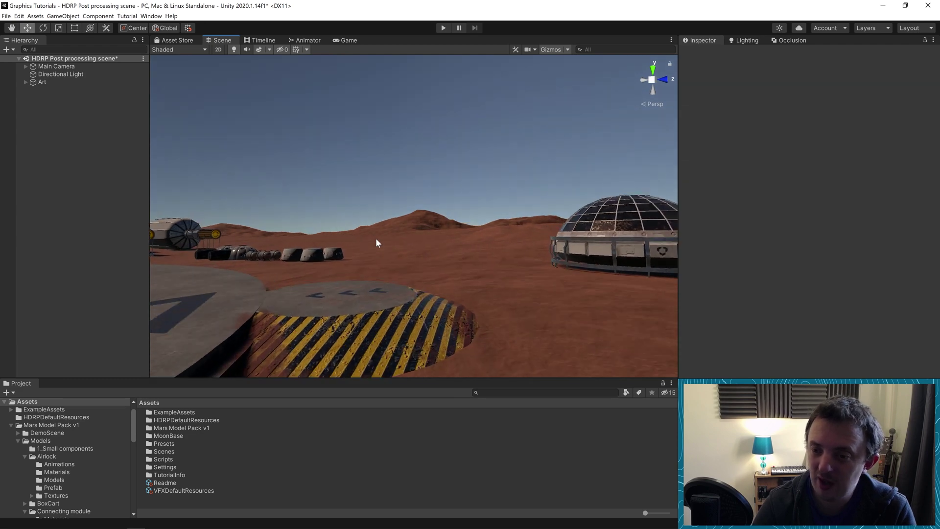
right_drag(376, 243, 301, 262)
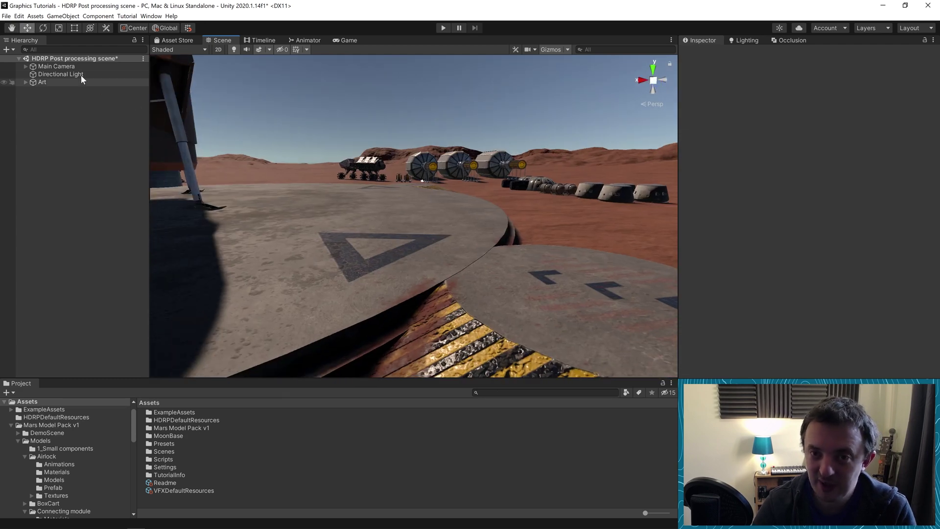
click(61, 67)
click(64, 74)
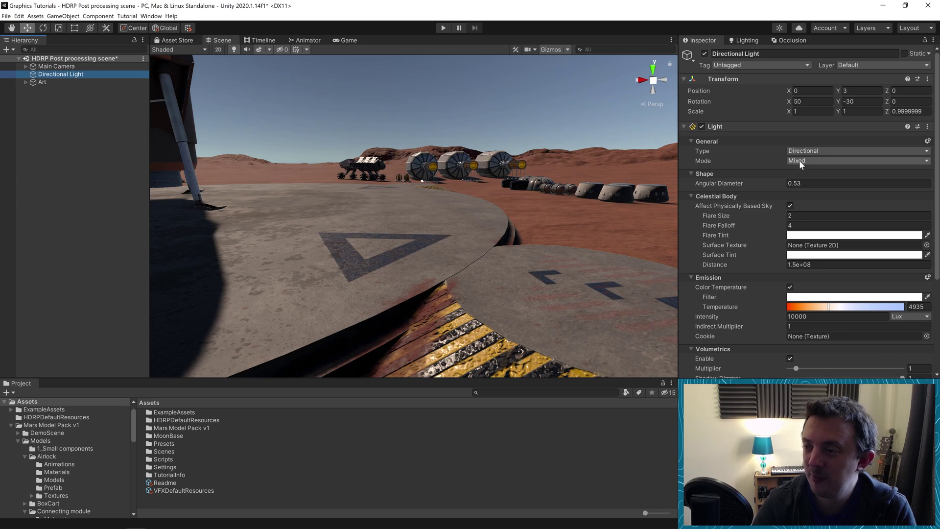
right_drag(318, 251, 545, 227)
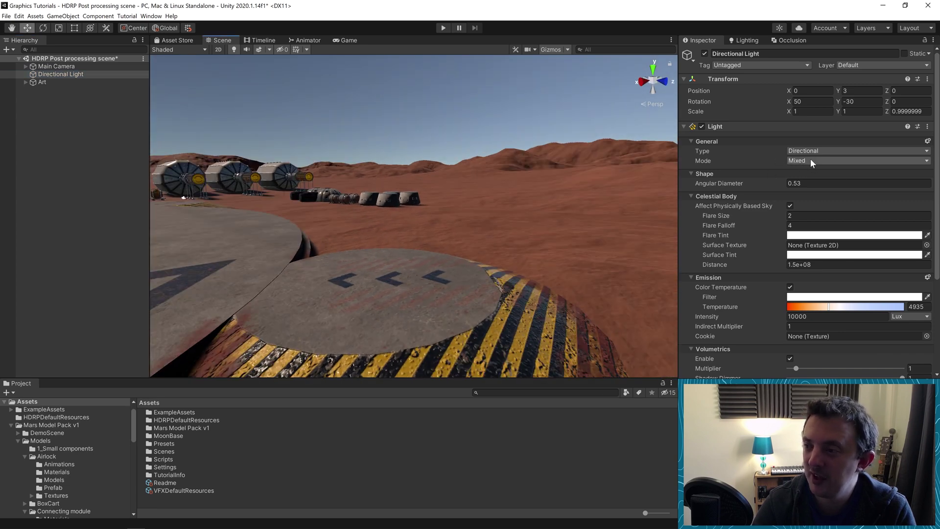
right_drag(403, 192, 226, 198)
click(73, 83)
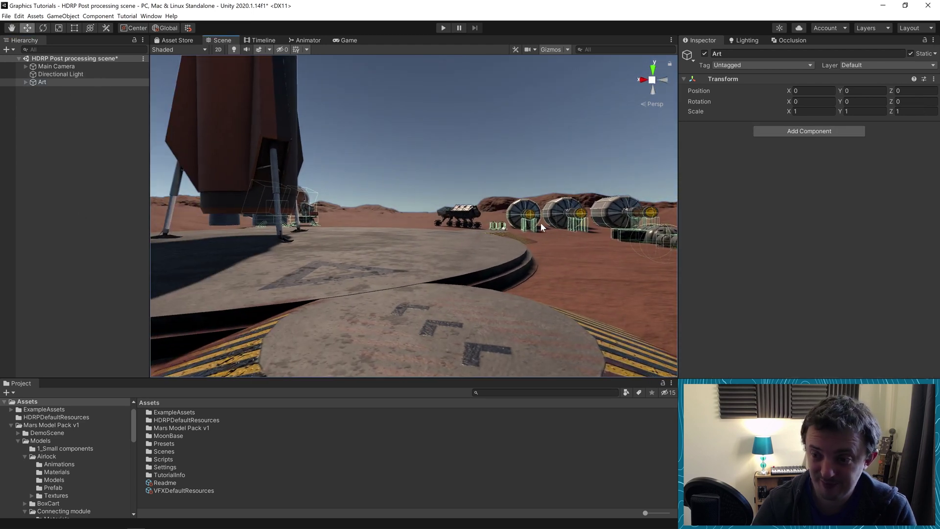
right_drag(535, 230, 516, 257)
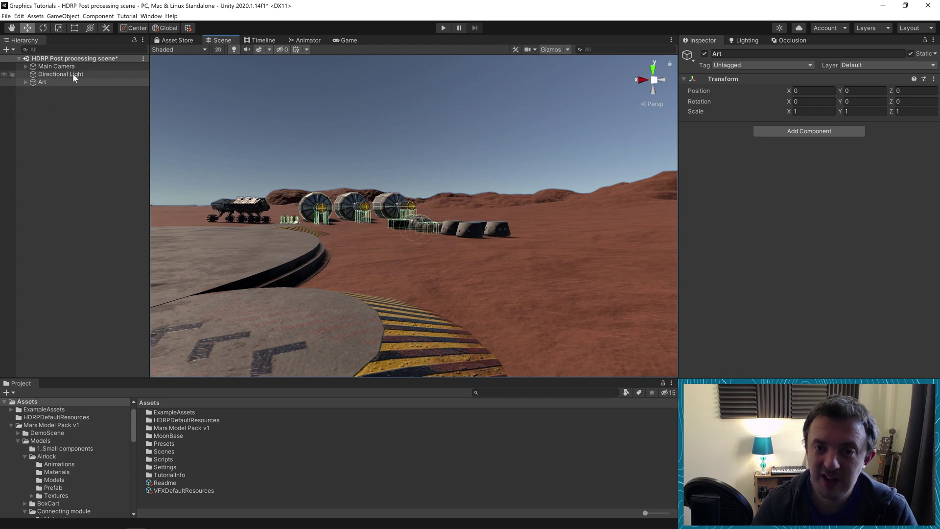
Expand the Art group to review its prefabs, examine the rover and habitat modules up close, and collapse the group.
right_drag(417, 235, 444, 257)
click(438, 241)
click(429, 182)
scroll(357, 211, up, 4)
right_drag(303, 227, 291, 185)
scroll(356, 228, up, 2)
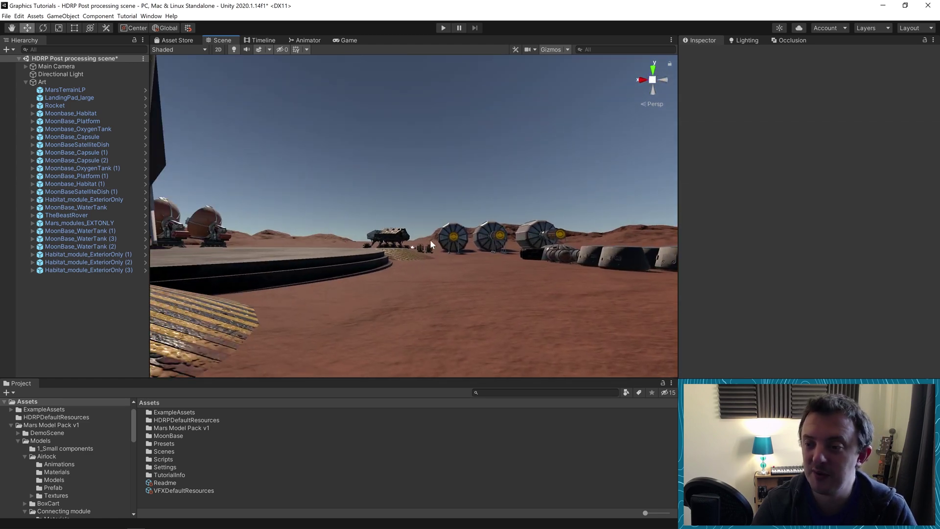
right_drag(431, 249, 504, 274)
middle_drag(410, 252, 597, 332)
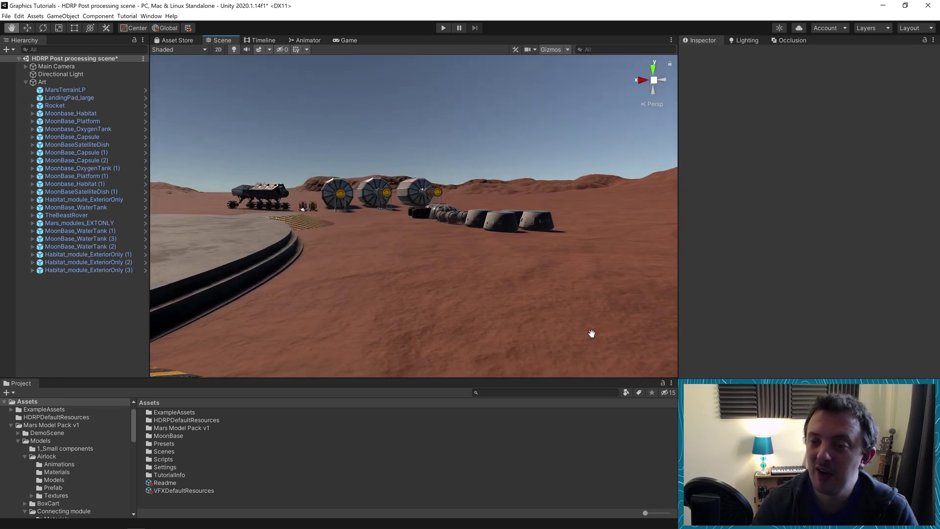
scroll(396, 310, up, 10)
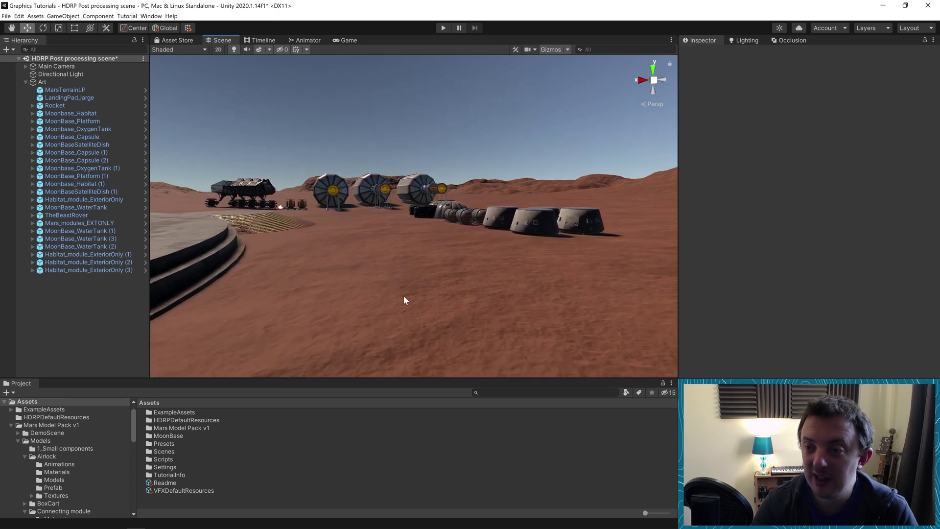
right_drag(451, 269, 424, 255)
scroll(412, 264, up, 4)
scroll(346, 238, up, 4)
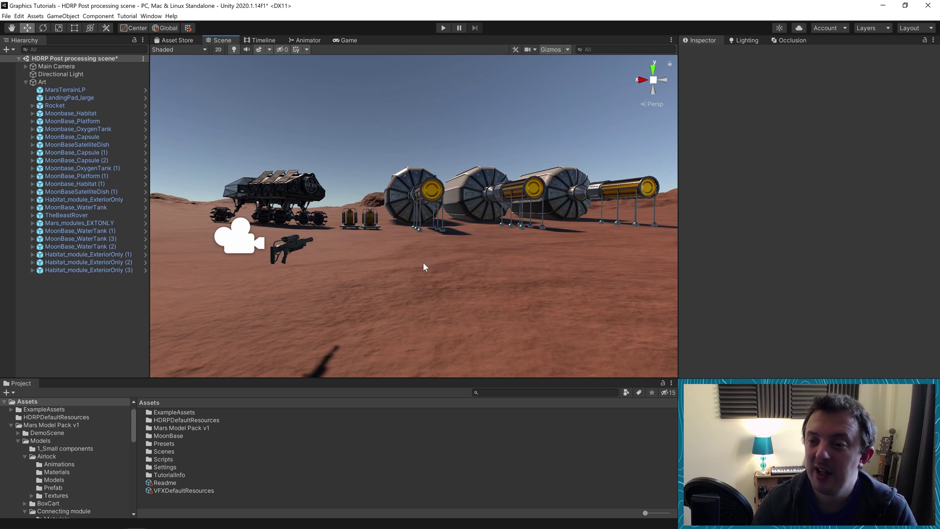
click(26, 82)
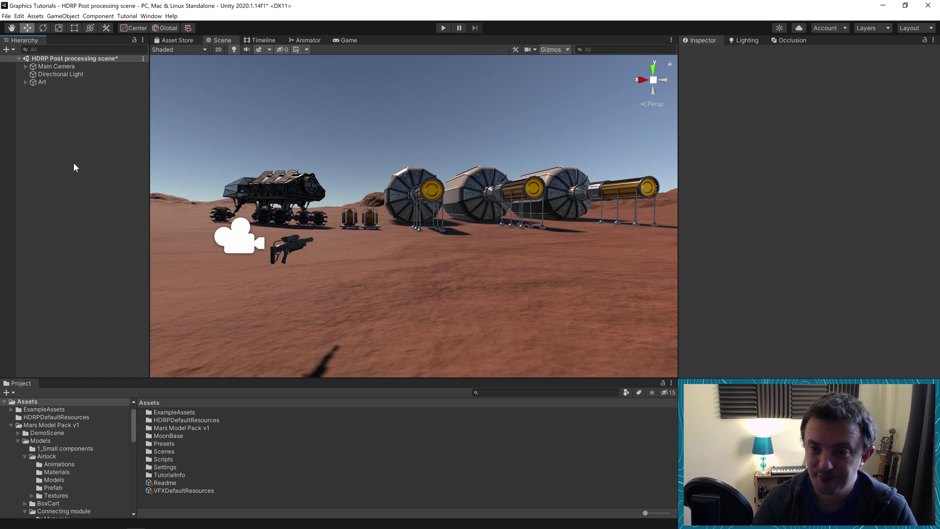
Add a Sky and Fog Volume to the scene.
right_drag(250, 177, 288, 172)
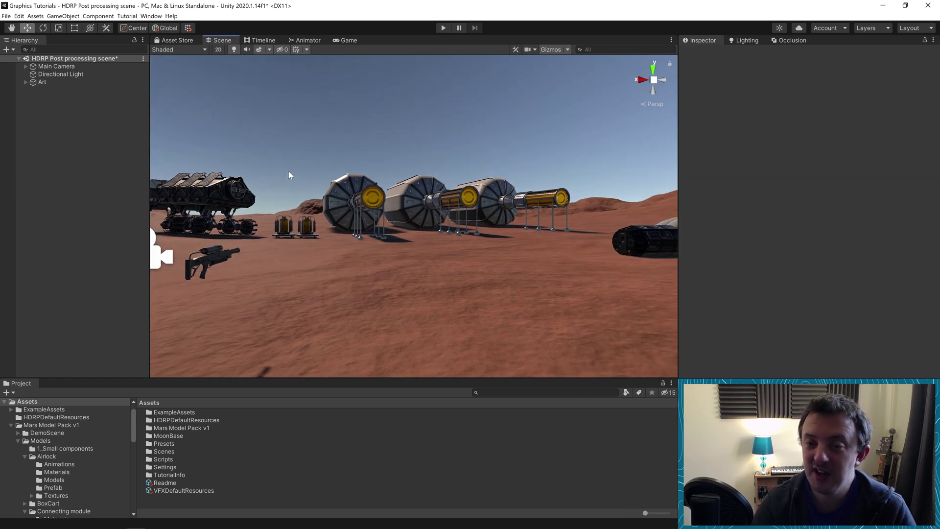
right_drag(410, 152, 481, 188)
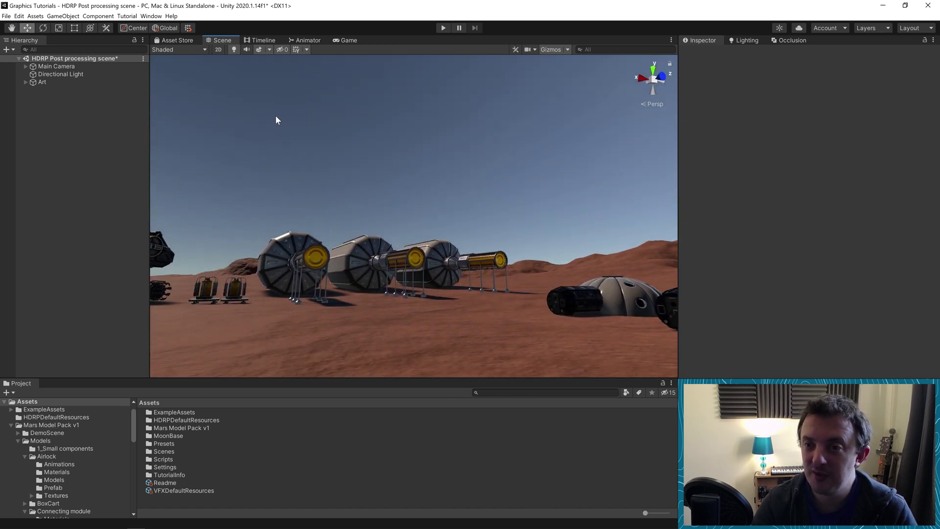
right_click(67, 154)
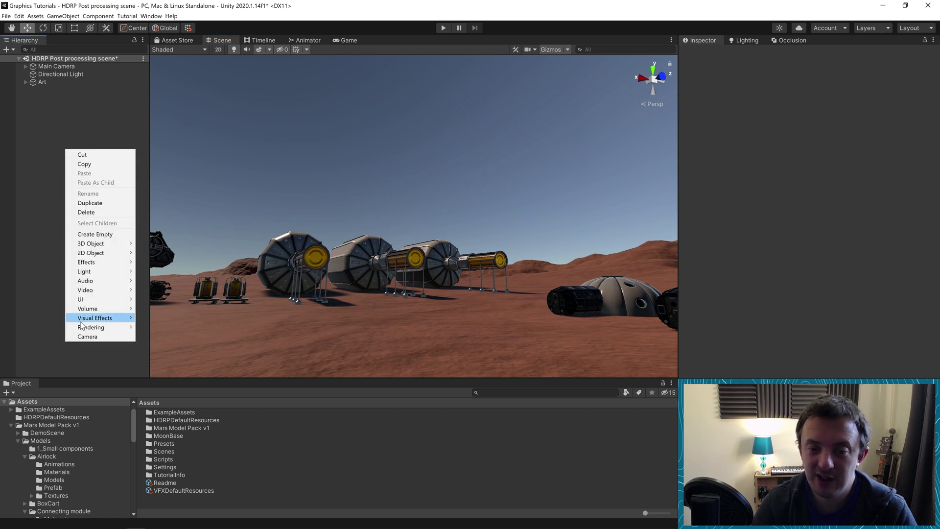
mouse_move(83, 312)
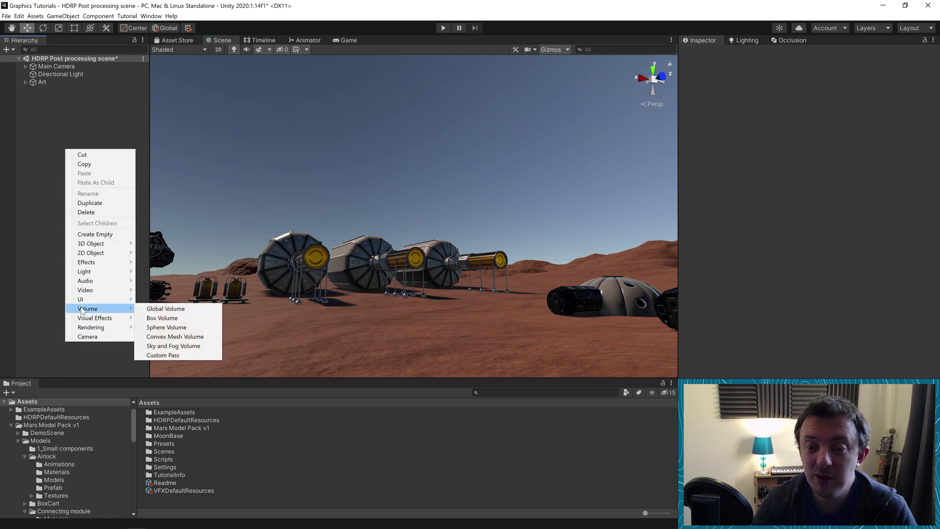
click(164, 346)
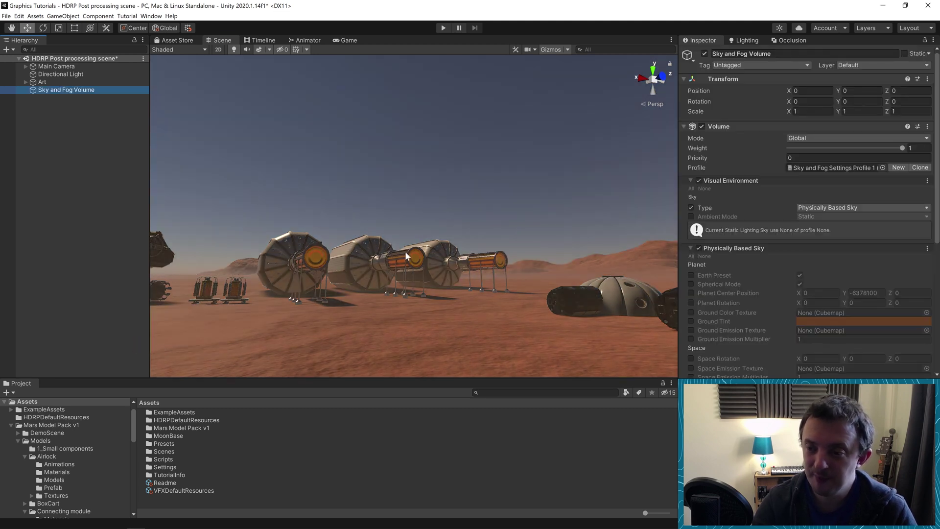
Examine the scene under the new Sky and Fog Volume and read through its Volume, Visual Environment and Physically Based Sky settings.
right_drag(406, 255, 292, 253)
right_drag(463, 251, 705, 246)
right_drag(498, 267, 584, 277)
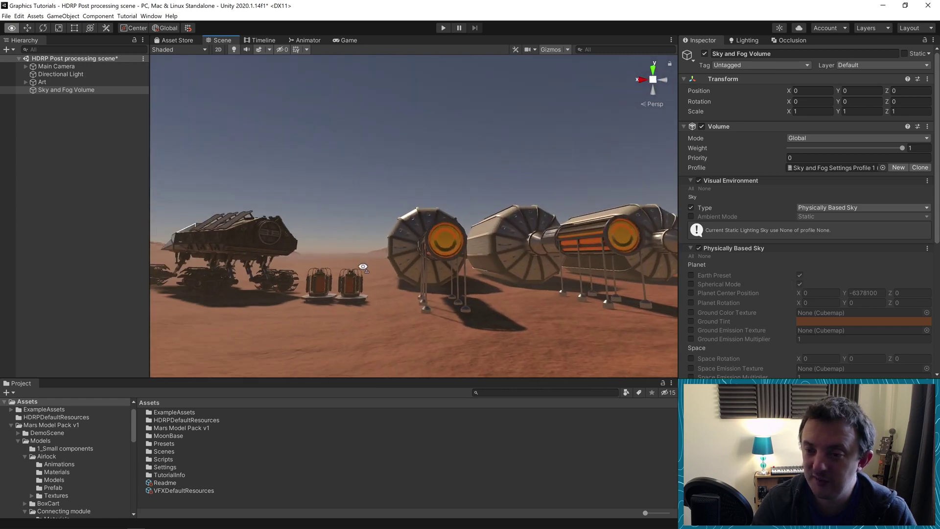
right_drag(363, 266, 384, 221)
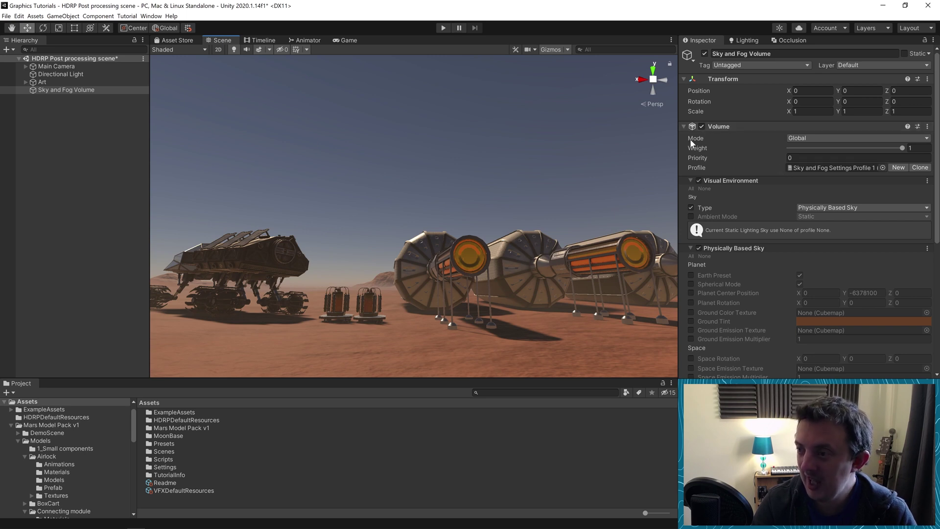
right_drag(499, 147, 496, 156)
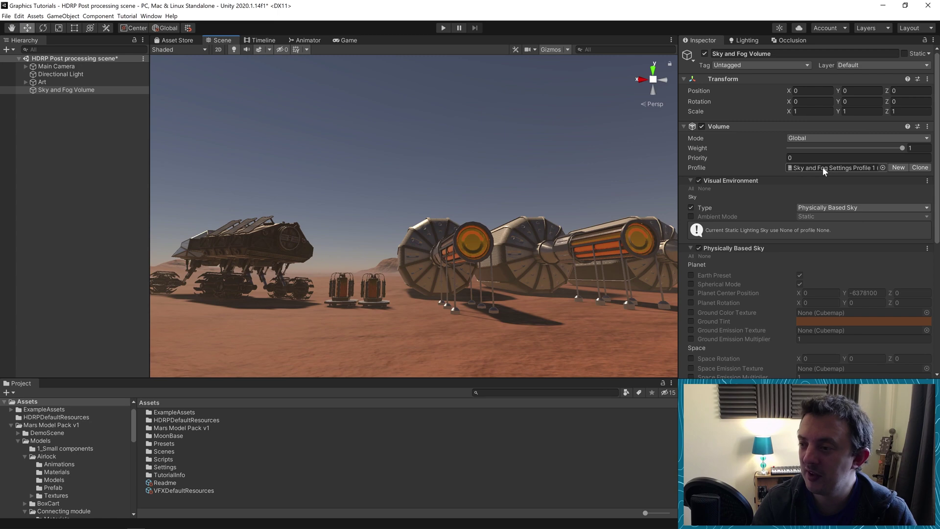
scroll(812, 245, down, 8)
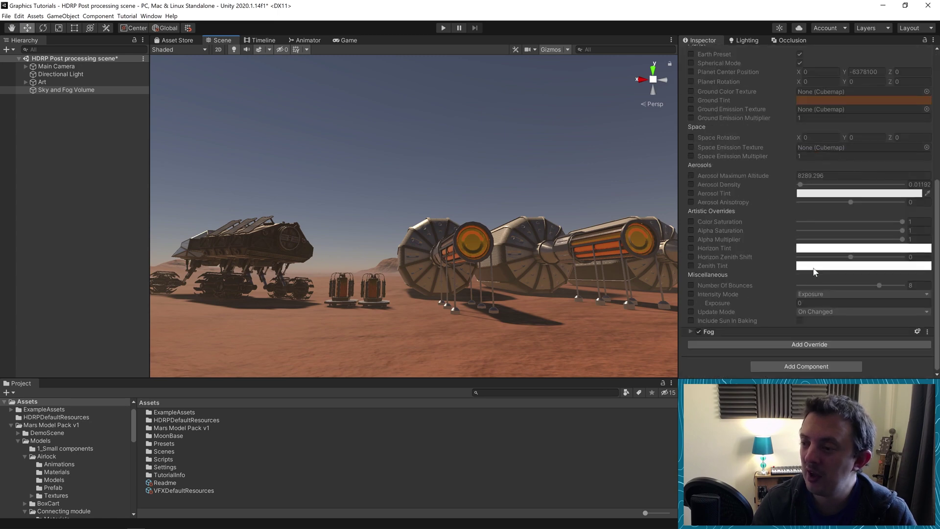
scroll(778, 221, up, 8)
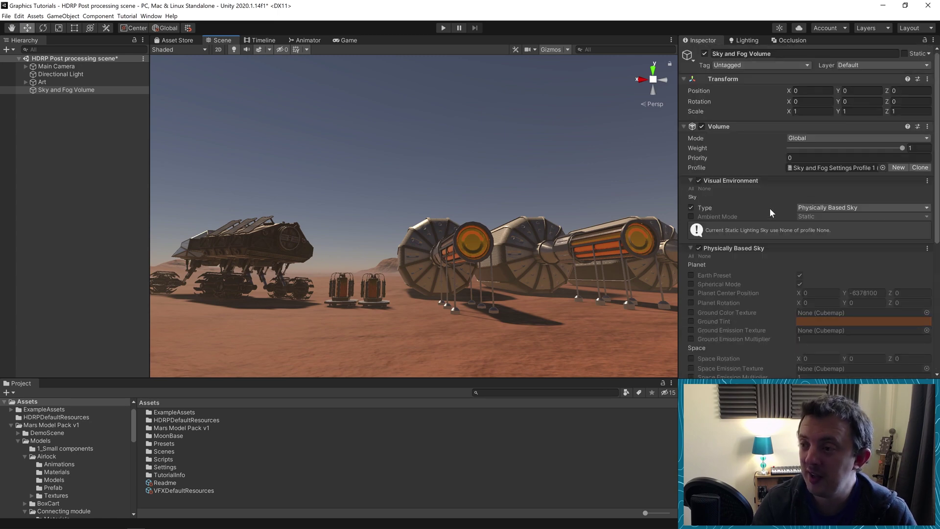
scroll(734, 202, down, 8)
scroll(757, 229, up, 8)
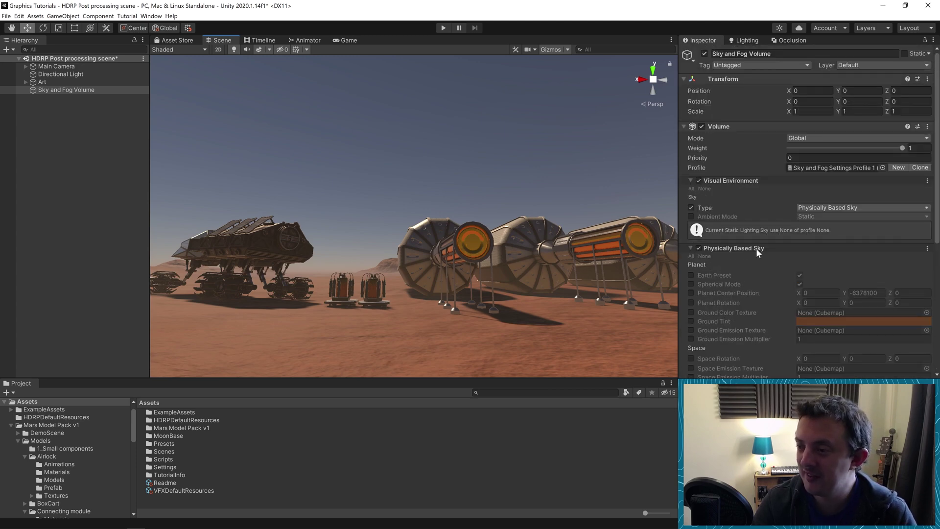
Enable the Horizon Tint override of the Physically Based Sky and set it to a burnt orange.
scroll(744, 259, down, 6)
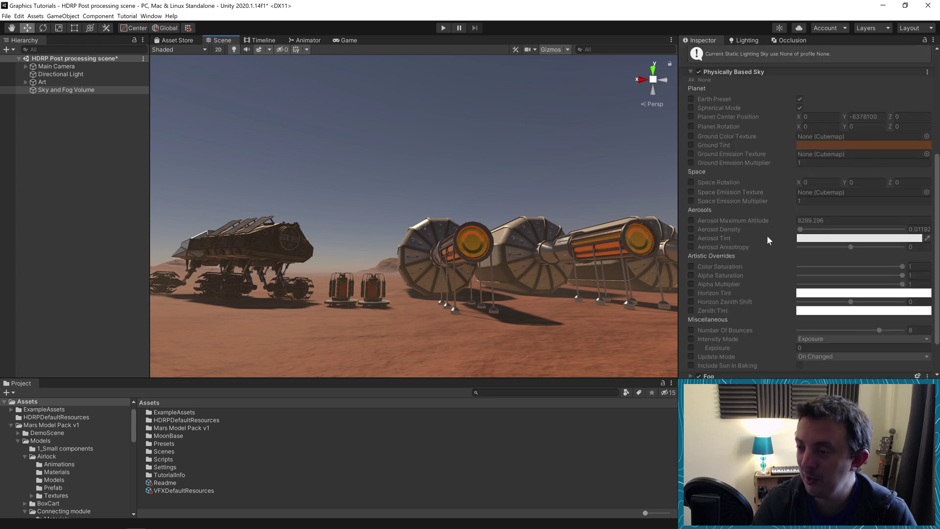
scroll(767, 236, down, 2)
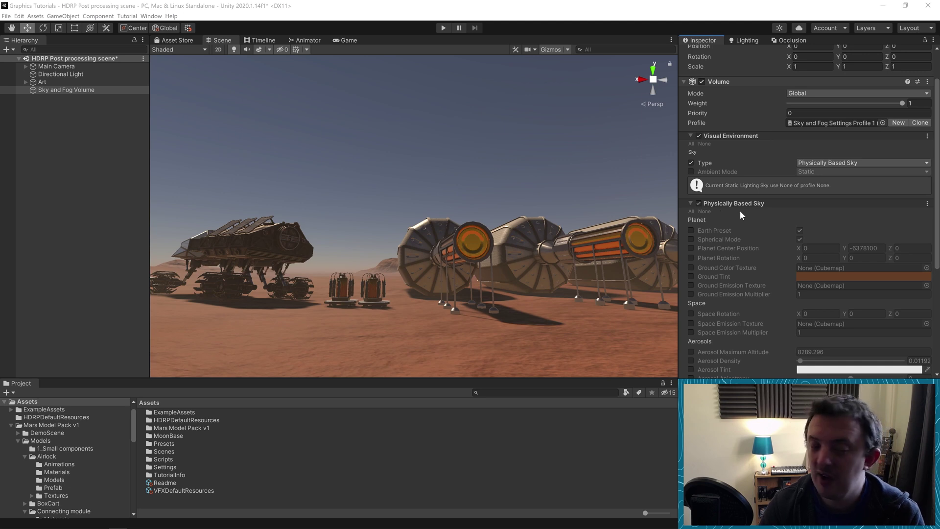
scroll(782, 227, down, 5)
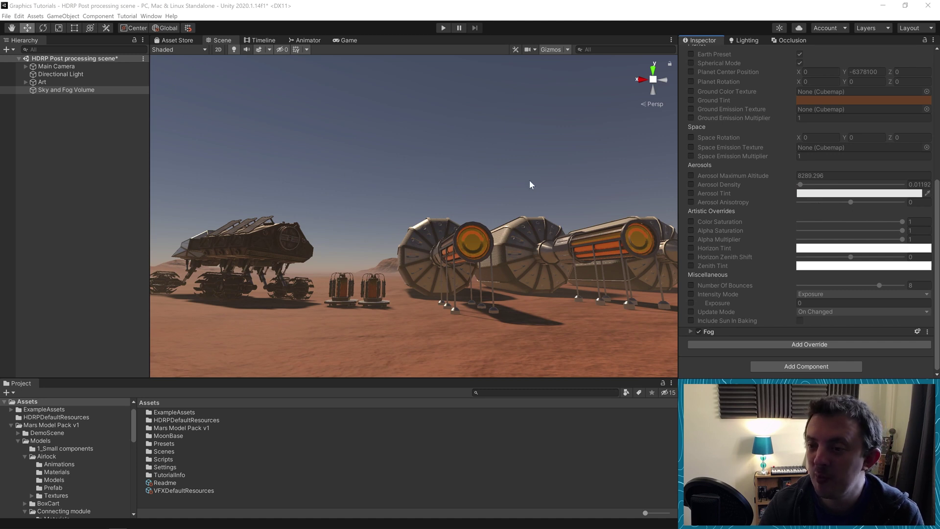
right_drag(507, 186, 494, 185)
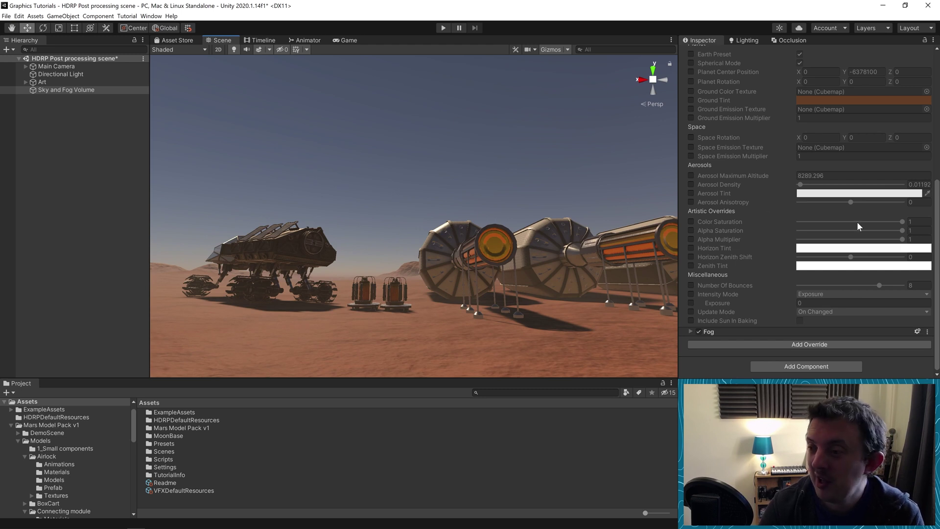
right_drag(431, 178, 425, 159)
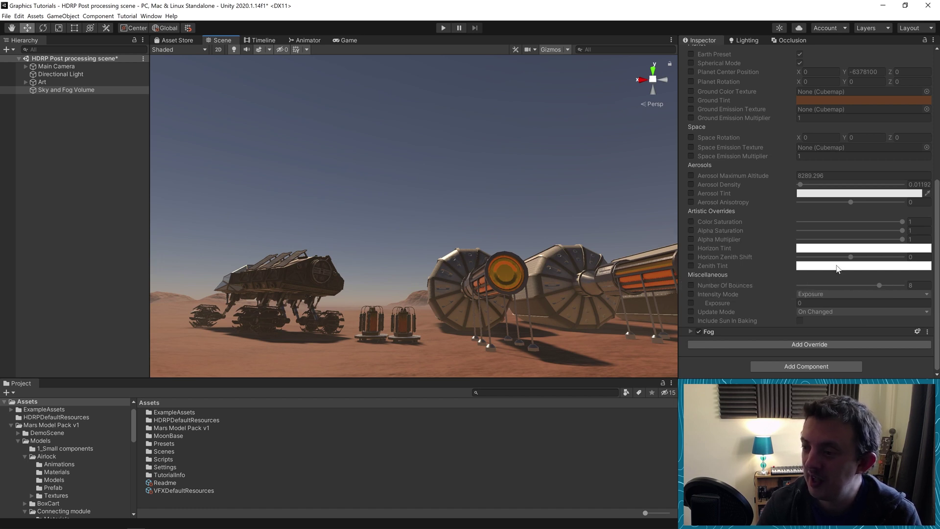
click(691, 248)
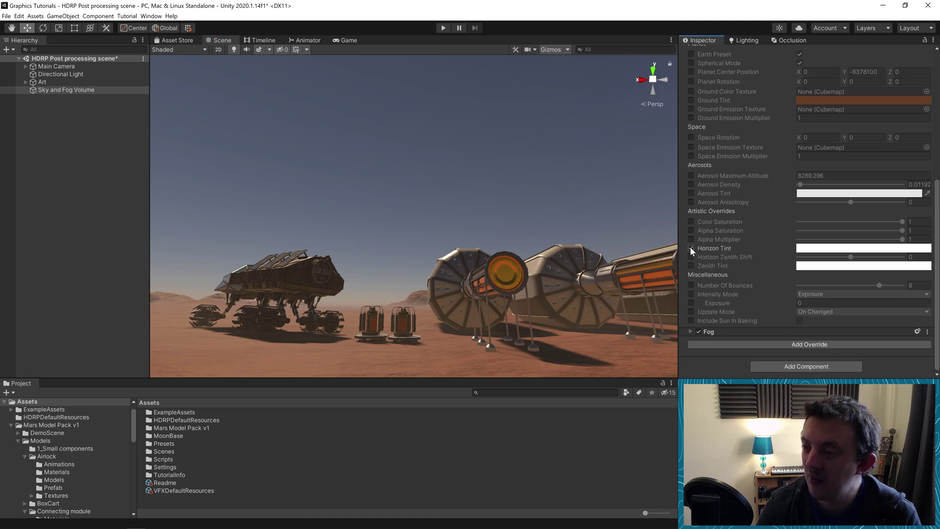
click(835, 251)
click(902, 315)
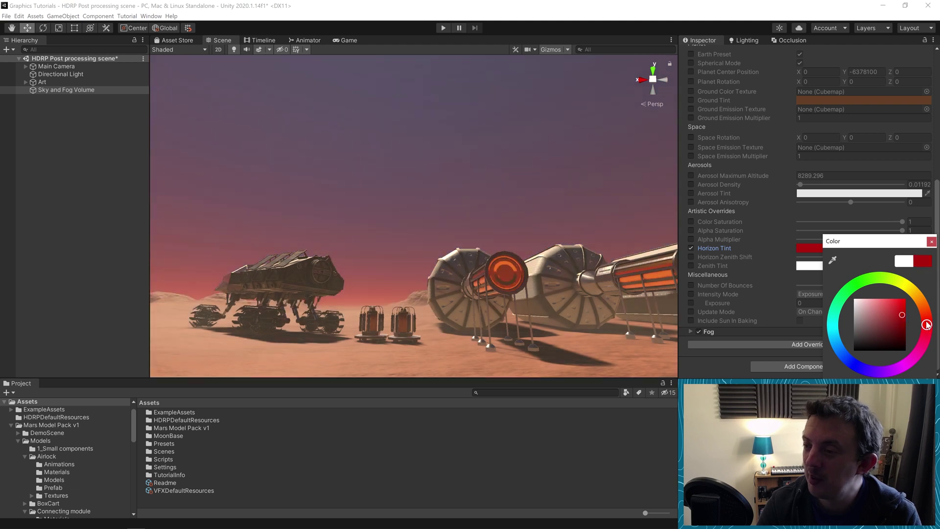
drag(928, 327, 933, 303)
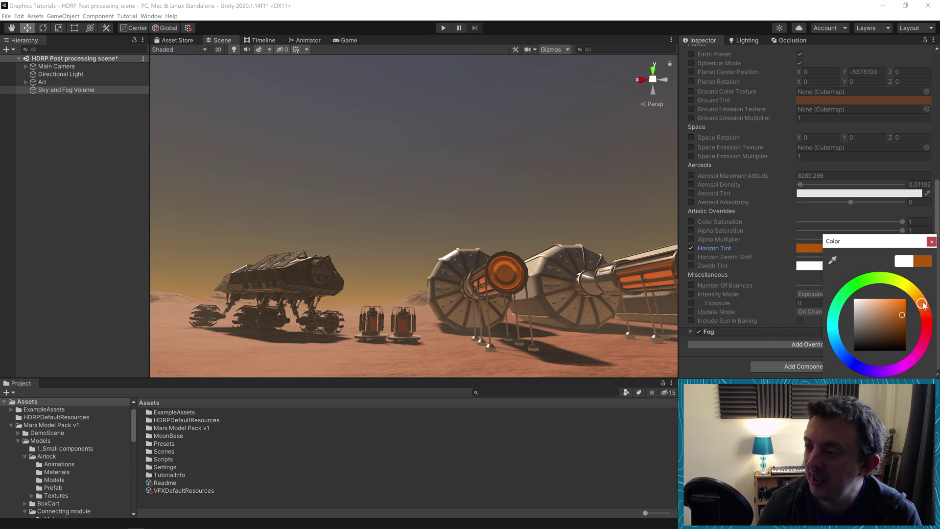
drag(922, 304, 924, 307)
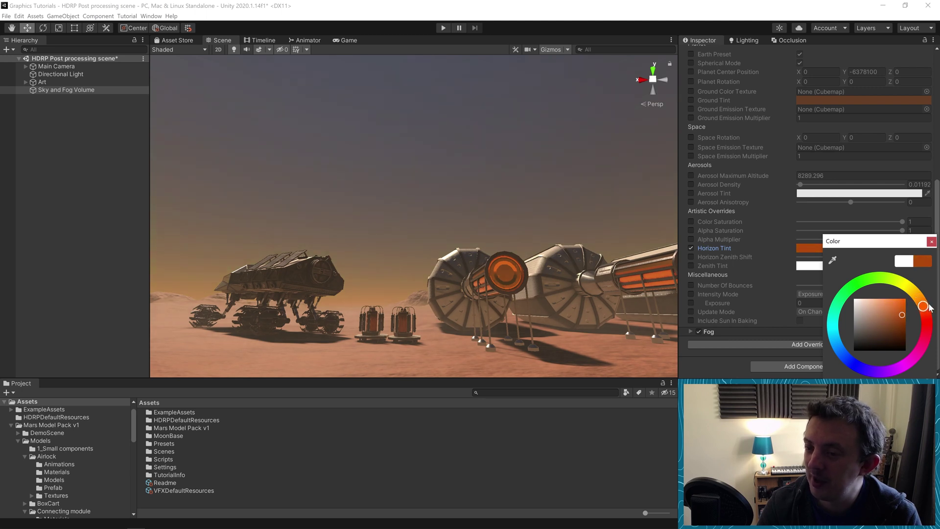
click(932, 241)
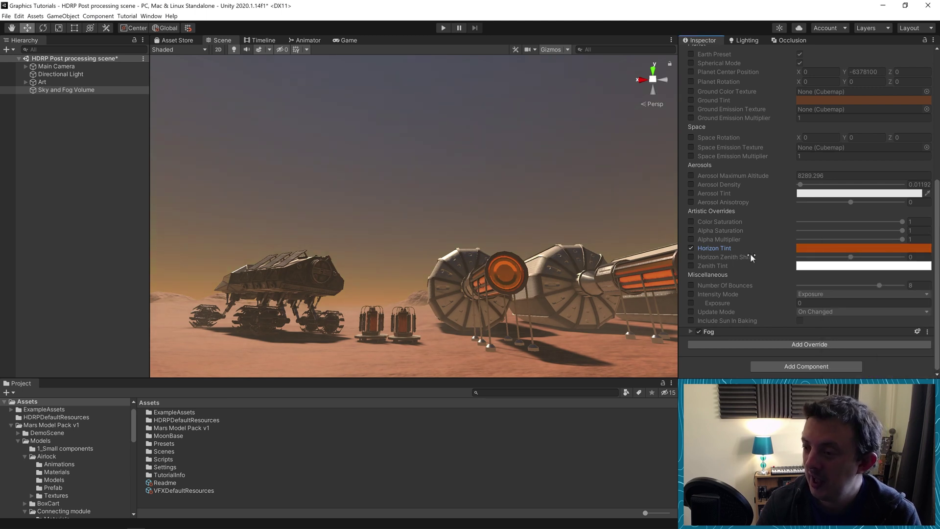
Enable the sky's Horizon Zenith Shift and Color Saturation overrides, setting the shift to 0.36 and the saturation to 0.
click(691, 257)
drag(852, 257, 870, 257)
right_drag(368, 209, 411, 54)
click(691, 222)
drag(886, 221, 760, 226)
right_drag(489, 219, 432, 330)
alt+drag(432, 331, 513, 374)
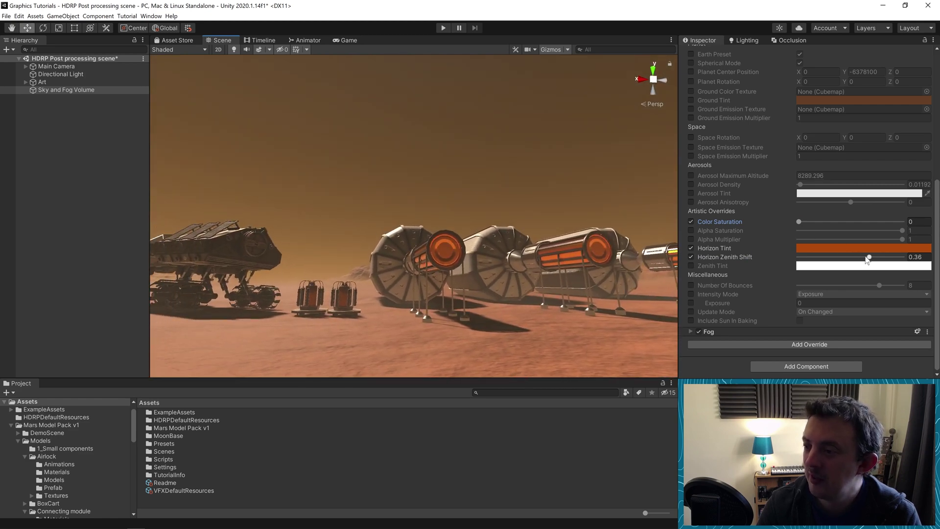
Set the sky's Horizon Zenith Shift to -0.079 and check the horizon behind the habitat modules.
drag(867, 261, 846, 260)
alt+drag(492, 219, 331, 174)
scroll(800, 190, up, 3)
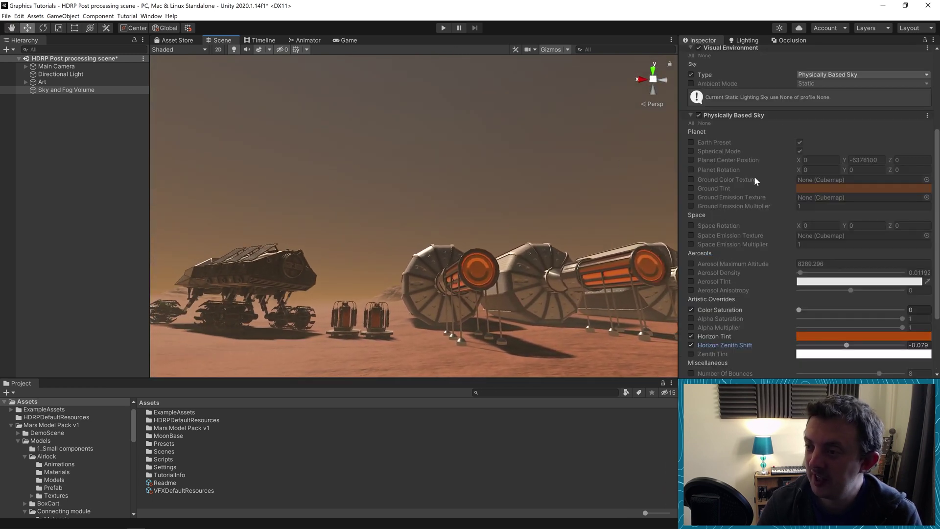
scroll(763, 251, down, 3)
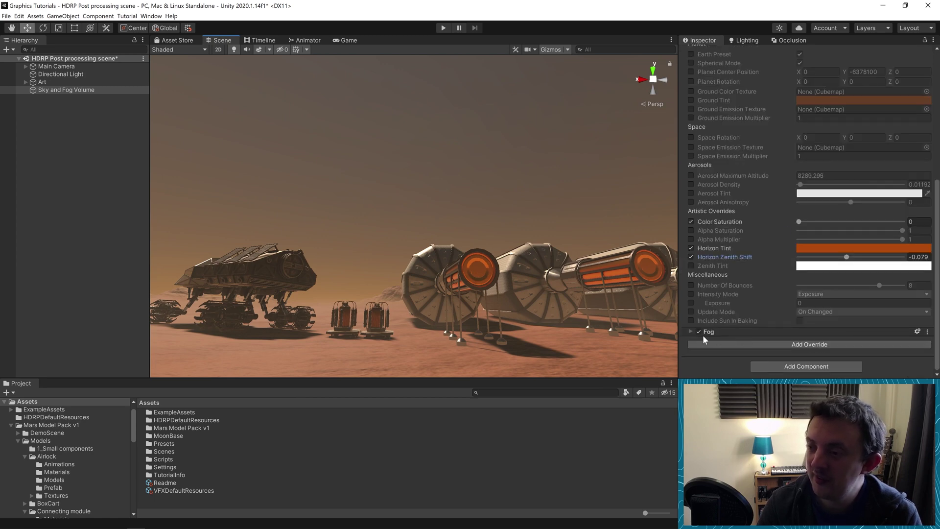
Expand the Fog settings and override the Maximum Height with 87.6.
right_drag(482, 211, 598, 256)
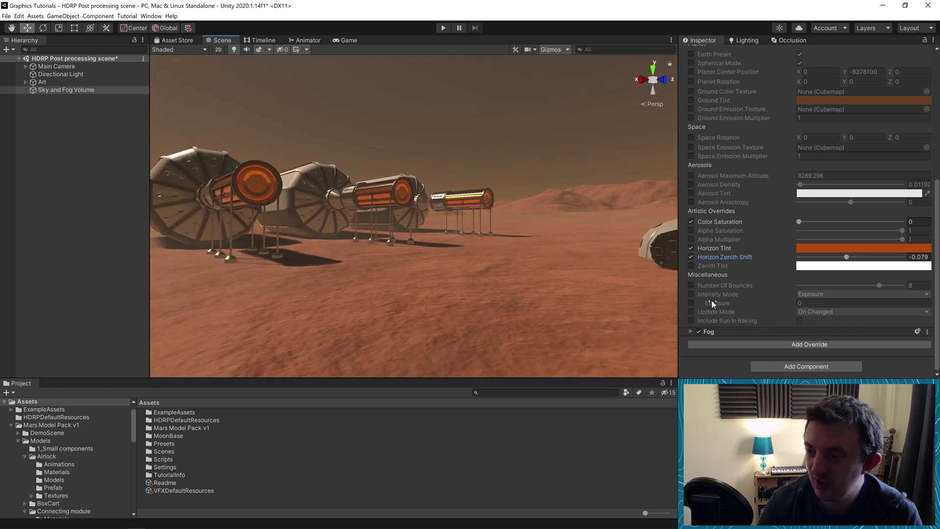
click(690, 331)
scroll(757, 292, down, 4)
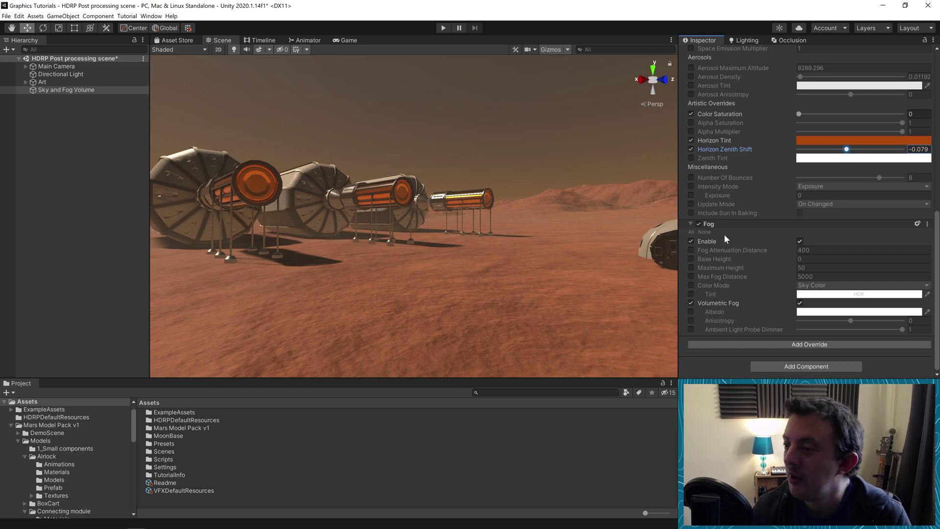
click(691, 267)
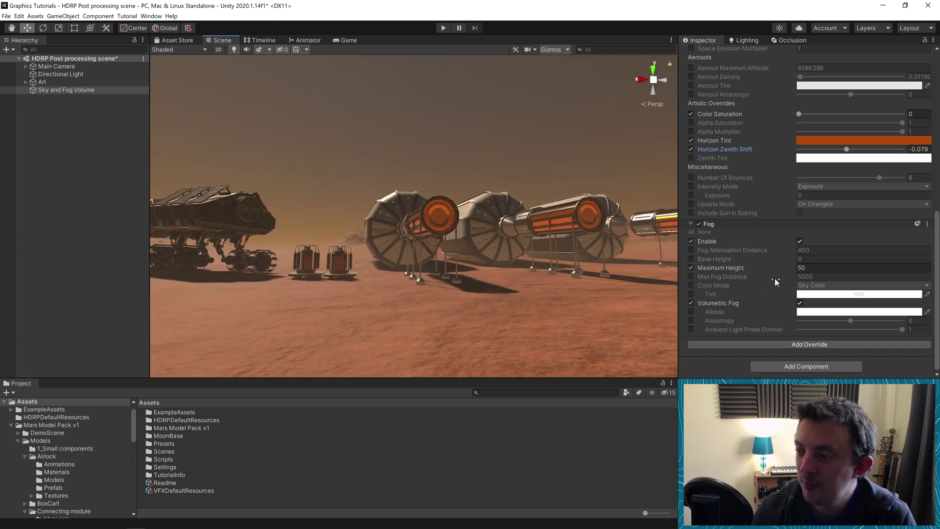
drag(777, 276, 451, 253)
right_drag(452, 254, 268, 231)
alt+drag(268, 230, 277, 230)
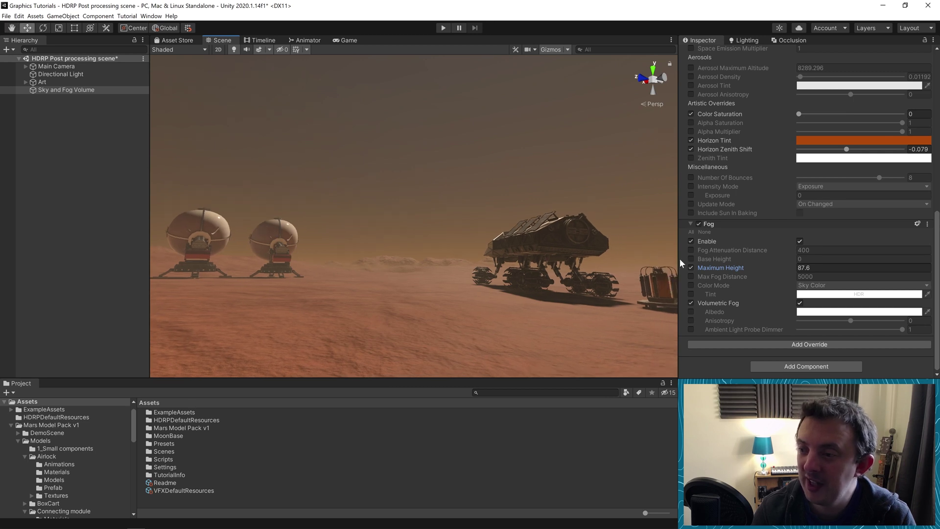
Override the Fog Attenuation Distance, trying 80.4 before settling on 255.
click(691, 250)
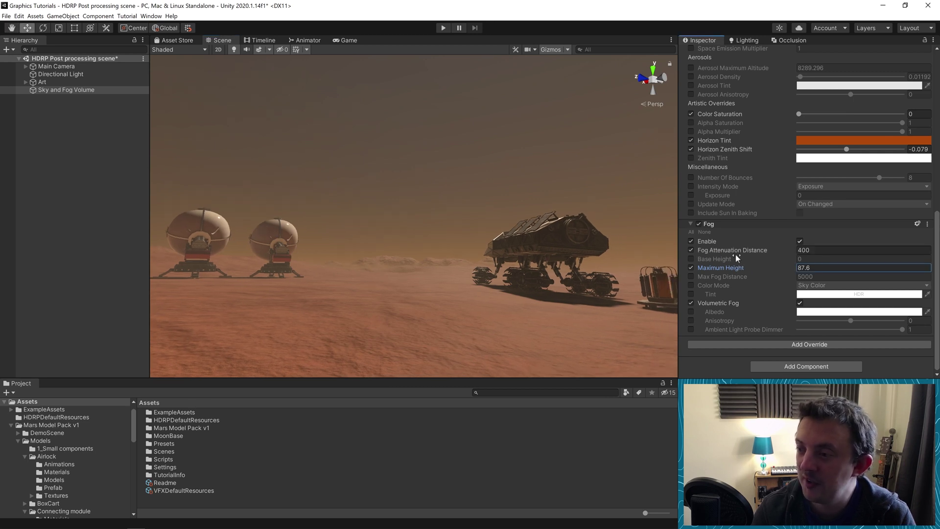
drag(789, 248, 285, 231)
drag(164, 222, 54, 219)
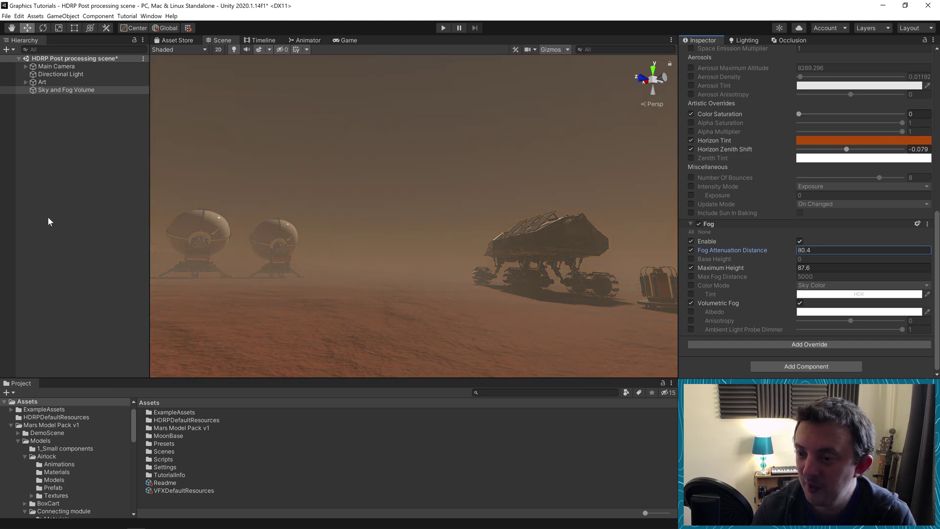
right_drag(239, 223, 649, 233)
drag(785, 249, 904, 253)
right_drag(512, 257, 376, 240)
Toggle the fog and the whole Sky and Fog Volume off and on to compare the base with and without them.
click(699, 225)
click(699, 224)
right_drag(441, 230, 579, 263)
right_drag(453, 252, 410, 300)
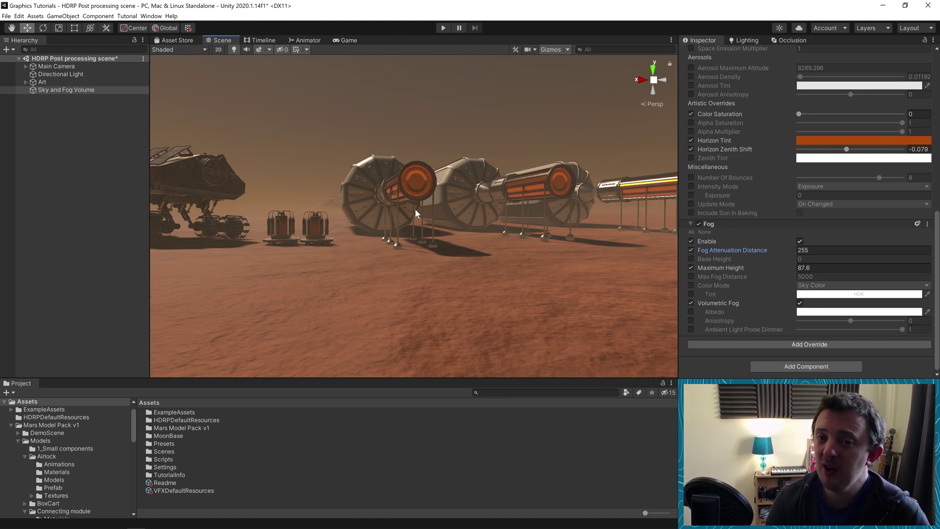
right_drag(384, 149, 390, 141)
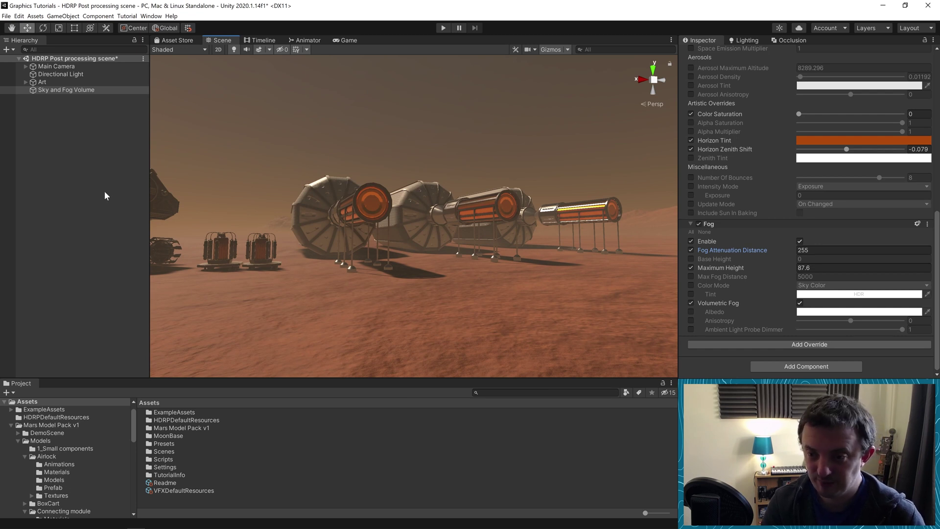
scroll(719, 66, up, 15)
click(705, 53)
click(705, 53)
right_drag(526, 106, 510, 122)
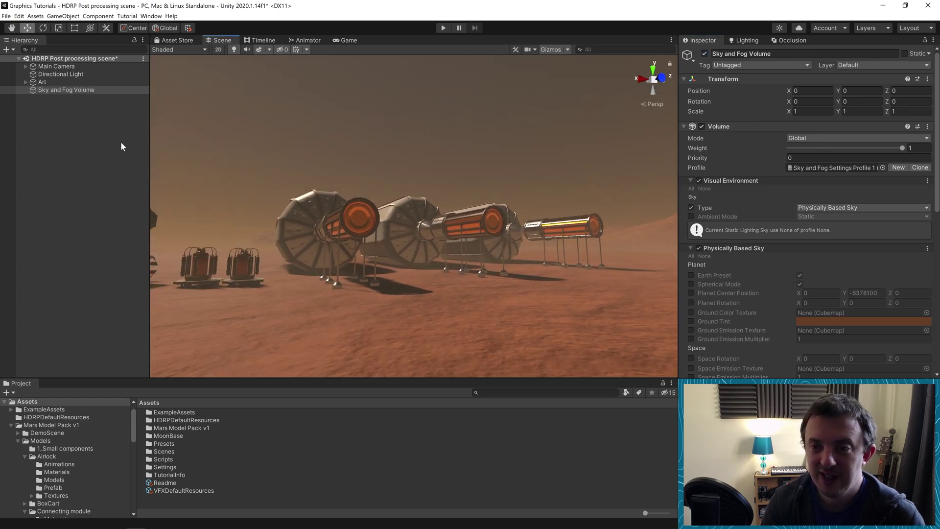
Add a Global Volume to the scene, reset its transform to the origin and frame it in the view.
right_click(69, 142)
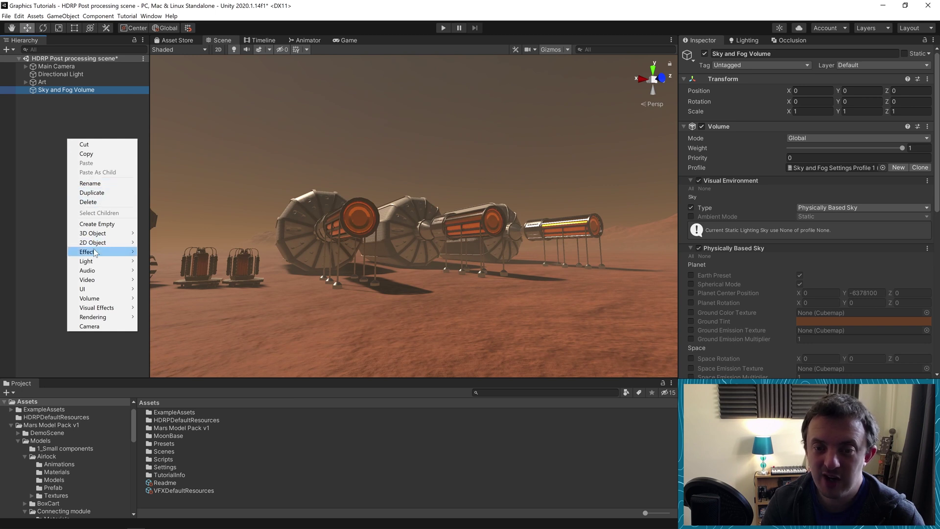
mouse_move(98, 300)
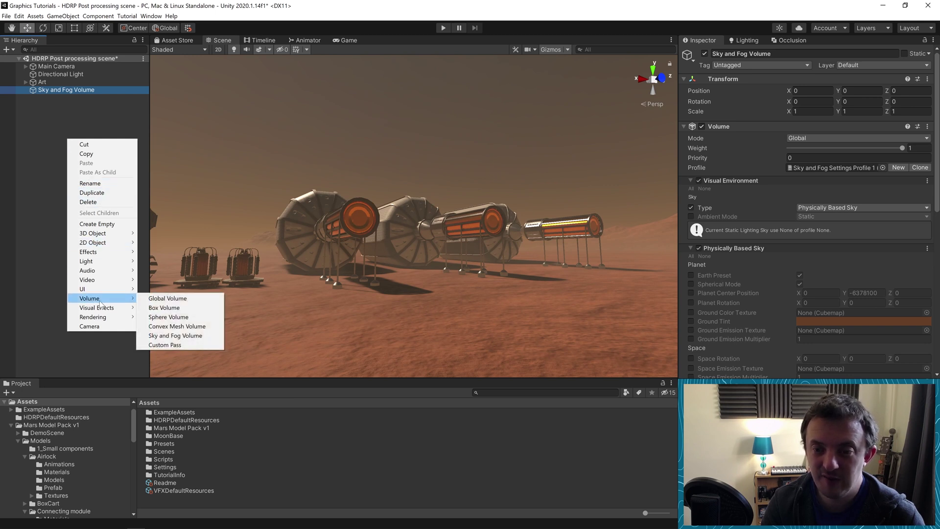
click(167, 298)
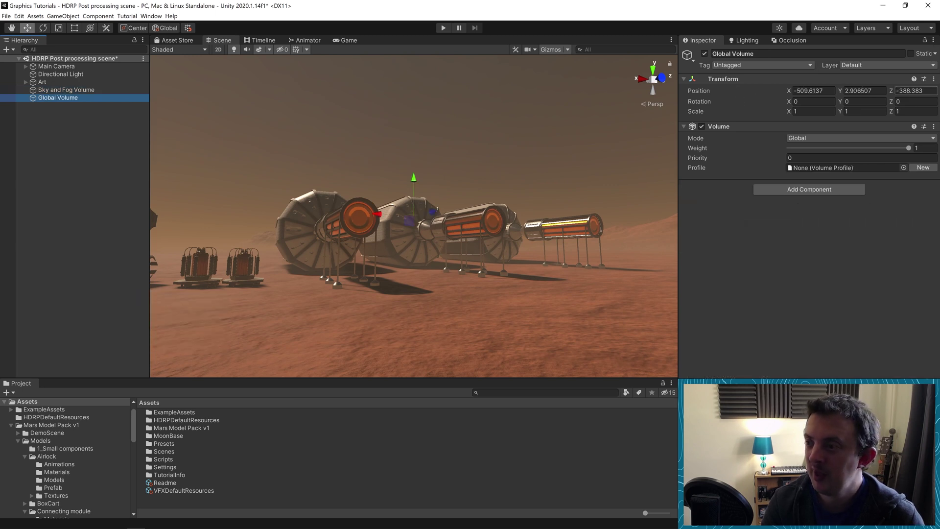
click(933, 79)
click(861, 89)
key(f)
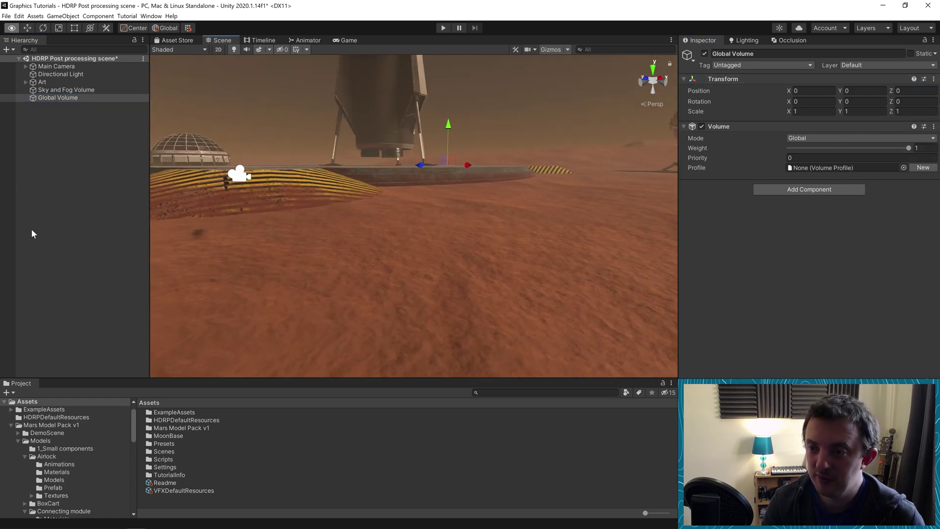
right_drag(33, 231, 139, 213)
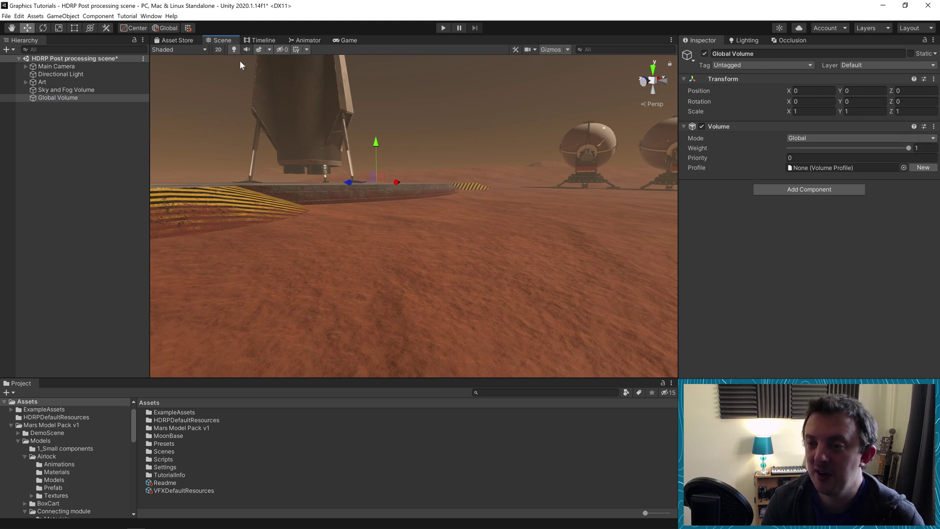
right_drag(384, 169, 503, 111)
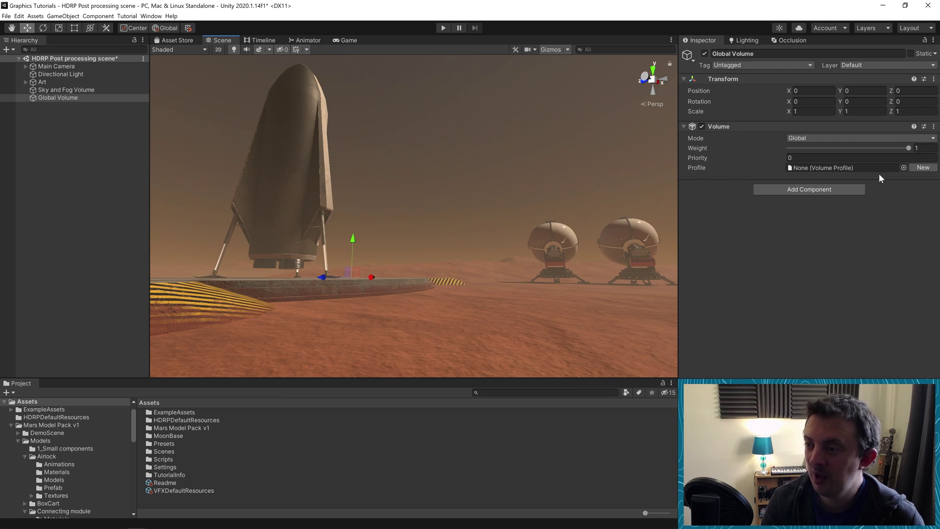
Create a new volume profile for the Global Volume and rename the object to Post Processing.
click(923, 167)
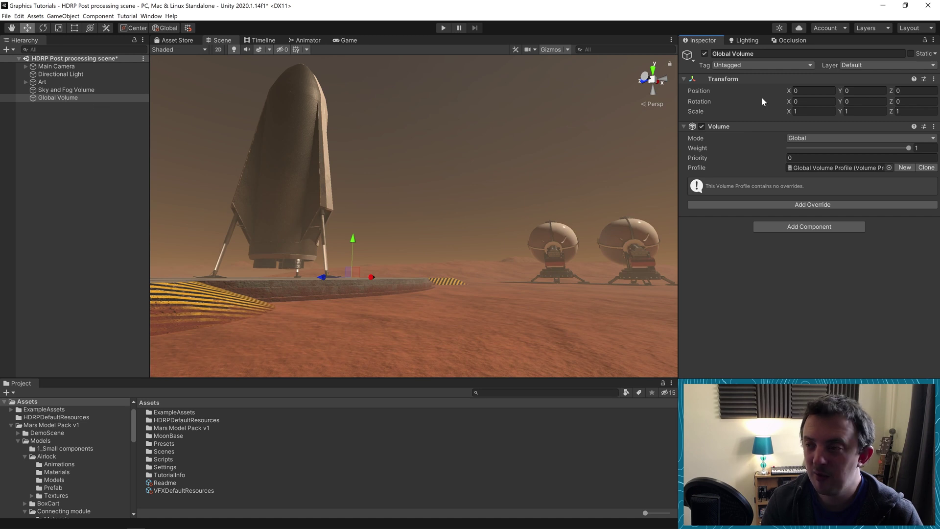
click(784, 54)
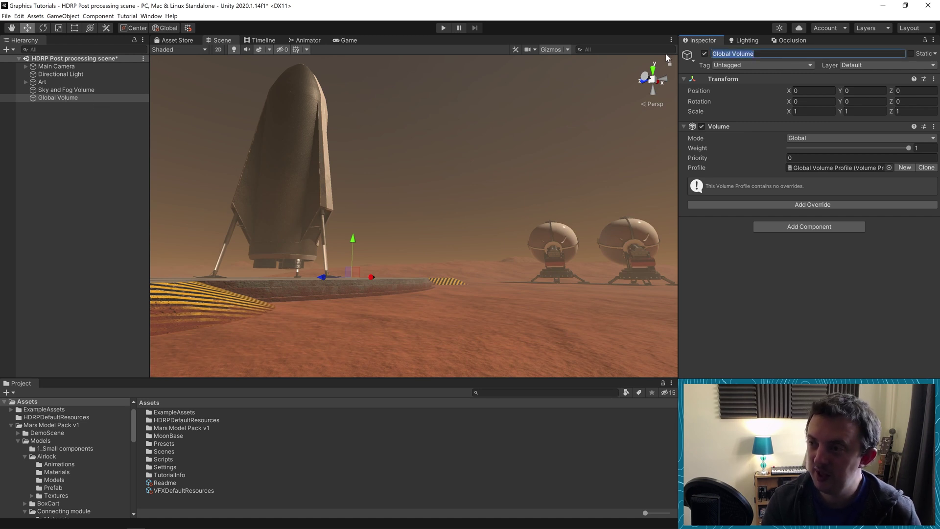
text(Post P)
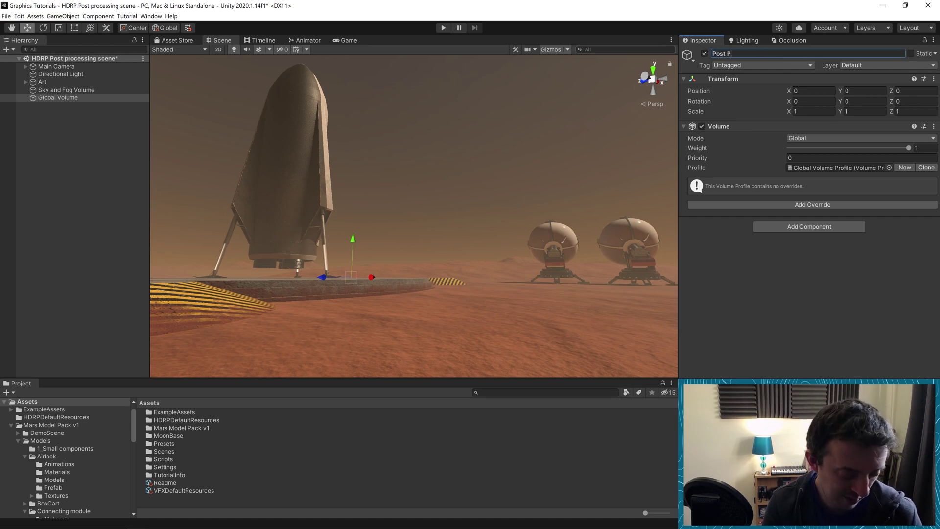
text(rocessing)
key(Return)
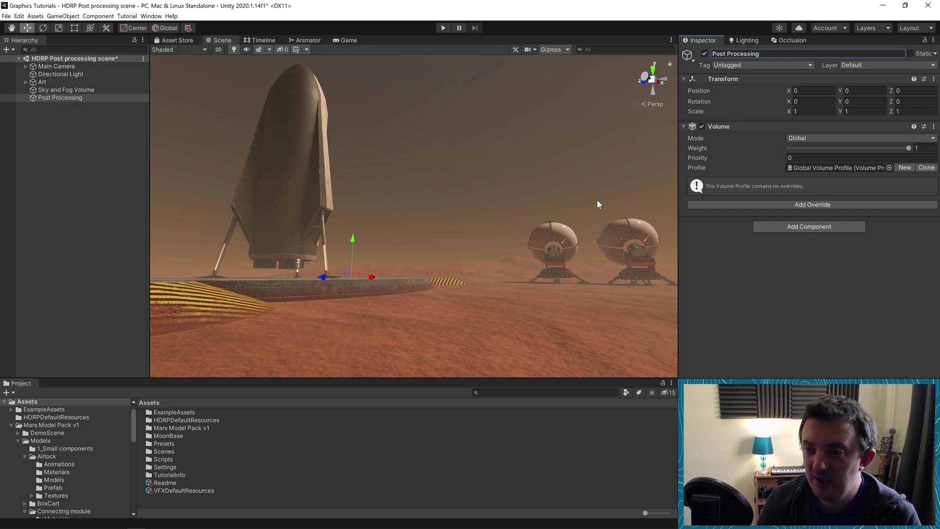
Add a Color Adjustments post-processing override to the Post Processing volume.
right_drag(490, 284, 255, 286)
key(s)
key(d)
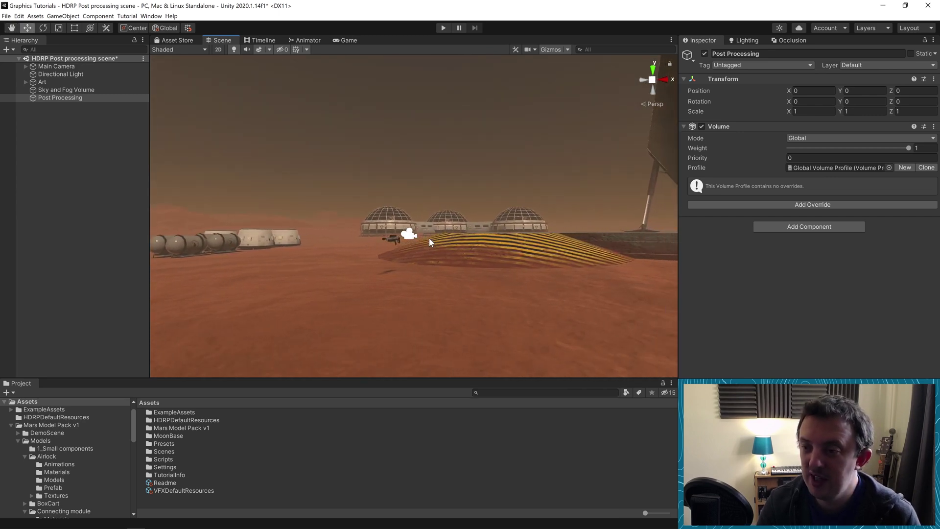
right_drag(432, 240, 481, 241)
key(w)
click(807, 205)
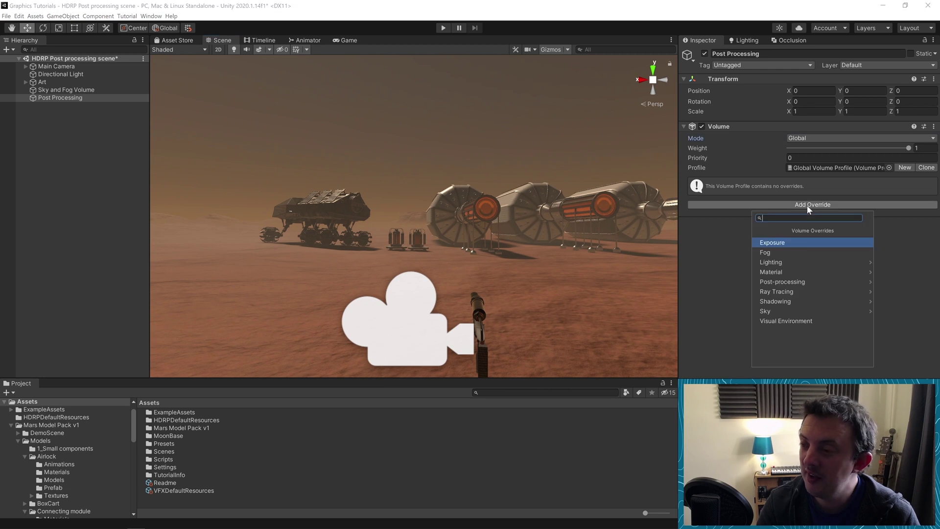
click(778, 281)
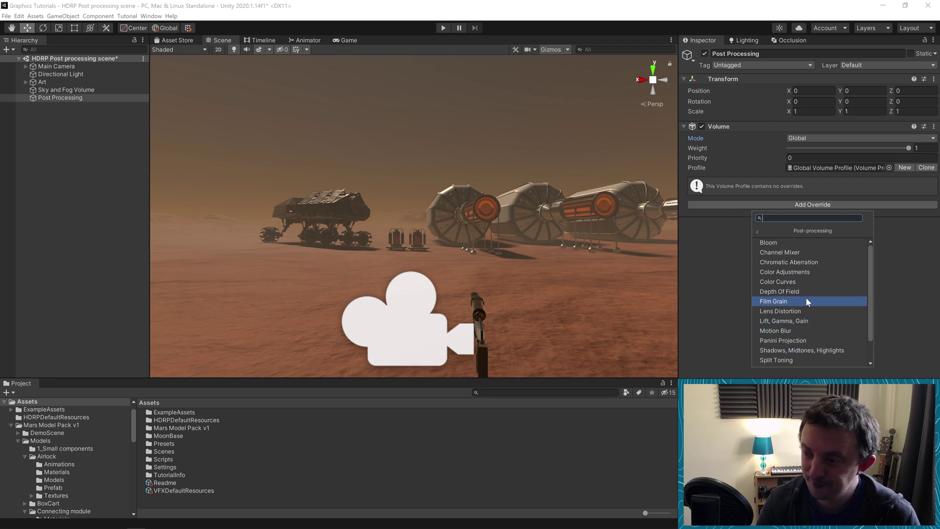
click(802, 272)
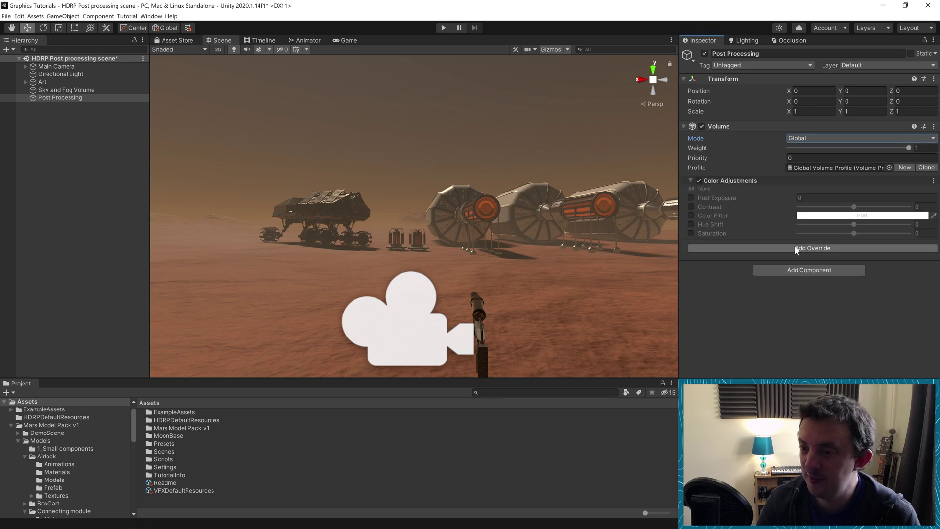
Override the Post Exposure in Color Adjustments and set it to 1.85.
alt+drag(529, 201, 484, 194)
right_drag(484, 194, 486, 194)
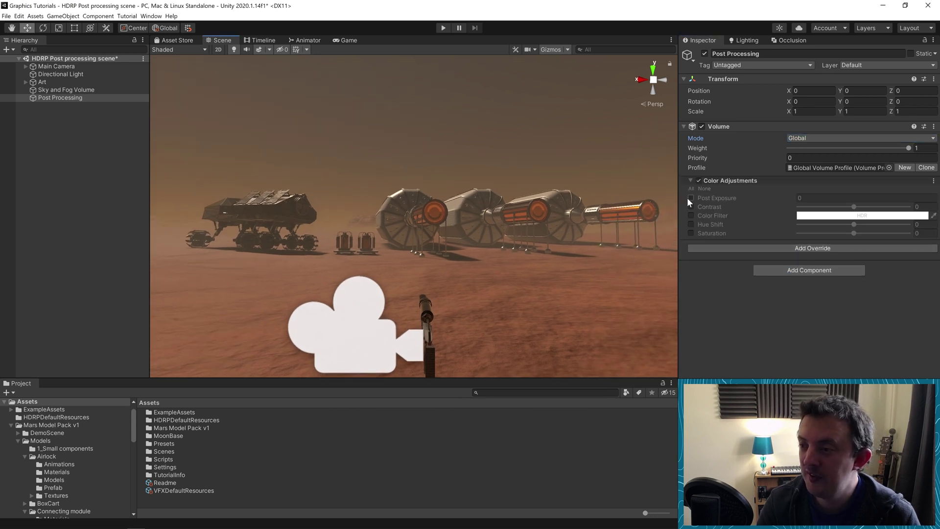
click(691, 198)
alt+drag(487, 213, 465, 215)
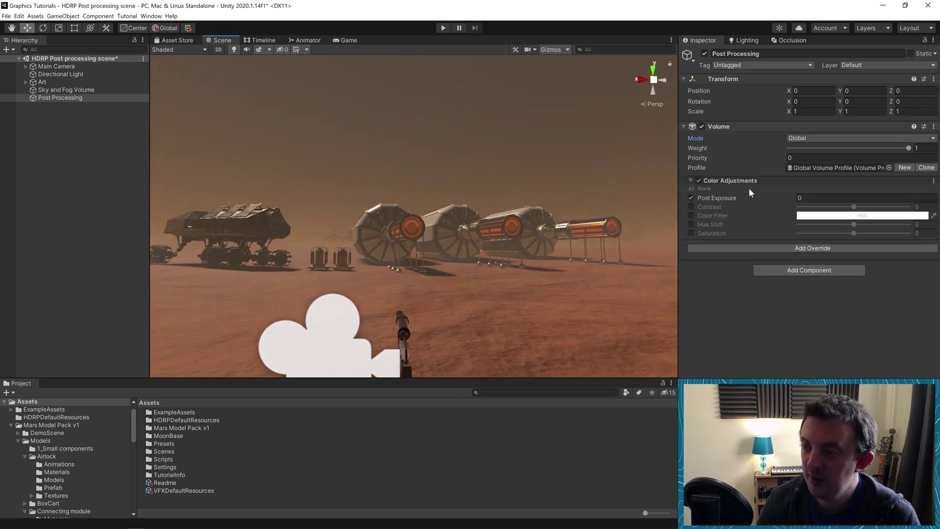
click(797, 197)
text(1)
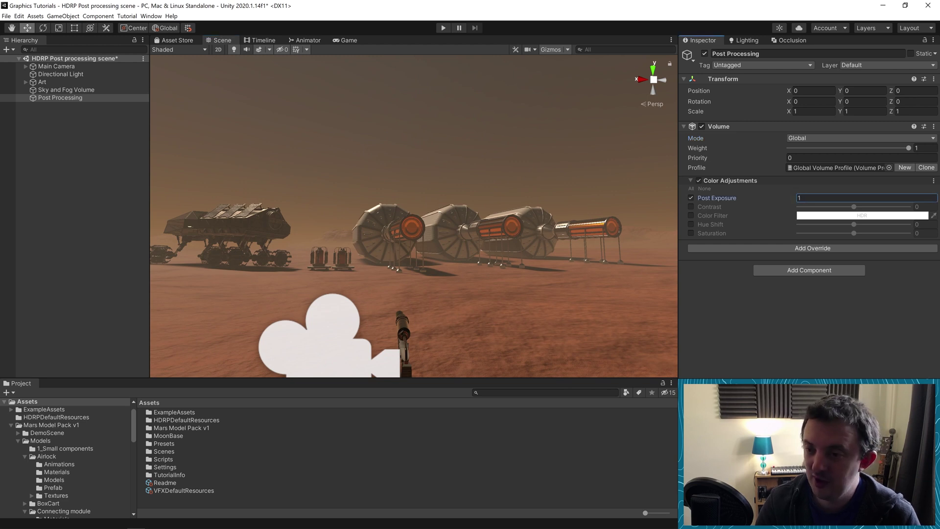
text(.67)
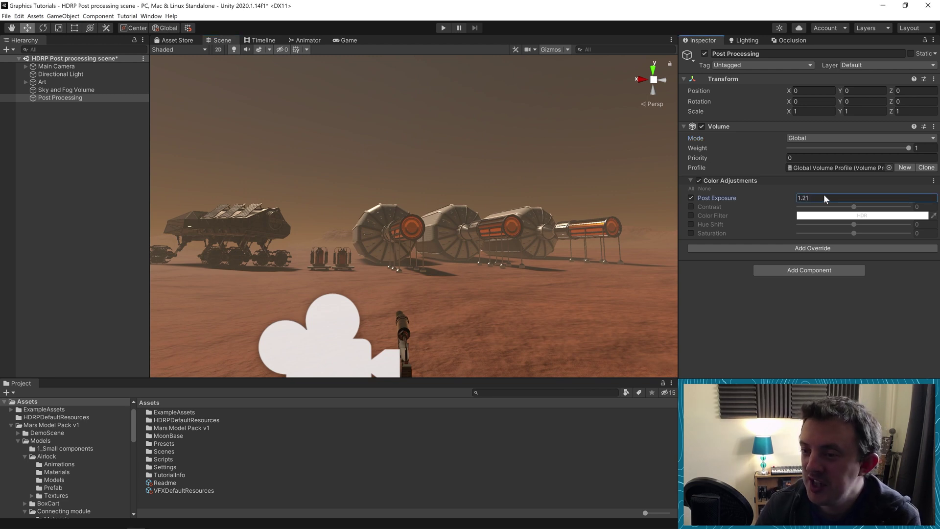
key(BackSpace)
key(BackSpace)
text(85)
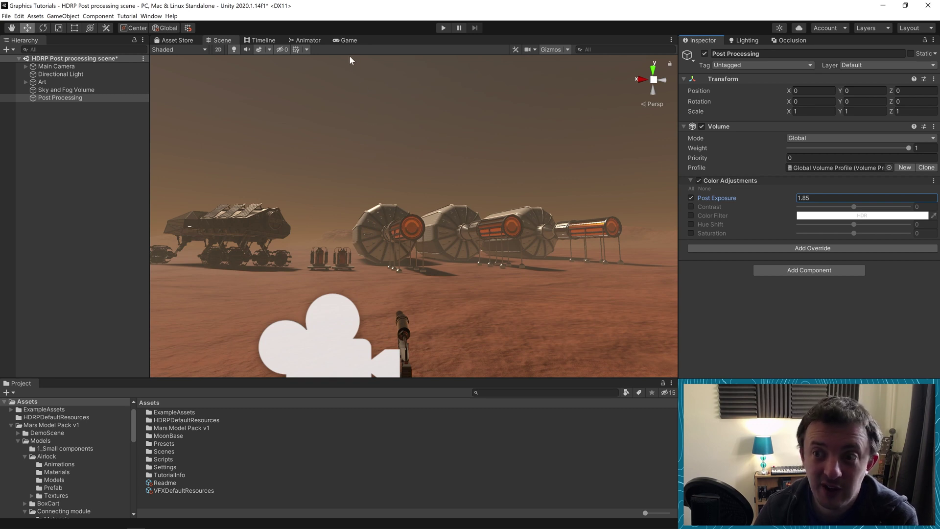
Dock the Game view beside the Scene view and turn on Post Processings in the Scene view's effects.
drag(344, 39, 413, 215)
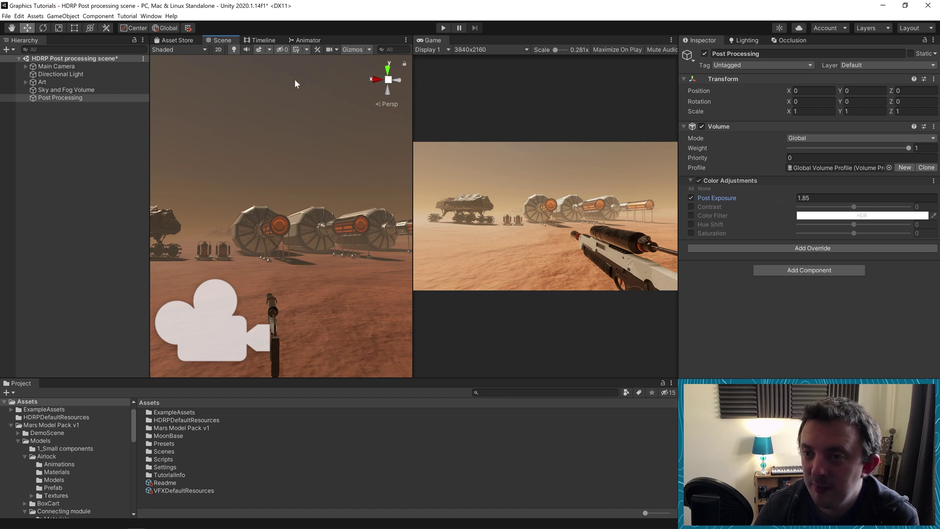
click(270, 50)
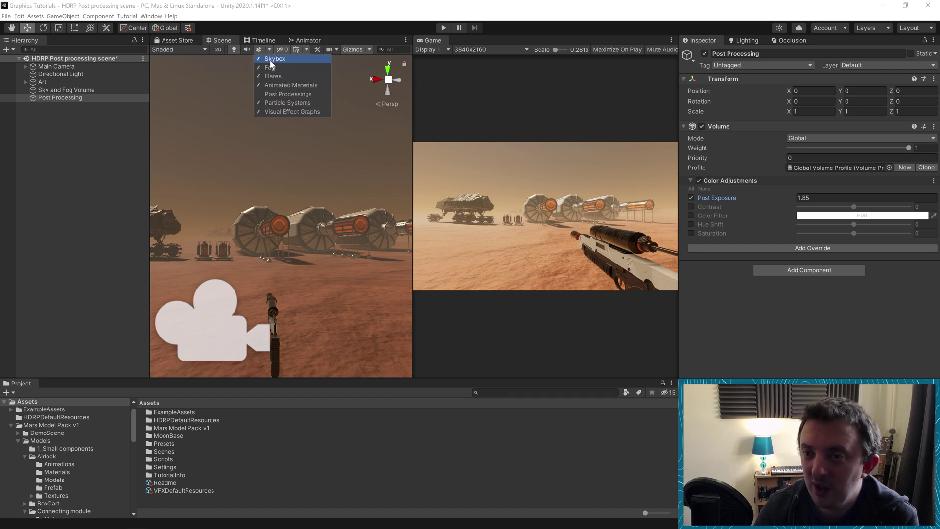
click(269, 50)
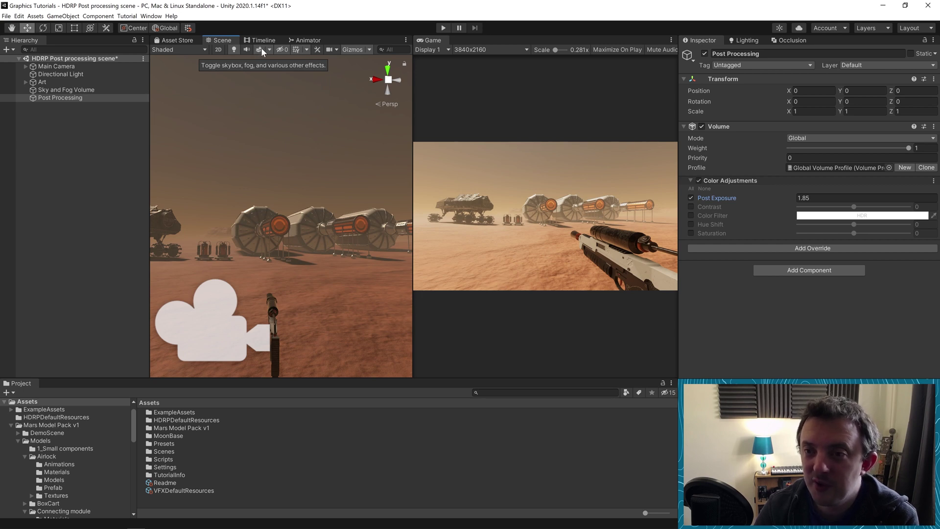
click(269, 49)
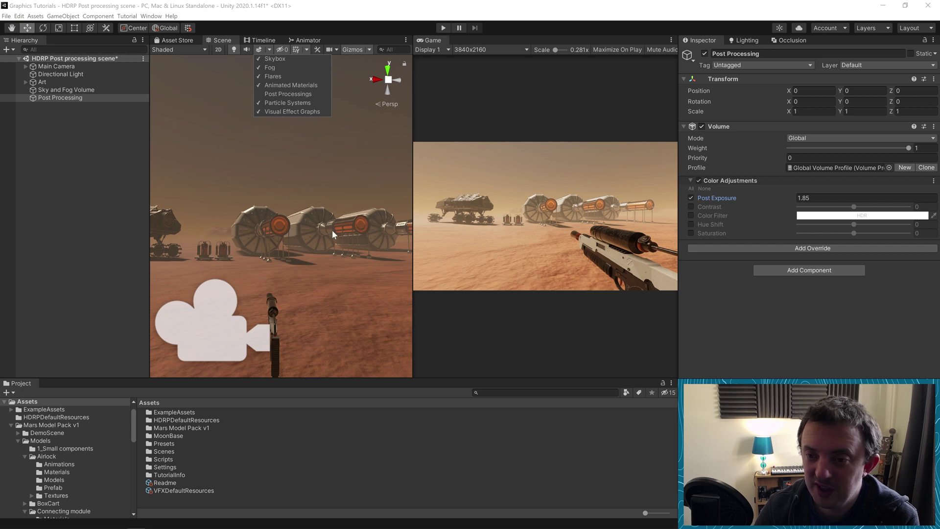
click(268, 94)
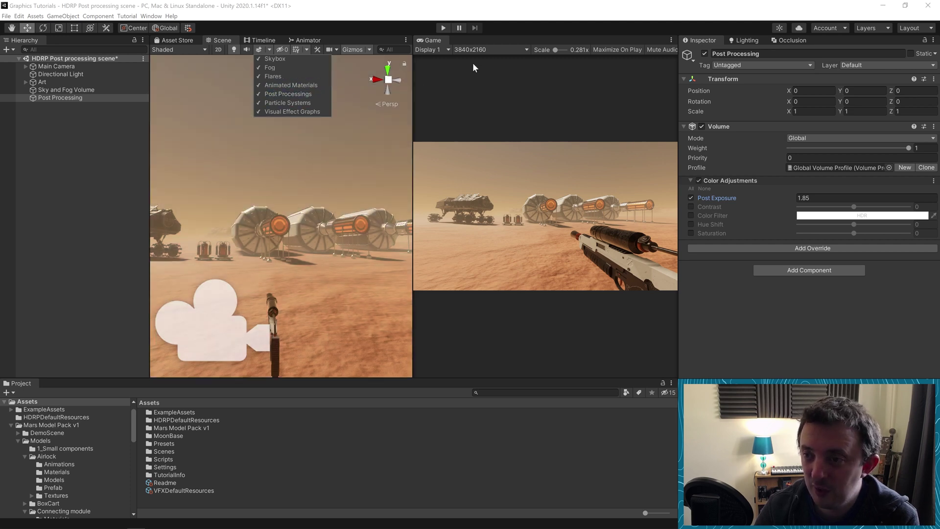
Dock the Game view back alongside the other view tabs and return to the Scene view to check its enabled effects.
drag(431, 39, 348, 43)
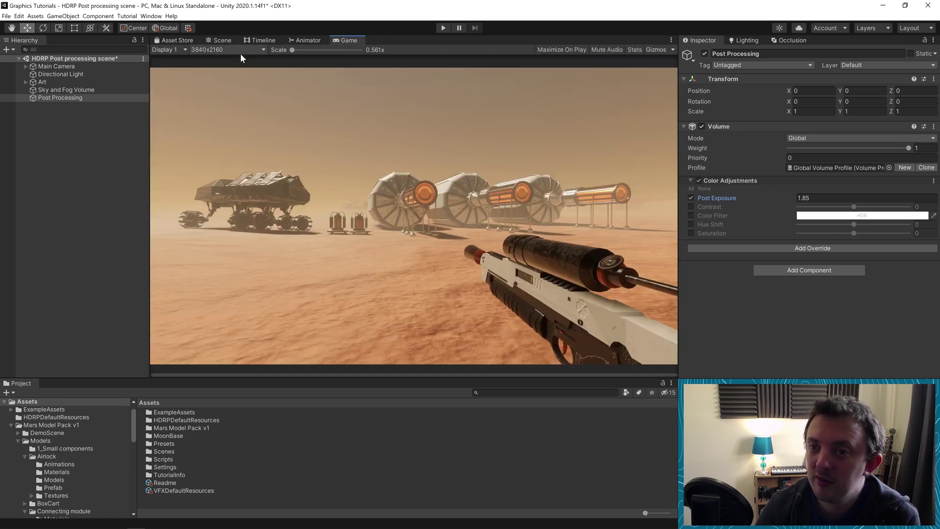
click(223, 41)
right_drag(473, 217, 487, 240)
click(269, 50)
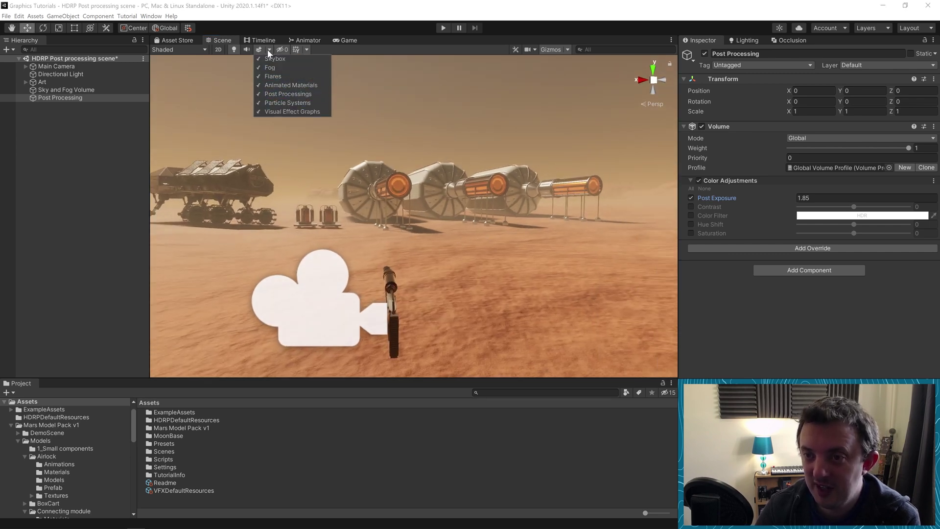
click(736, 282)
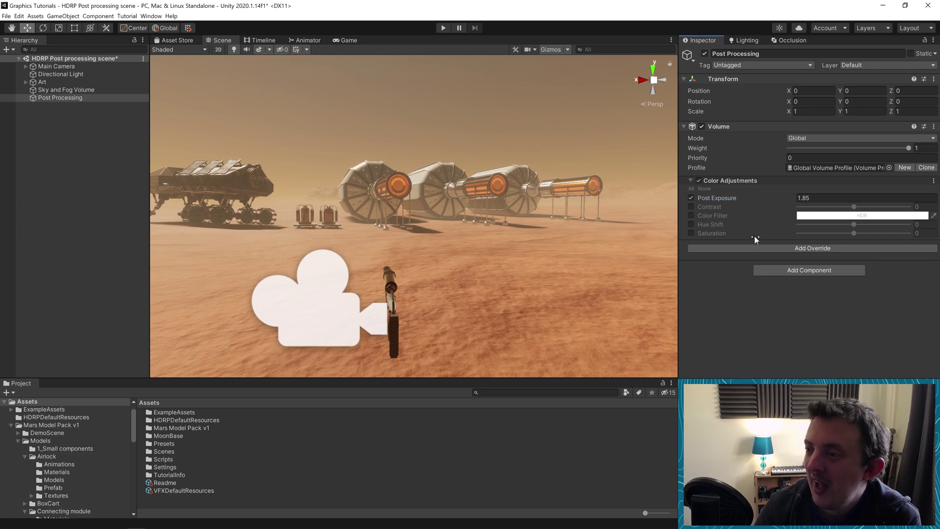
Lower the Post Exposure of the Color Adjustments override to 1.5.
mouse_move(771, 199)
mouse_down()
mouse_move(867, 209)
mouse_move(721, 202)
mouse_move(822, 175)
mouse_move(777, 205)
mouse_move(790, 203)
mouse_up()
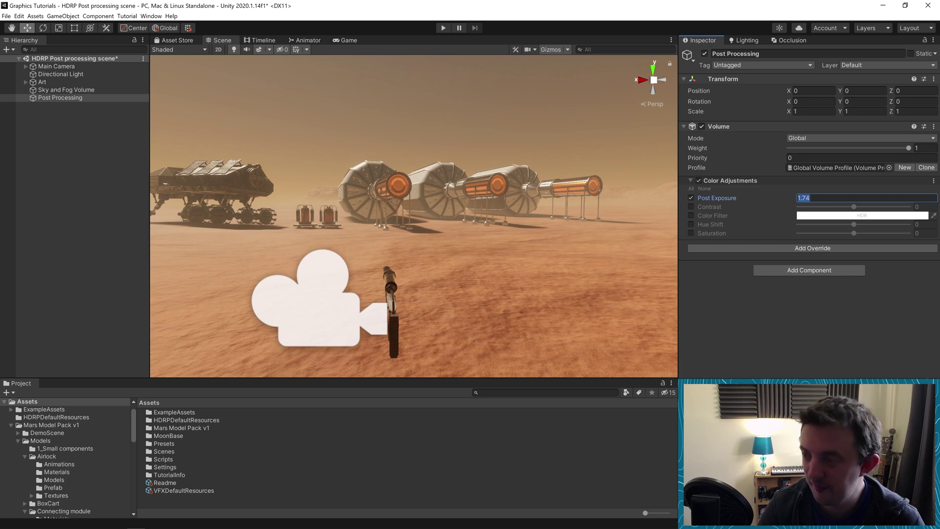
text(1.5)
right_drag(411, 167, 611, 226)
Override the Contrast in Color Adjustments, trying 0.3 before settling on 0.15.
click(691, 206)
click(925, 206)
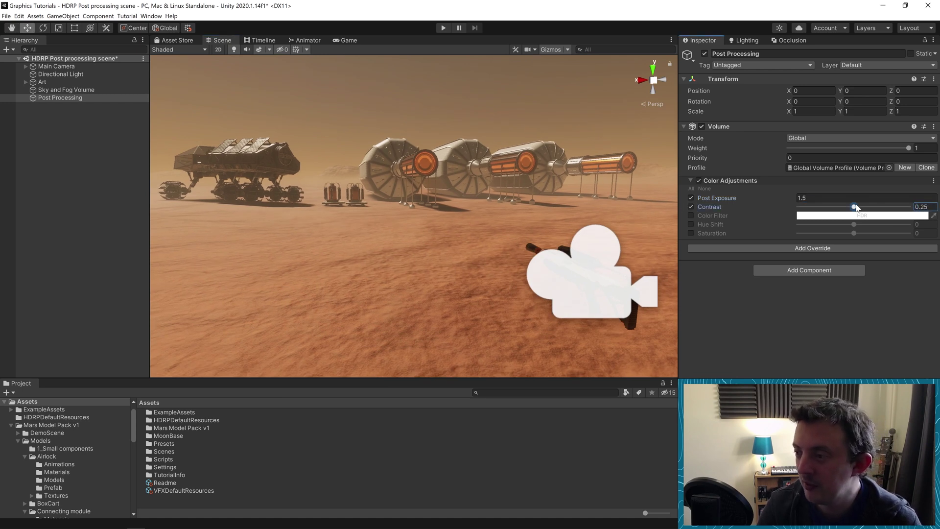
mouse_move(855, 208)
mouse_down()
mouse_move(911, 210)
mouse_move(860, 208)
mouse_move(859, 216)
mouse_up()
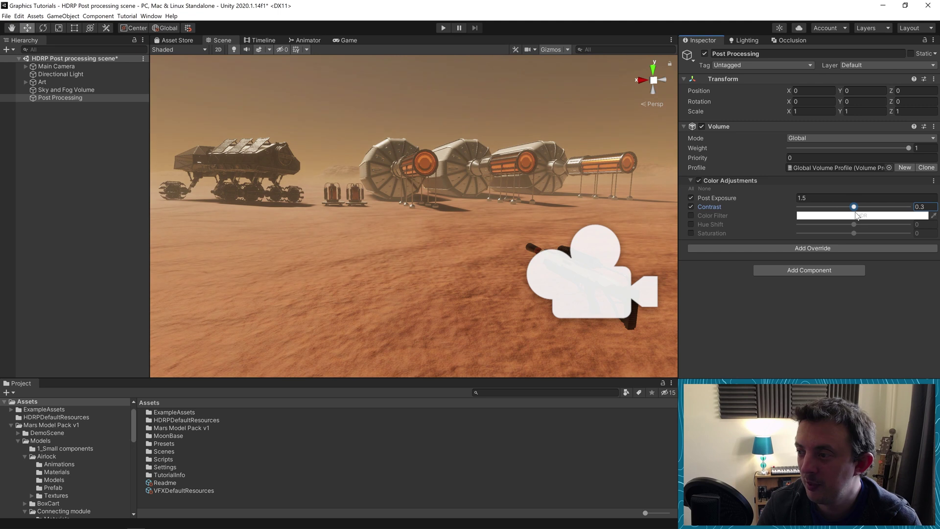
click(923, 206)
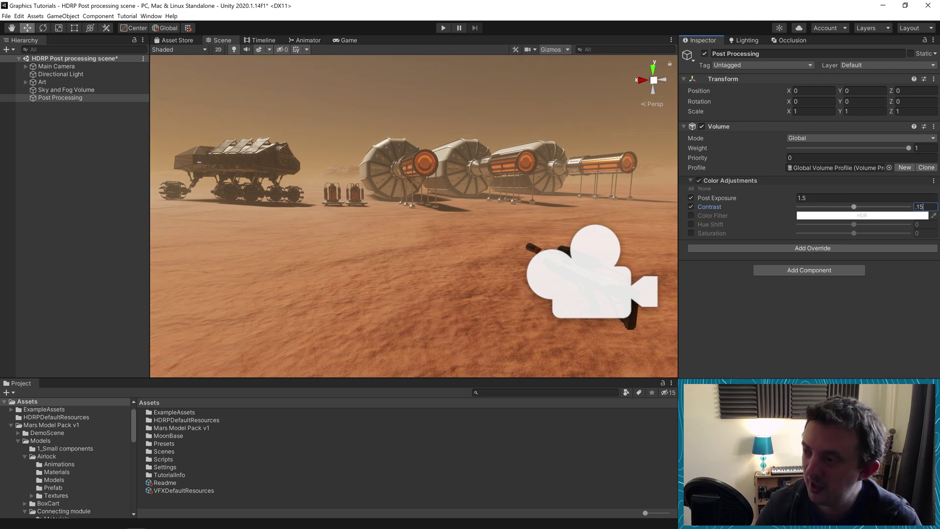
Toggle the Color Adjustments override off and on to compare the base with and without it.
right_drag(458, 169, 471, 142)
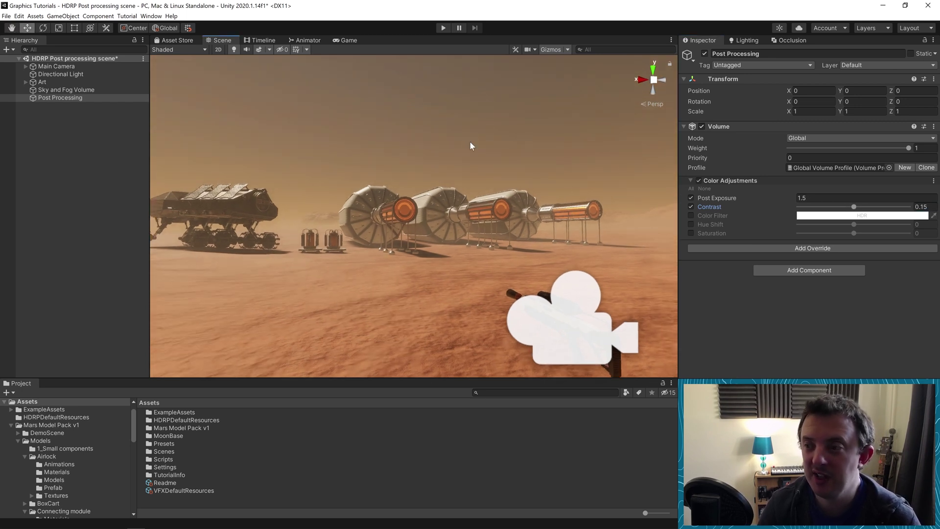
right_drag(470, 146, 451, 244)
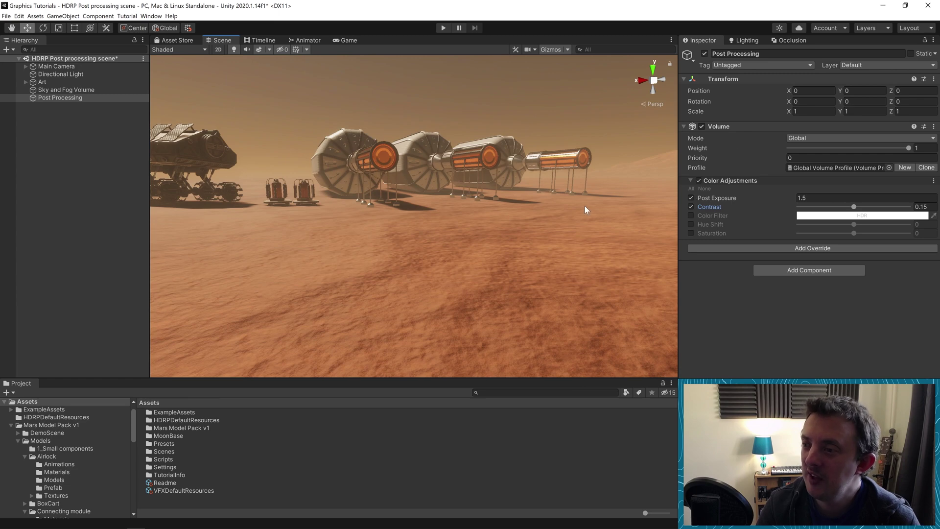
right_drag(553, 214, 532, 190)
click(700, 180)
click(700, 180)
click(700, 180)
click(699, 180)
click(699, 180)
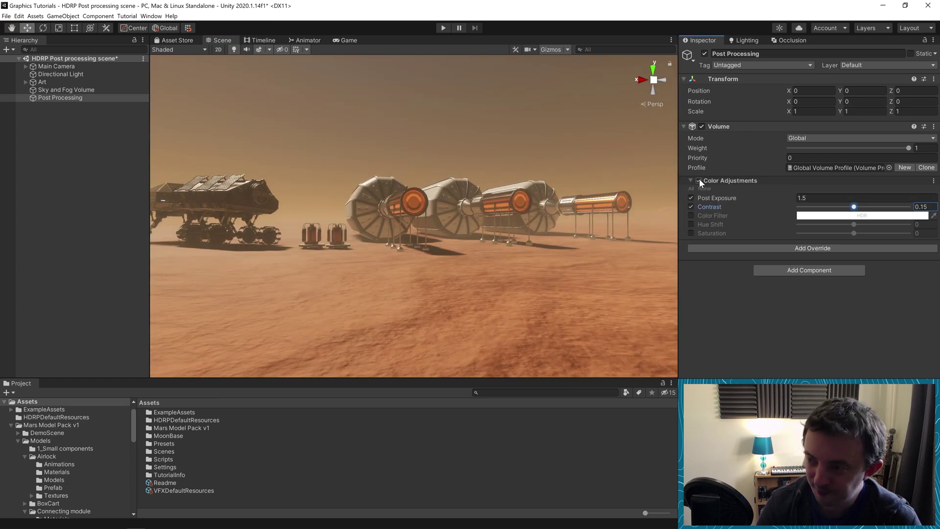
Add a Vignette post-processing override to the volume.
click(785, 248)
click(793, 323)
scroll(828, 353, down, 2)
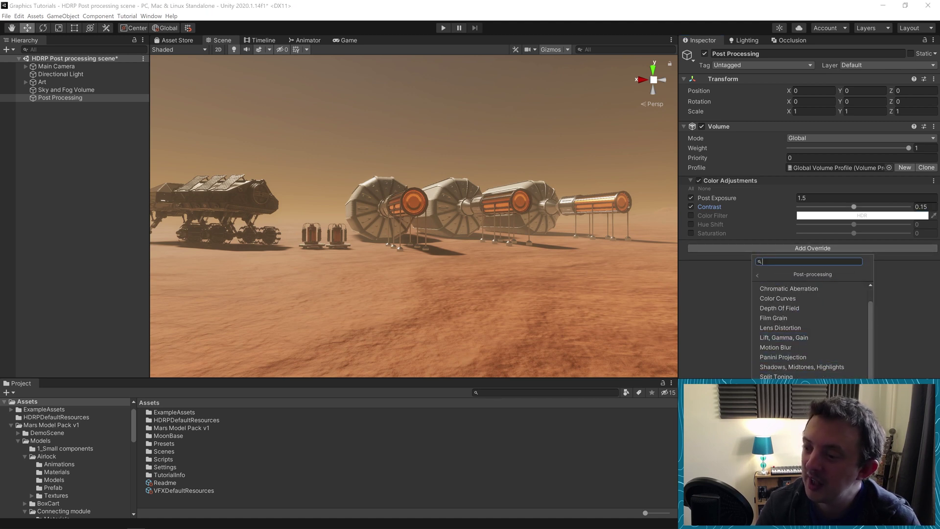
click(788, 396)
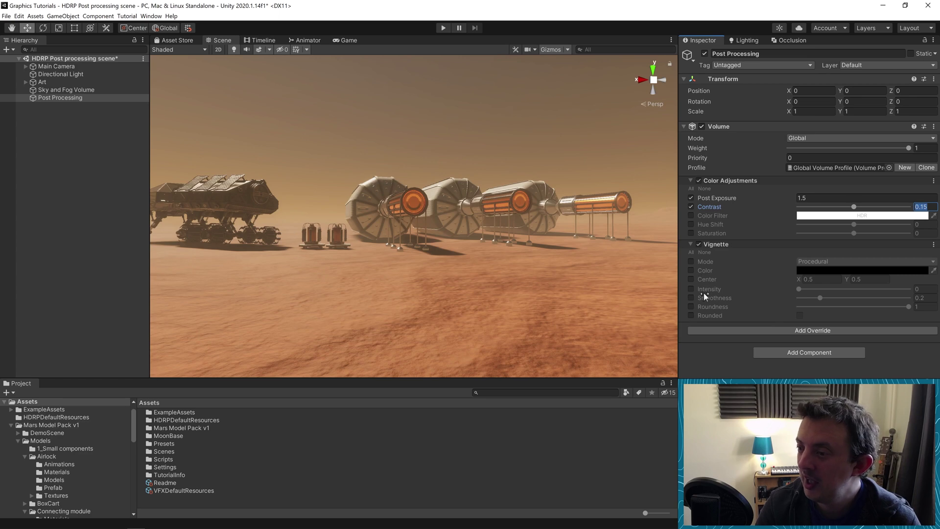
Override the Vignette intensity, comparing the effect off and on at 0.282 before reducing it to 0.188.
drag(800, 288, 829, 289)
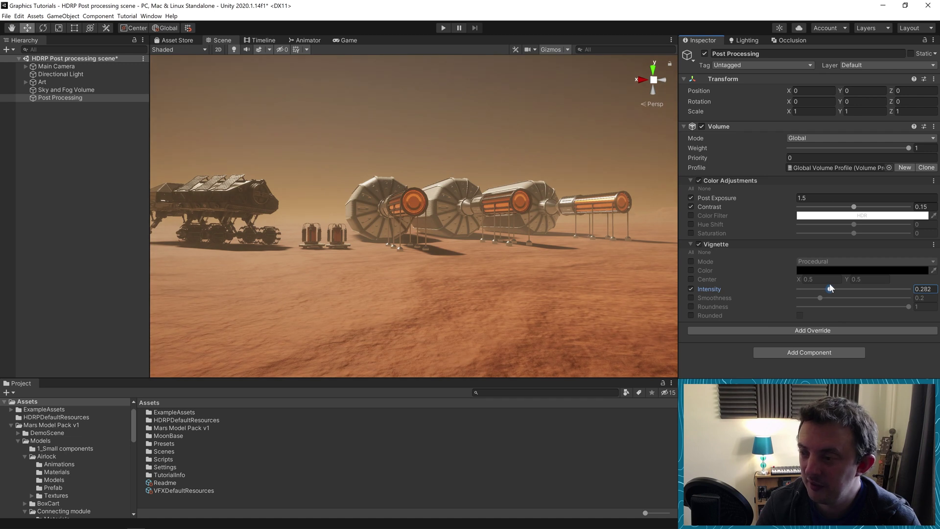
click(698, 244)
click(698, 244)
drag(828, 290, 819, 290)
Add a Bloom post-processing override and set its intensity to about 0.104.
click(739, 330)
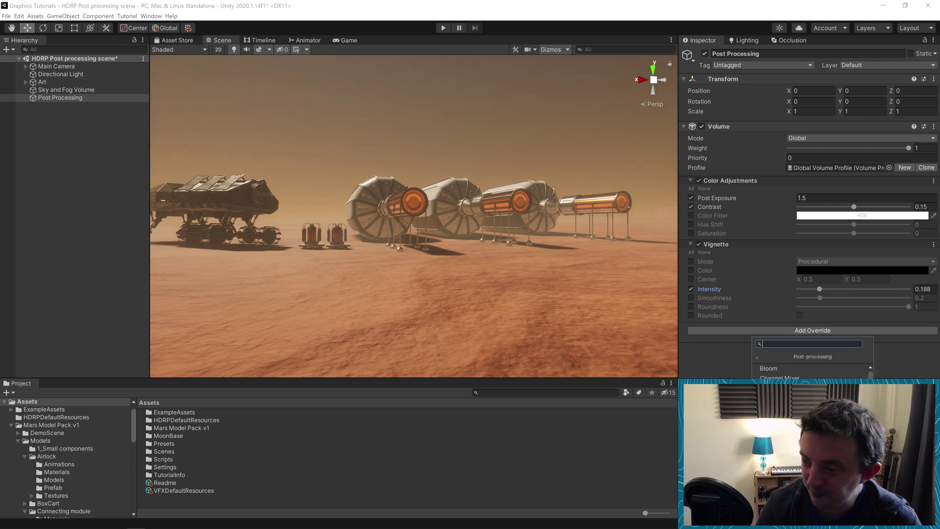
click(785, 368)
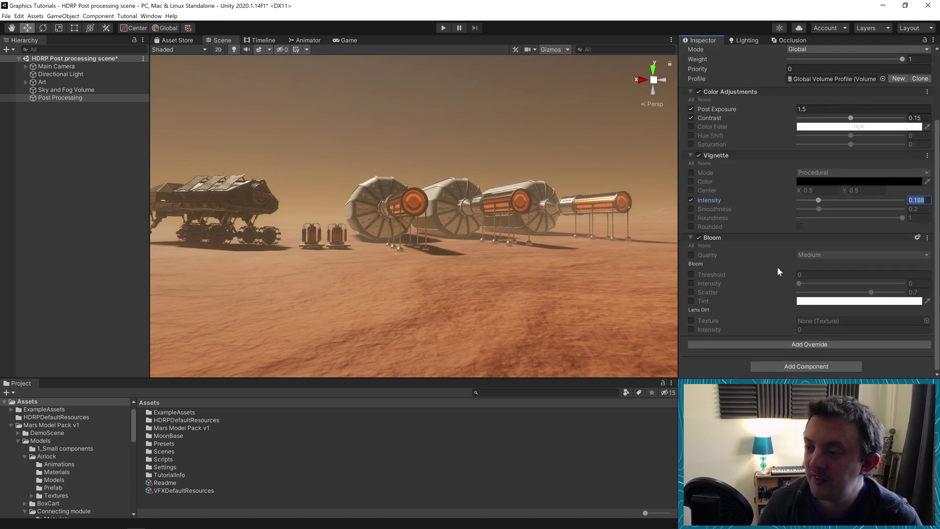
click(690, 283)
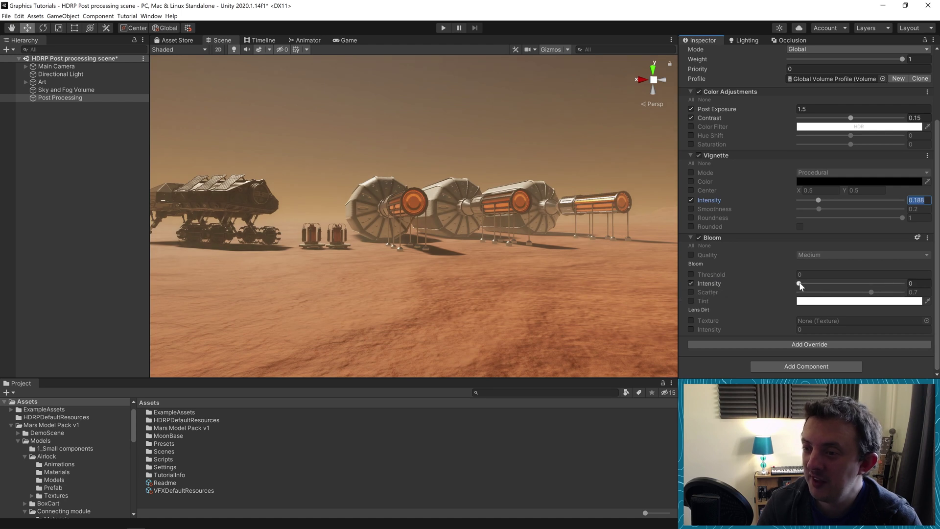
mouse_move(802, 284)
mouse_down()
mouse_move(902, 283)
mouse_move(792, 289)
mouse_move(845, 286)
mouse_move(796, 293)
mouse_move(812, 295)
mouse_up()
Override the Bloom threshold and raise the intensity, trying 0.72 and 0.374 before settling on 0.5 and 0.436.
right_drag(576, 279, 426, 244)
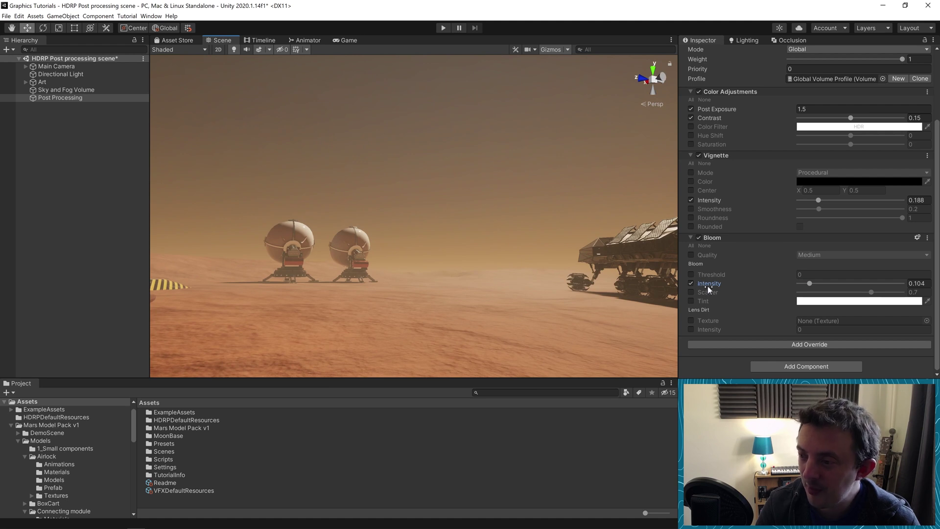
click(692, 275)
right_drag(516, 254, 688, 249)
drag(788, 275, 838, 300)
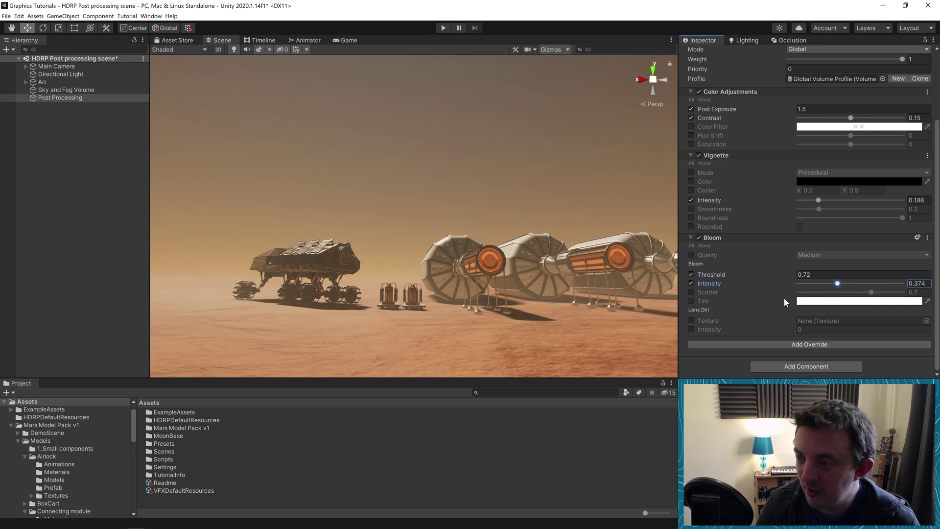
drag(789, 276, 748, 281)
mouse_move(841, 282)
mouse_down()
mouse_move(879, 283)
mouse_move(824, 285)
mouse_move(842, 286)
mouse_up()
Examine the bloom glow on the orange-lit habitat modules from around the base and up close.
right_drag(529, 294, 663, 294)
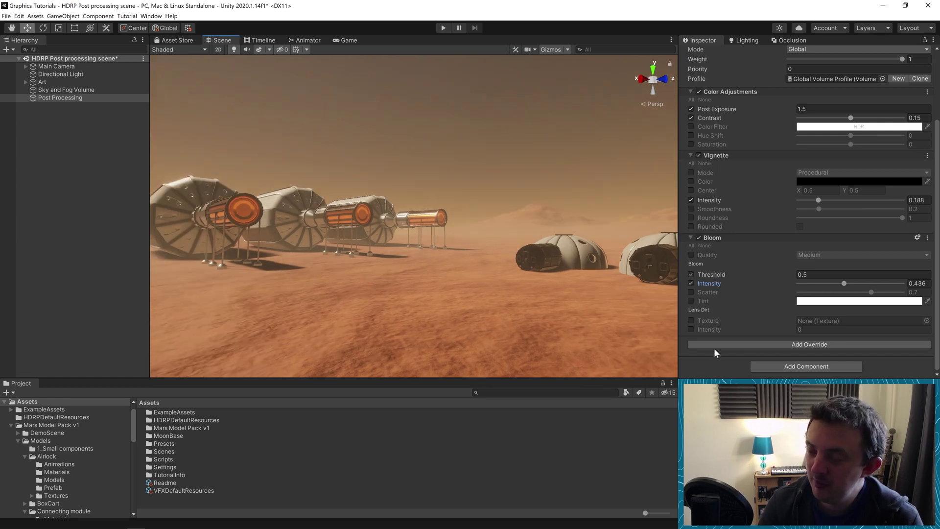
right_drag(390, 250, 339, 256)
scroll(339, 255, up, 5)
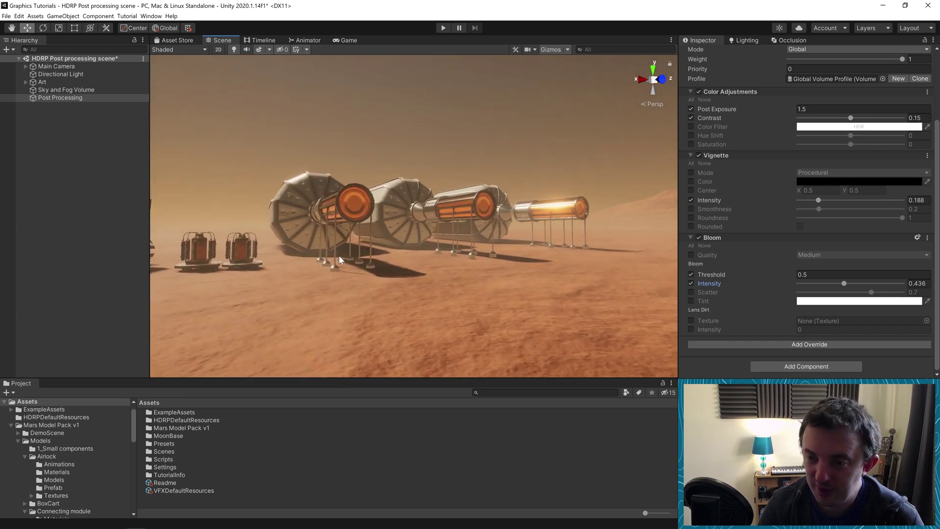
scroll(339, 256, up, 10)
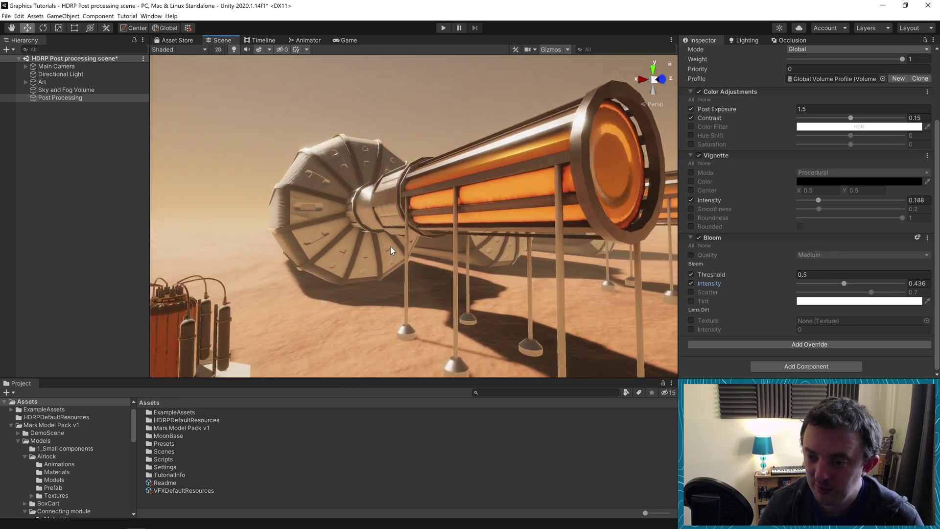
Frame the underside of a habitat module and its ground shadow, and add an Ambient Occlusion override to the post-processing volume.
scroll(389, 245, up, 8)
middle_drag(335, 296, 211, 170)
middle_drag(361, 275, 211, 239)
right_drag(211, 240, 423, 234)
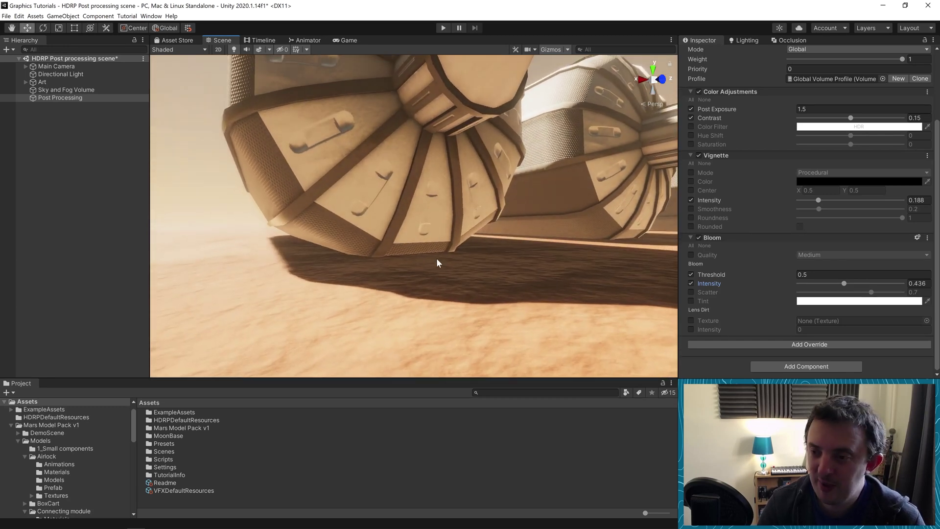
click(803, 344)
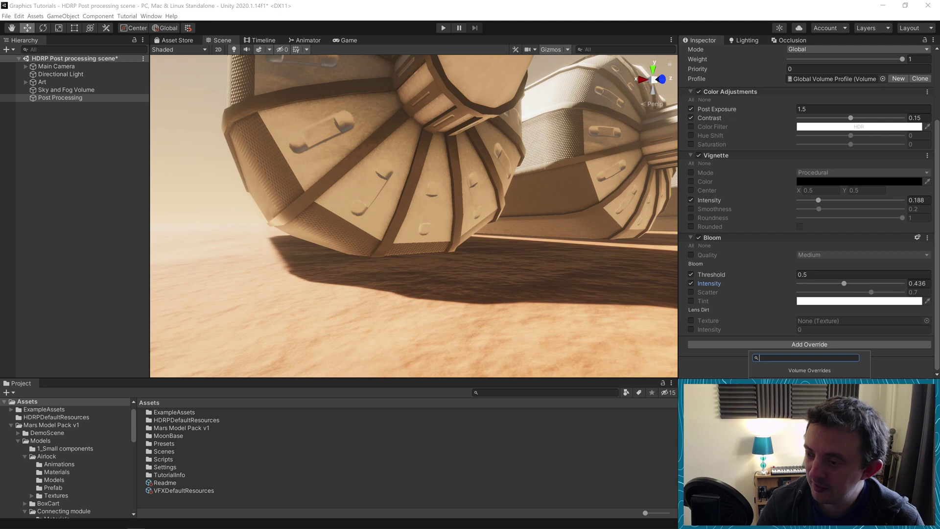
click(803, 440)
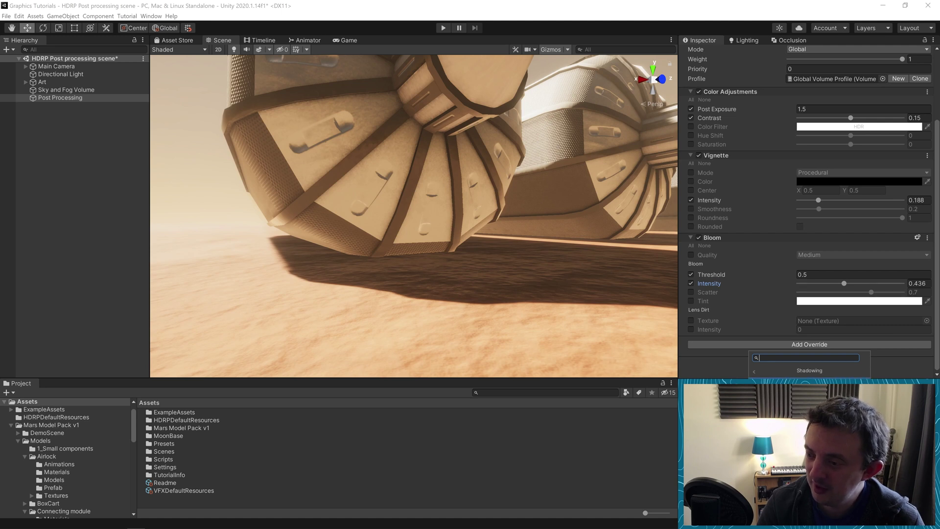
click(755, 372)
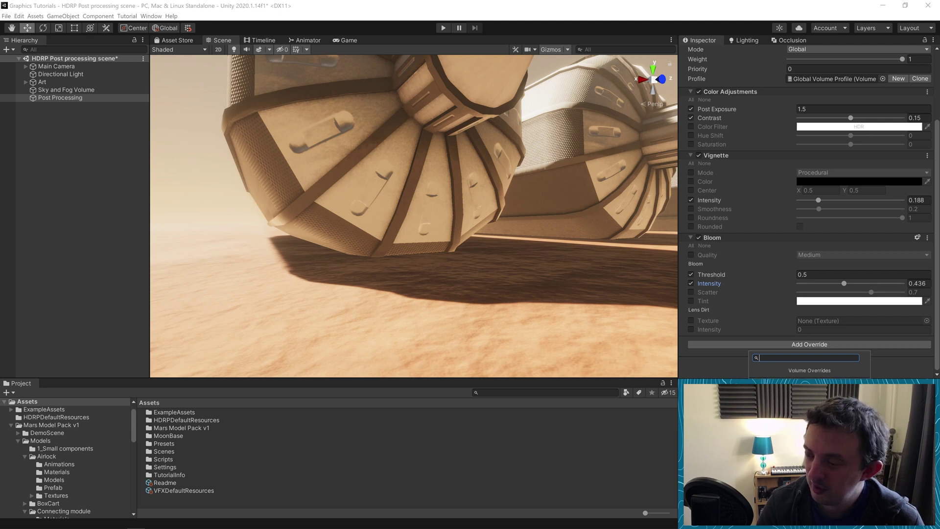
click(803, 420)
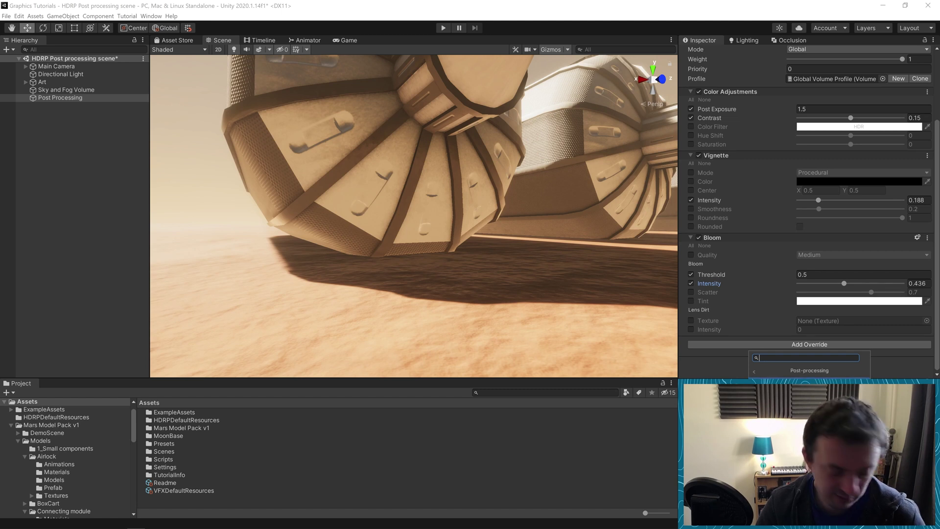
text(ambi)
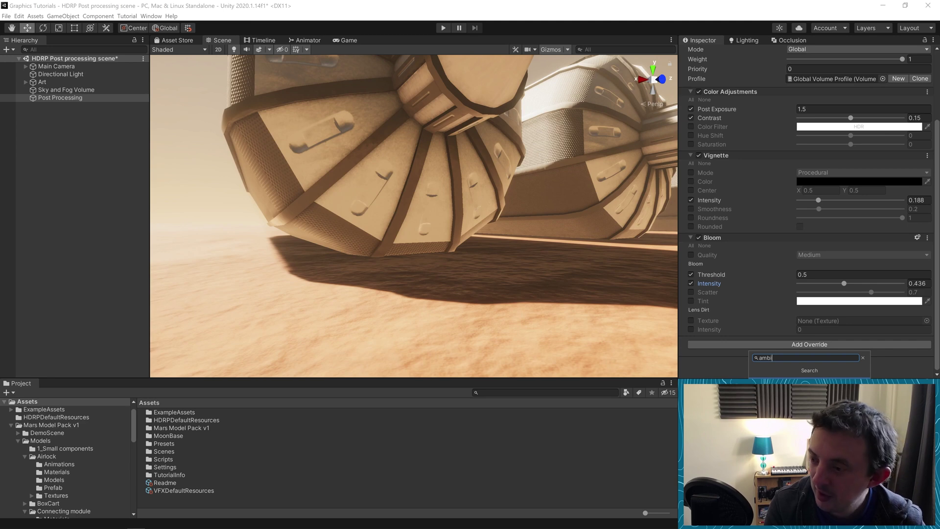
key(Return)
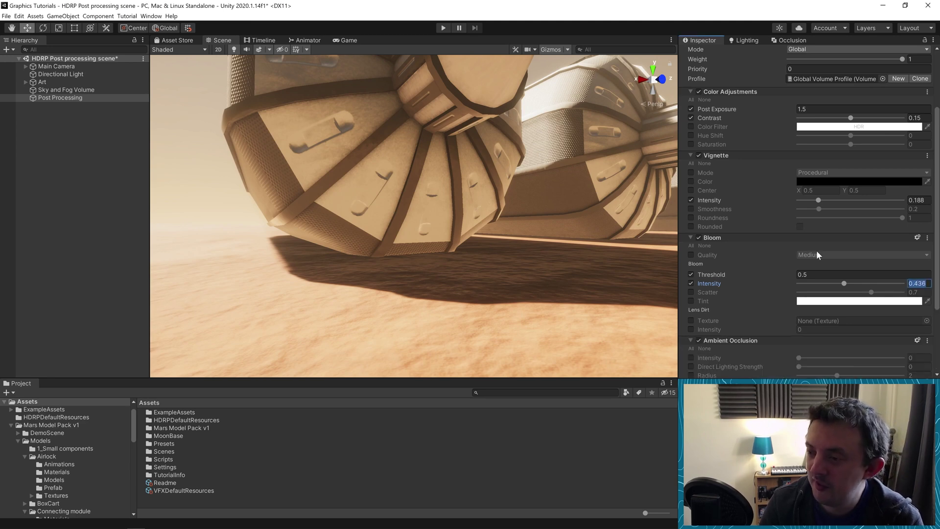
Override the Ambient Occlusion intensity, toggle the effect off and on to compare, and set the intensity to 1.27.
scroll(817, 254, down, 4)
right_drag(466, 193, 495, 205)
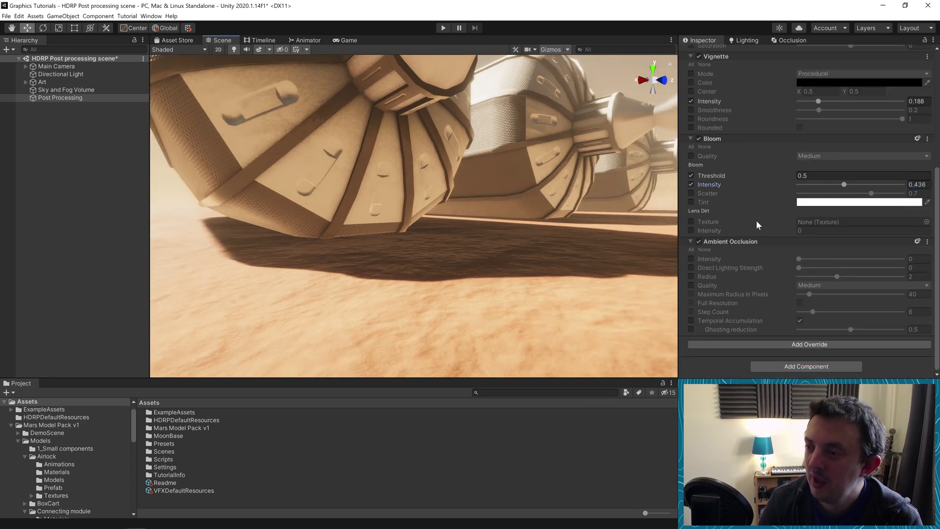
click(692, 258)
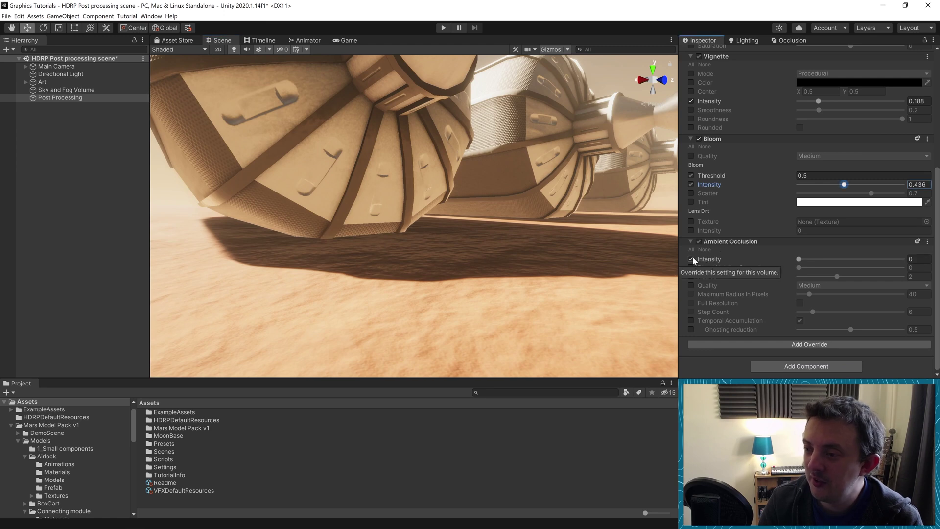
scroll(411, 240, up, 3)
scroll(491, 296, up, 5)
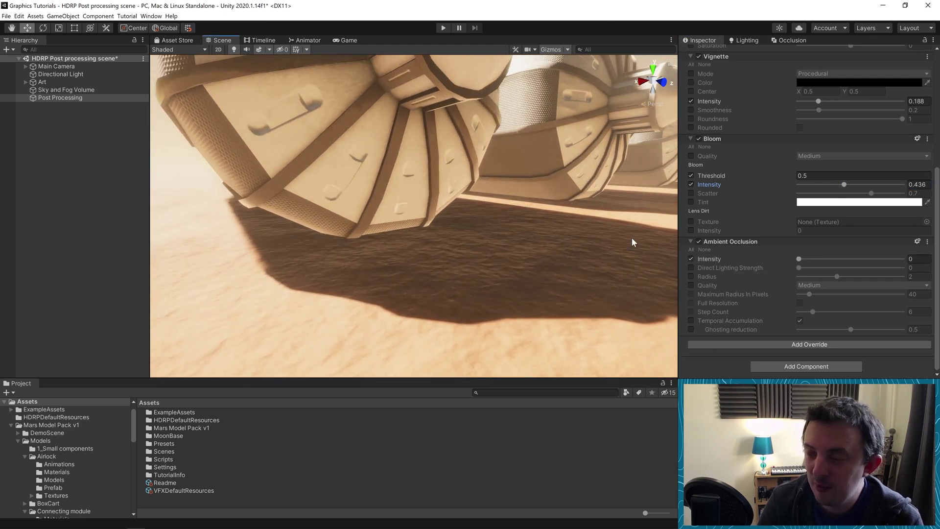
click(700, 243)
click(699, 242)
click(699, 242)
click(699, 242)
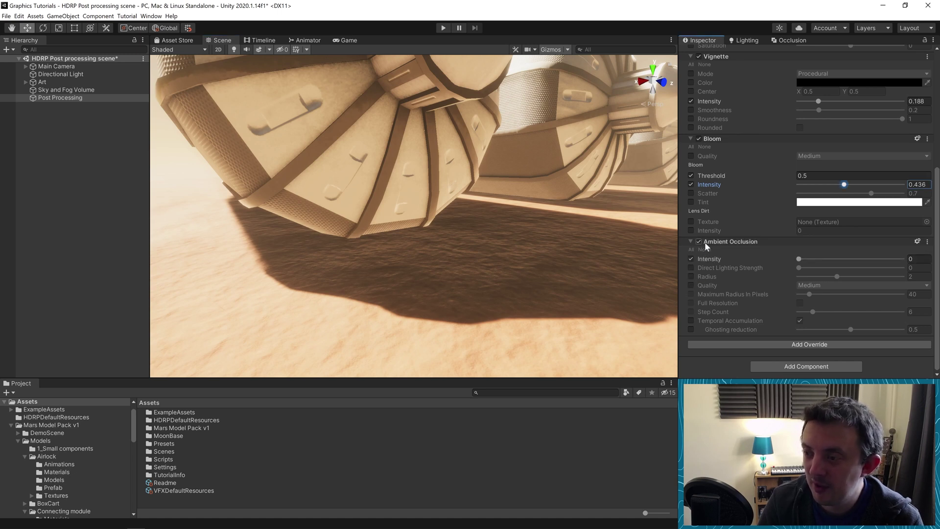
drag(800, 259, 833, 260)
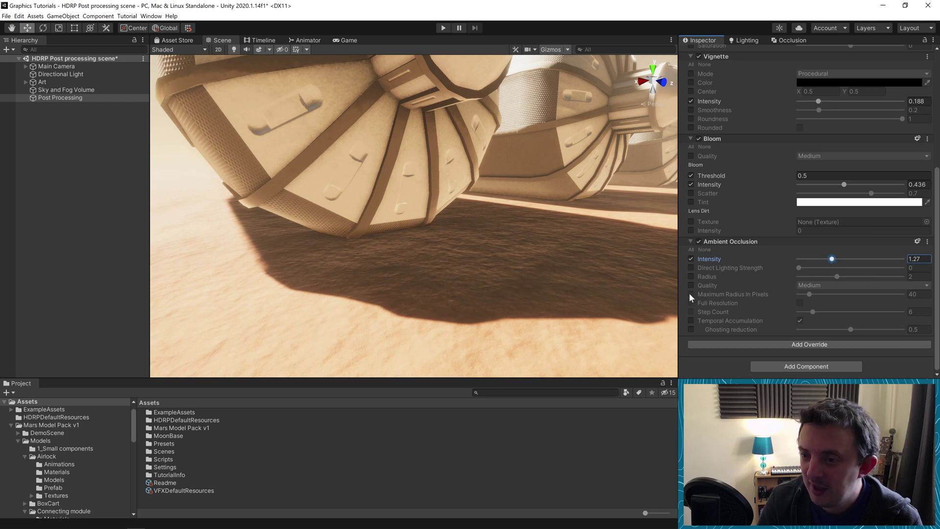
Override the Ambient Occlusion radius and quality, setting the radius to 0.85 and the quality to High.
drag(837, 278, 808, 278)
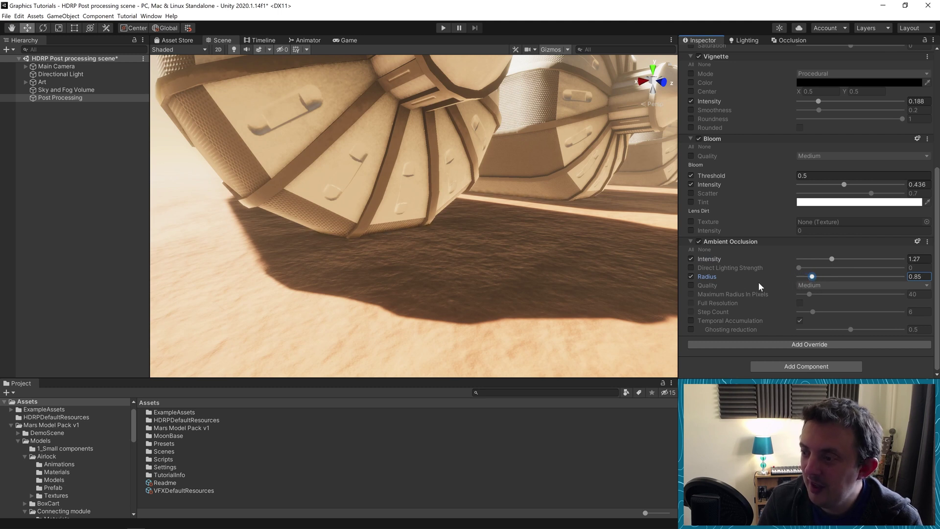
click(691, 285)
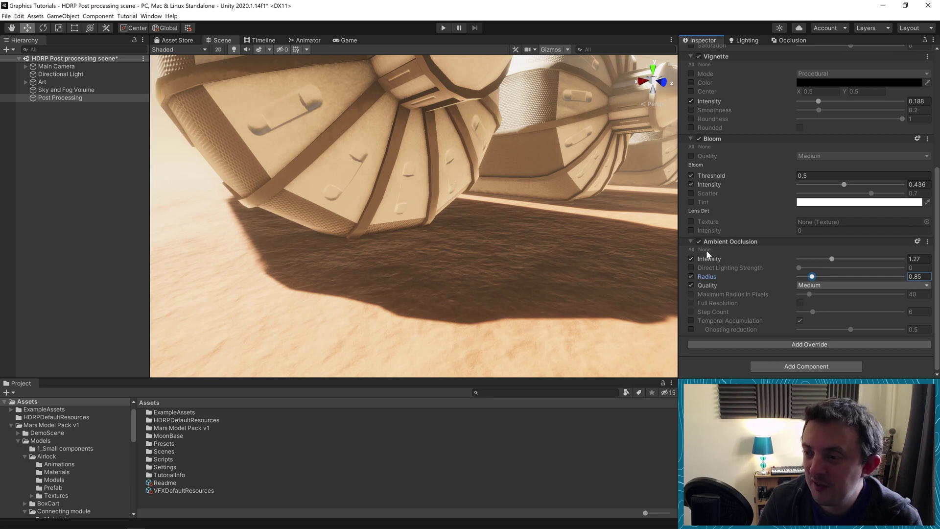
click(819, 287)
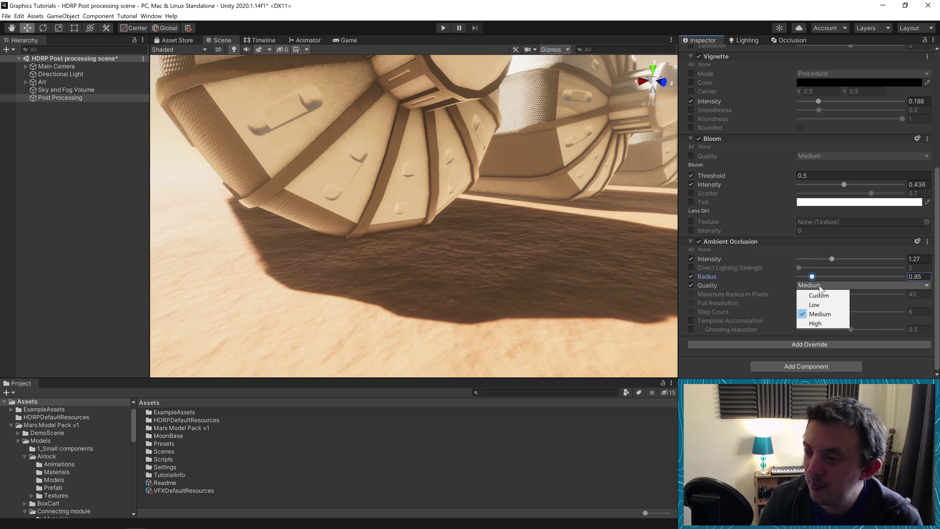
click(816, 323)
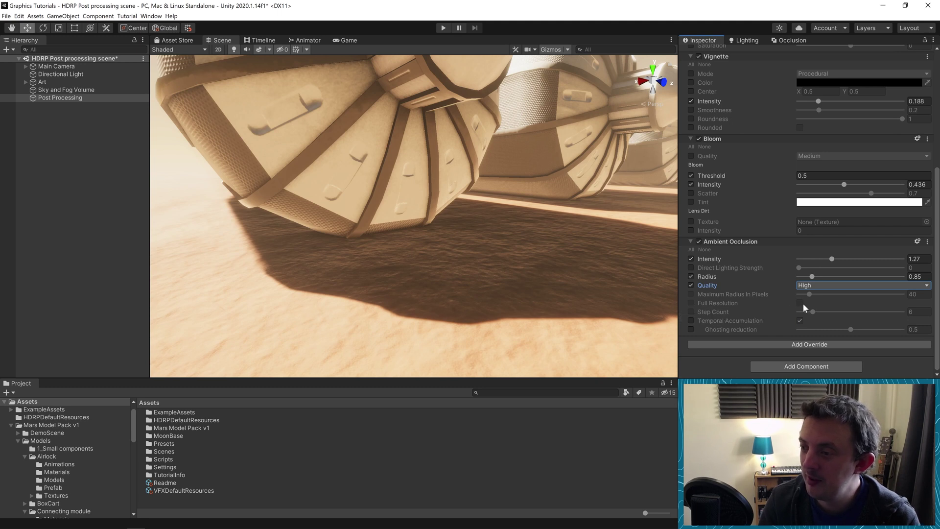
Compare the habitat's contact shadows with Ambient Occlusion off and on, and examine the wider Mars base.
right_drag(431, 219, 401, 256)
click(699, 241)
click(699, 242)
scroll(448, 211, down, 6)
scroll(448, 211, down, 5)
middle_drag(448, 211, 122, 210)
middle_drag(360, 209, 476, 211)
right_drag(395, 146, 448, 198)
right_drag(305, 193, 360, 209)
key(Right)
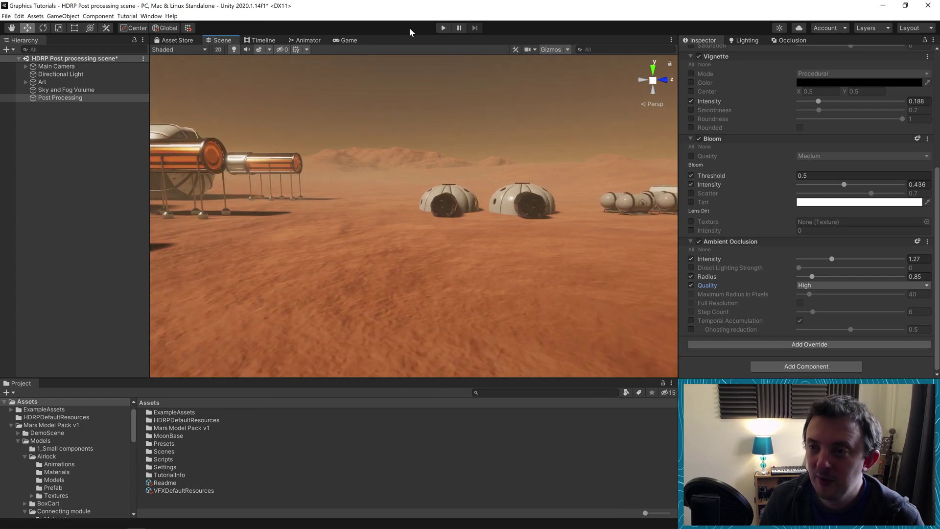
right_drag(433, 174, 387, 167)
Play the scene and walk around the Mars base in first person to check the post-processing look, then stop playback.
click(443, 28)
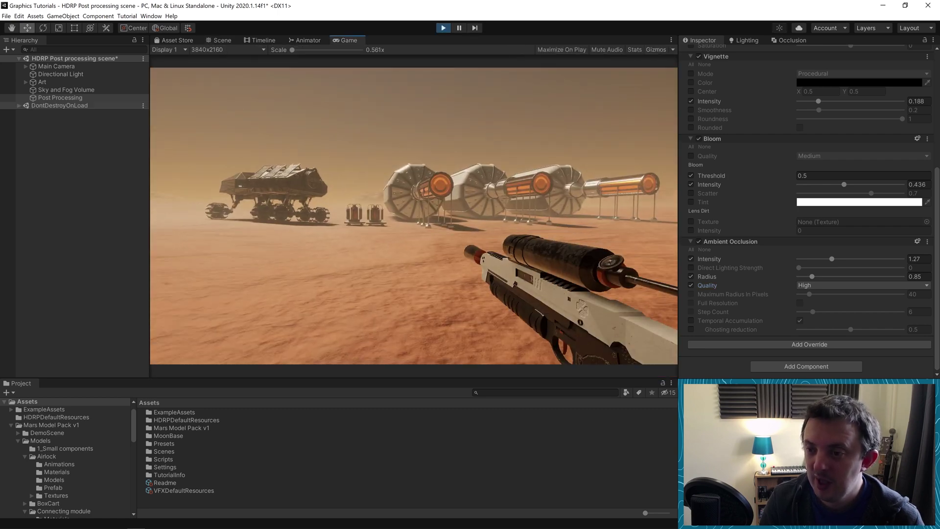
key(Escape)
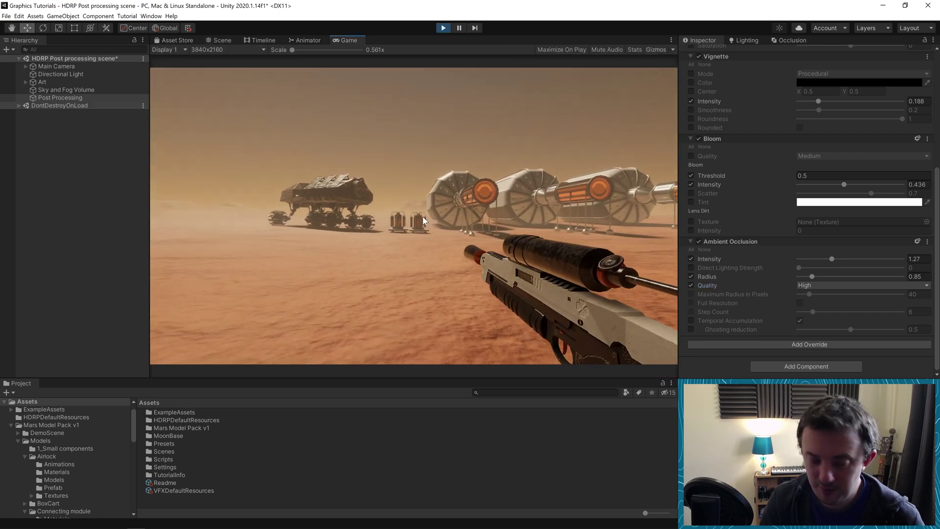
mouse_move(418, 221)
right_down()
mouse_move(468, 199)
mouse_move(417, 221)
right_up()
key(q)
key(w)
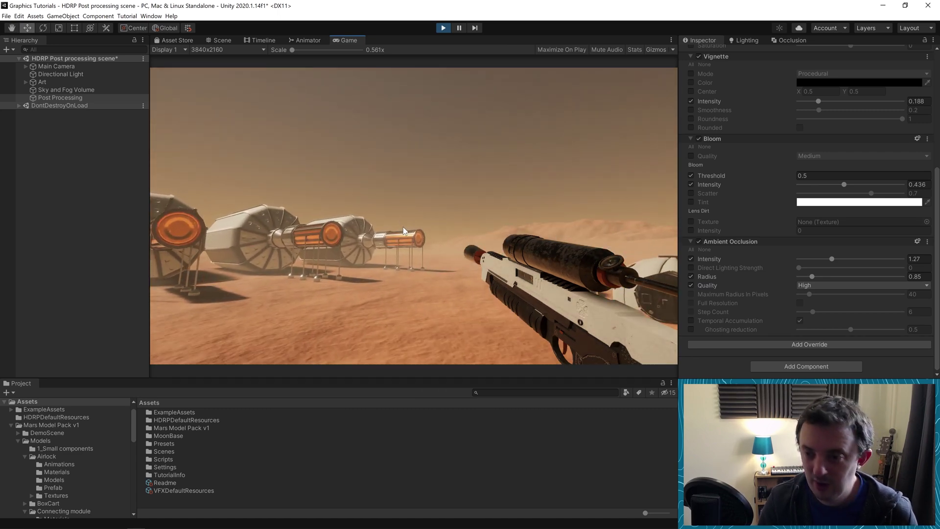
key(q)
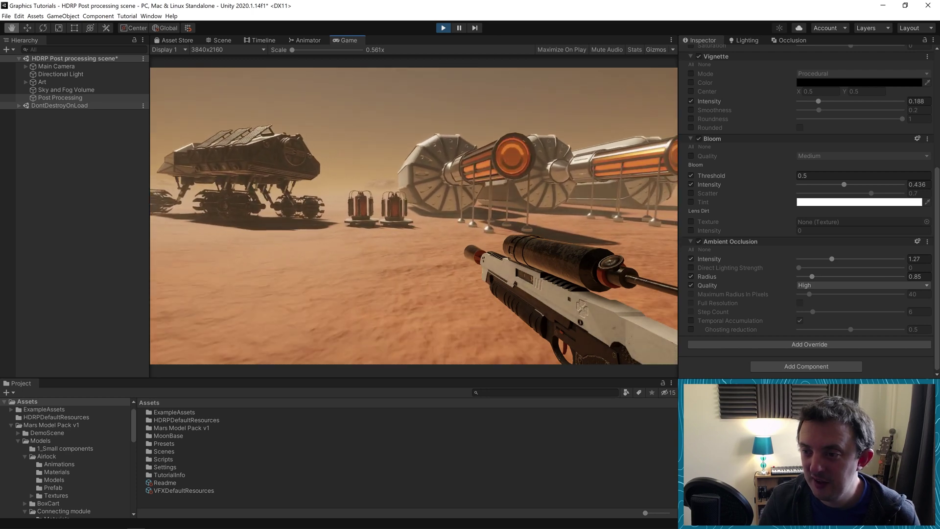
mouse_move(414, 216)
right_down()
mouse_move(387, 208)
mouse_move(622, 202)
mouse_move(431, 215)
right_up()
key(w)
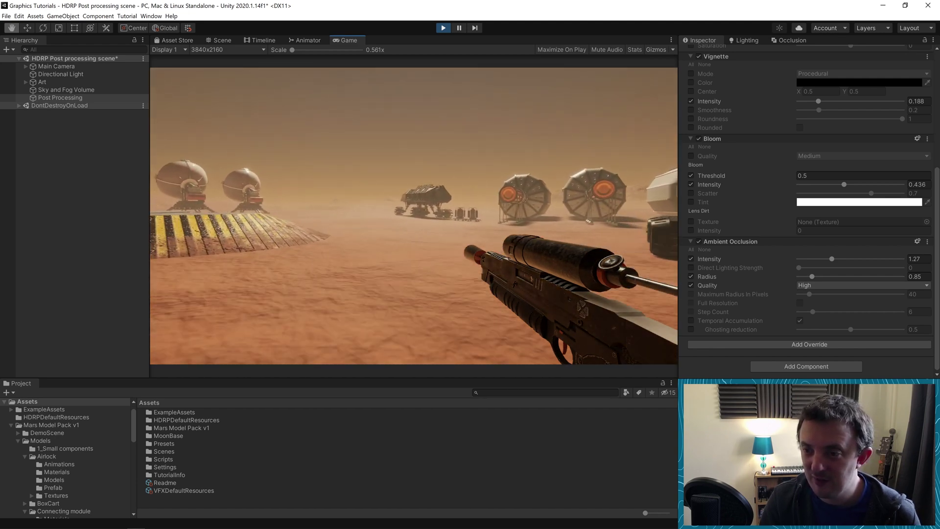
key(w)
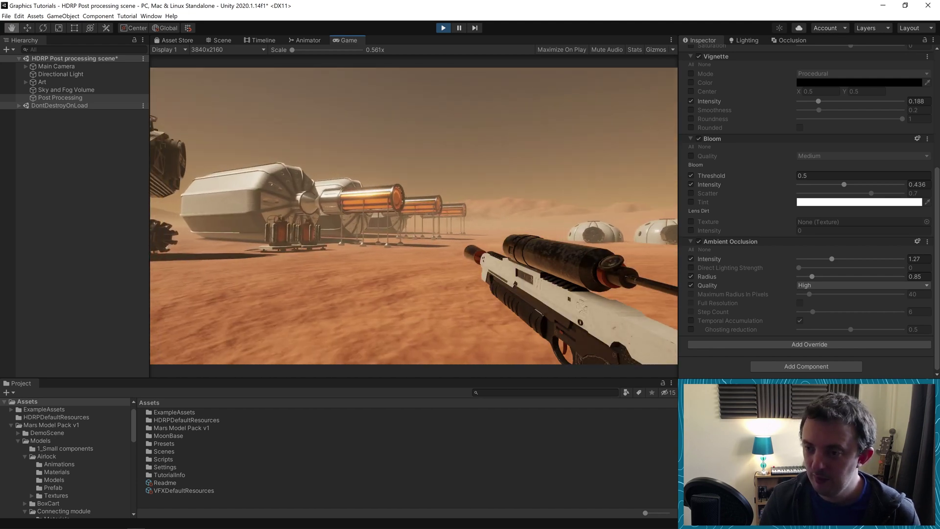
key(a)
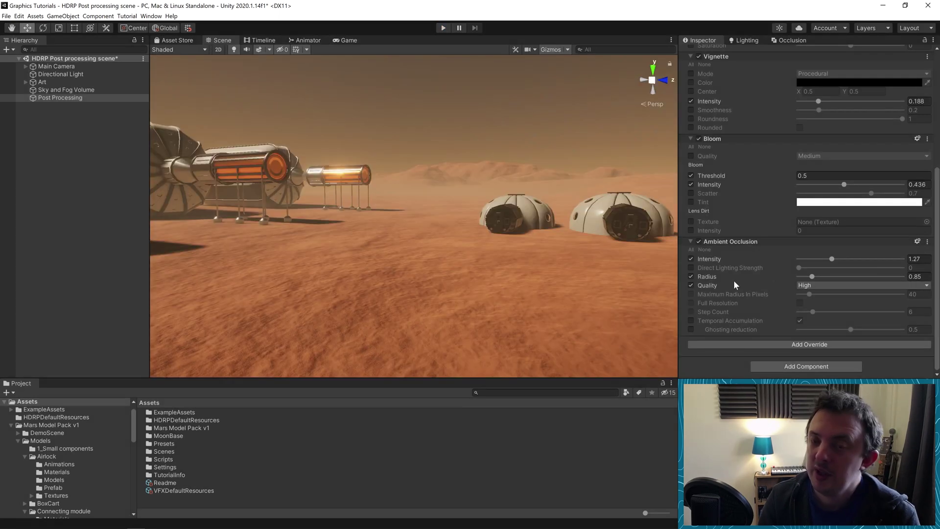
key(ctrl+p)
Add a Film Grain post-processing override to the volume.
click(778, 345)
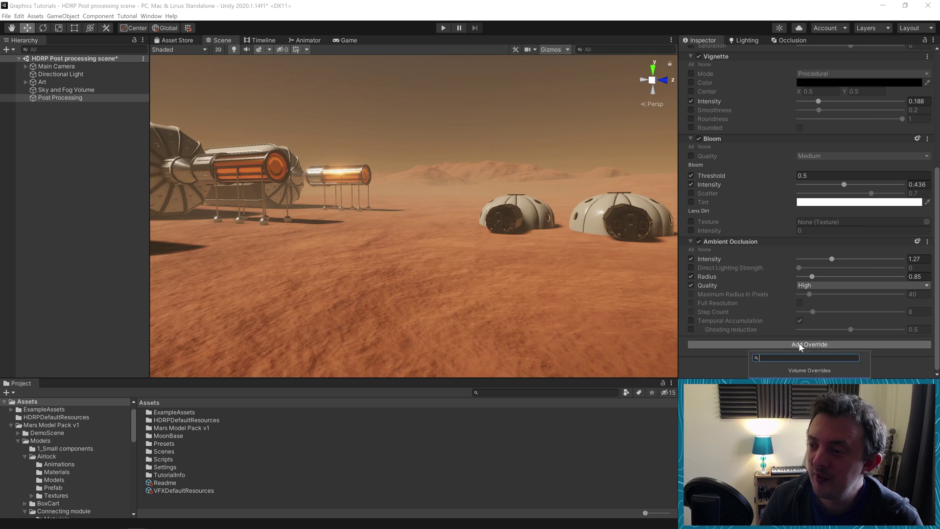
click(784, 420)
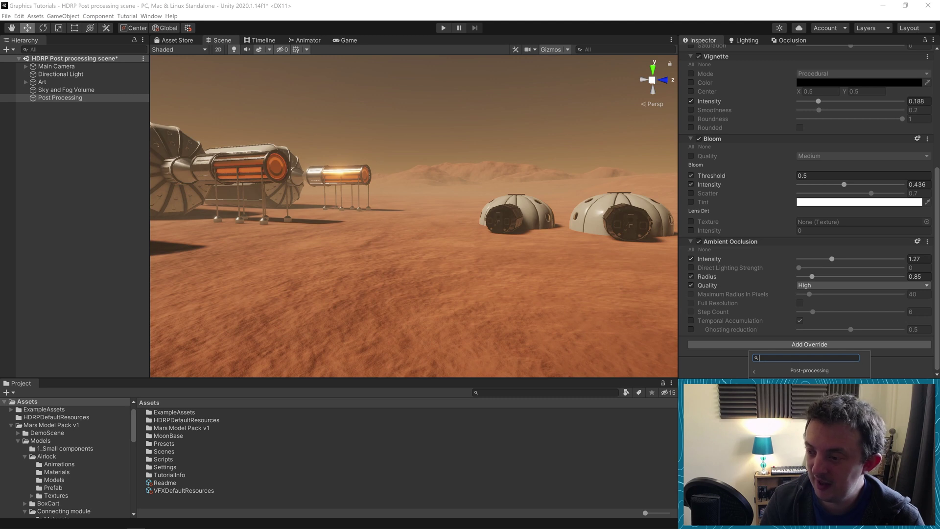
click(784, 429)
scroll(774, 300, down, 2)
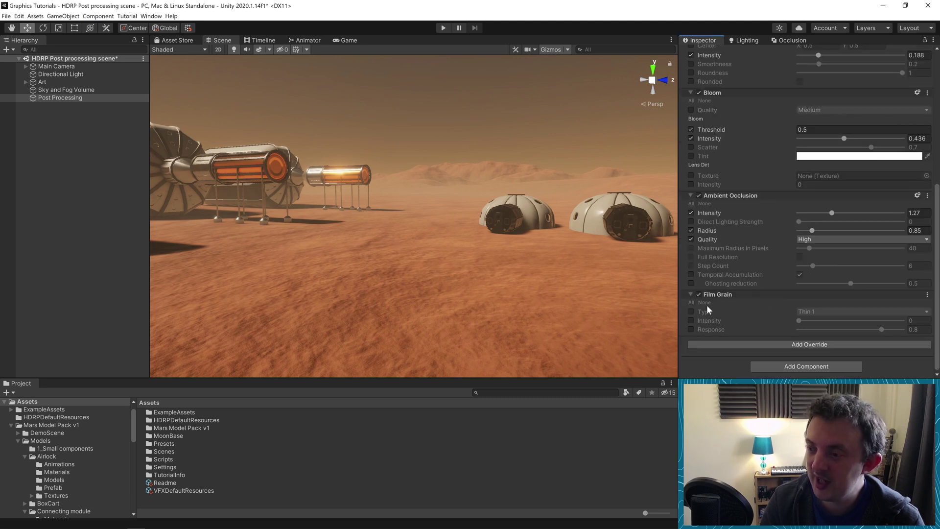
Override the Film Grain type as Thin 1 and its intensity, trying 1 and 0.233 before settling on 0.219.
click(691, 312)
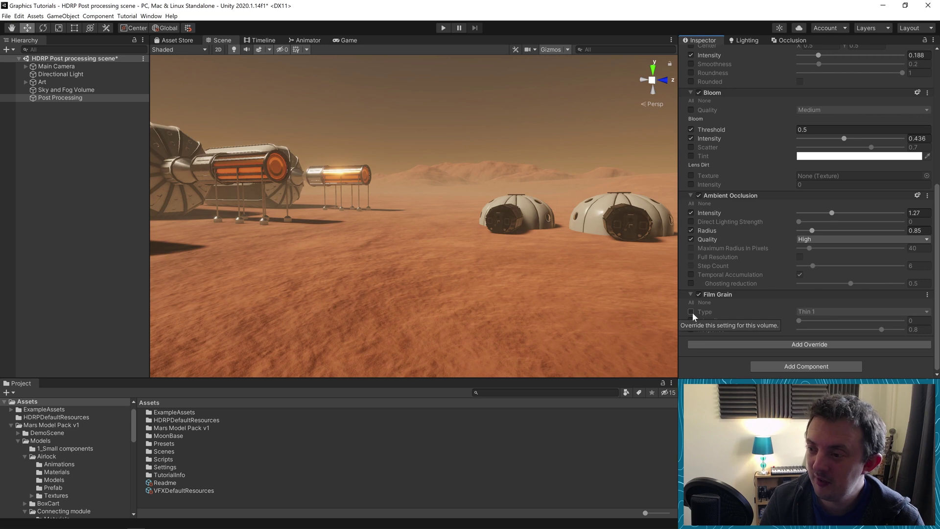
drag(804, 322, 938, 326)
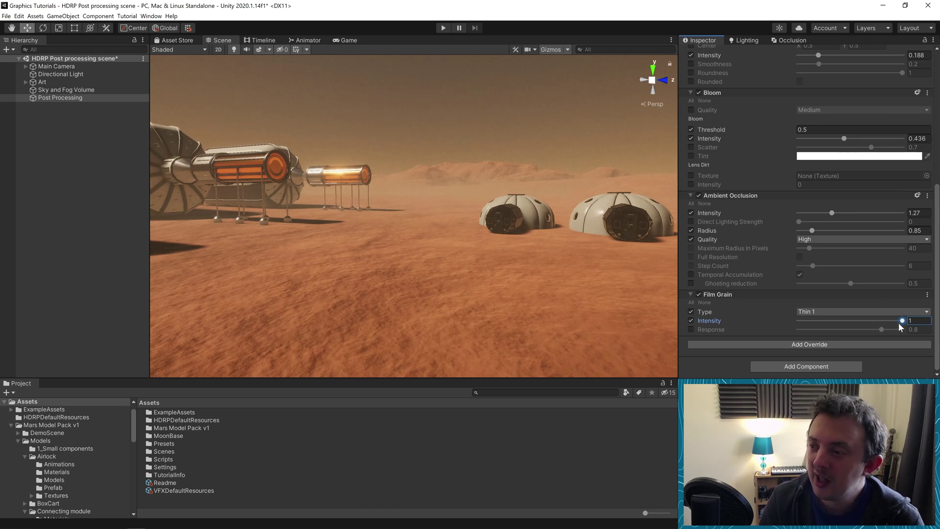
drag(904, 324, 860, 326)
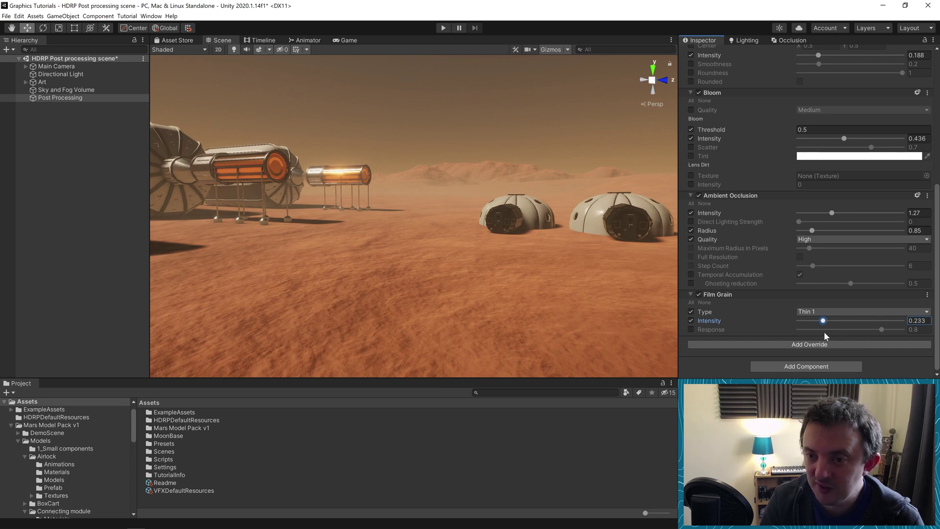
drag(826, 332, 806, 331)
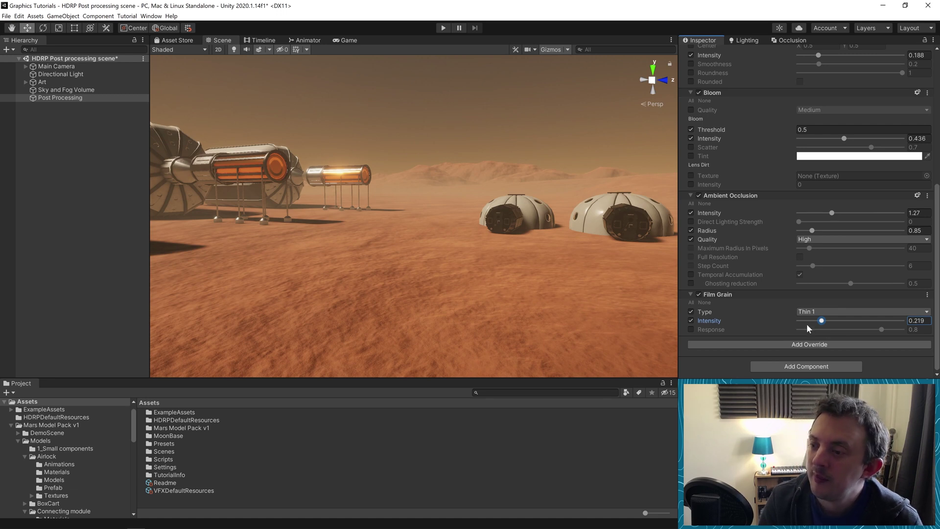
Add a Tonemapping post-processing override and set its mode to ACES.
click(810, 345)
click(806, 419)
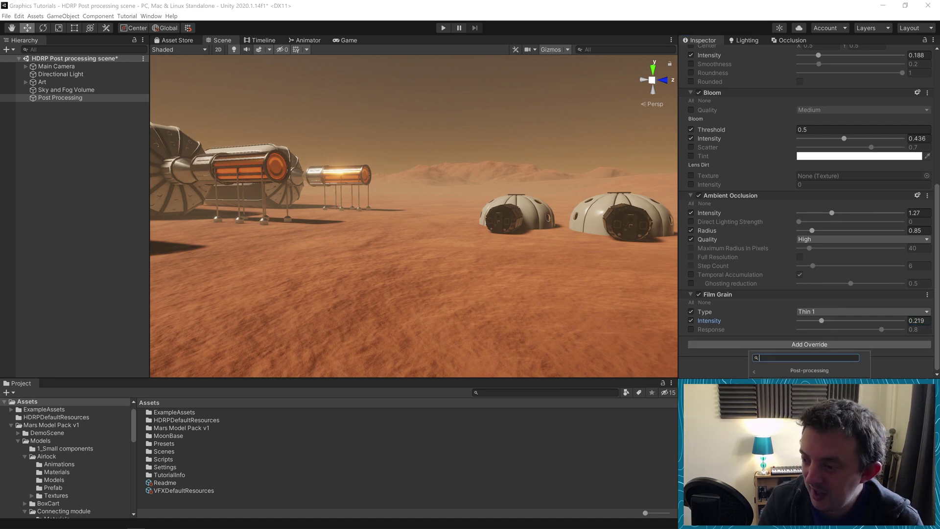
click(805, 485)
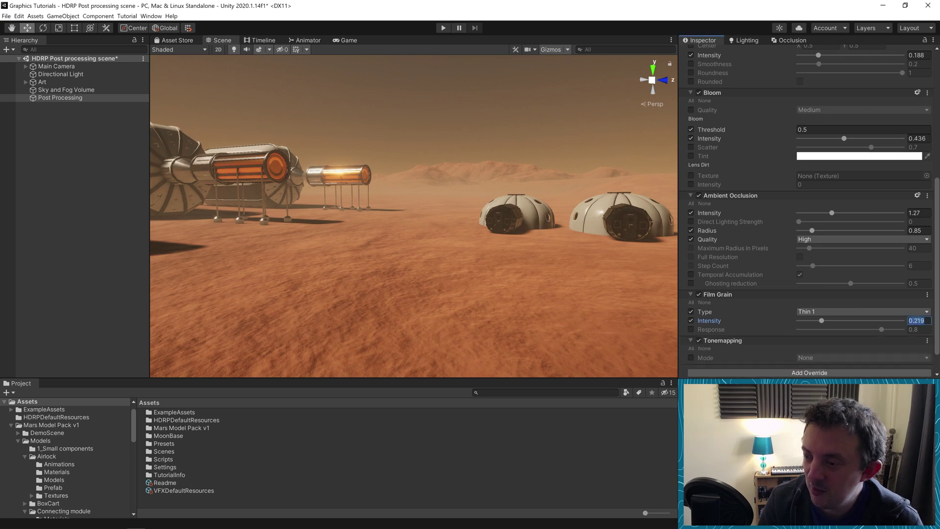
click(691, 358)
click(822, 358)
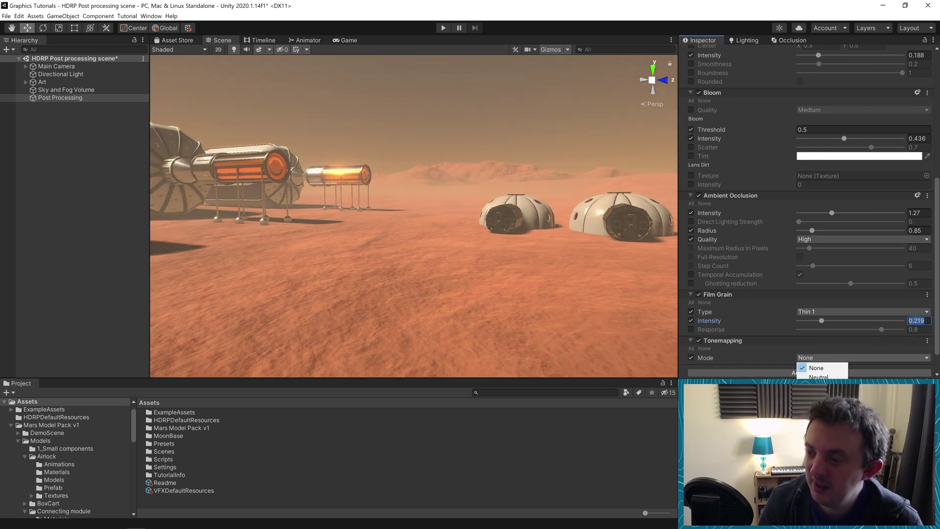
click(817, 386)
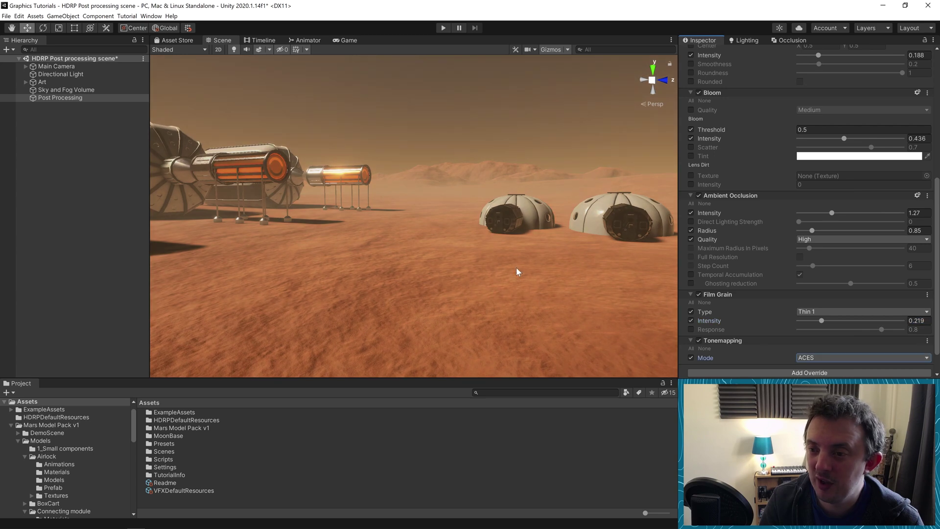
right_drag(508, 268, 525, 260)
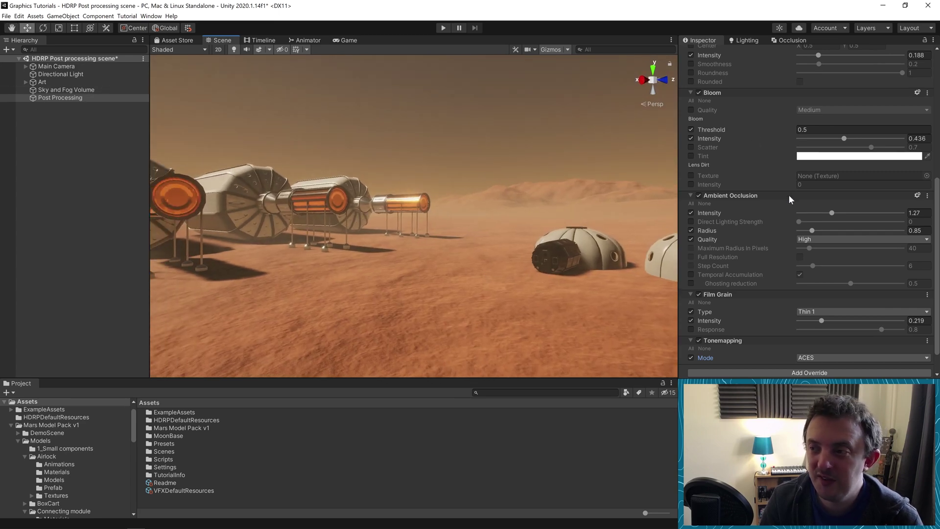
scroll(792, 201, up, 8)
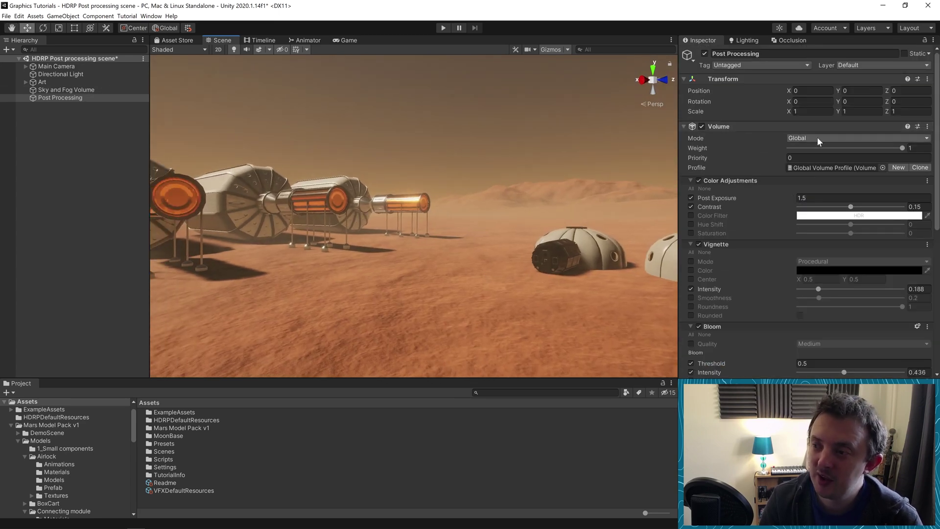
right_drag(519, 154, 464, 125)
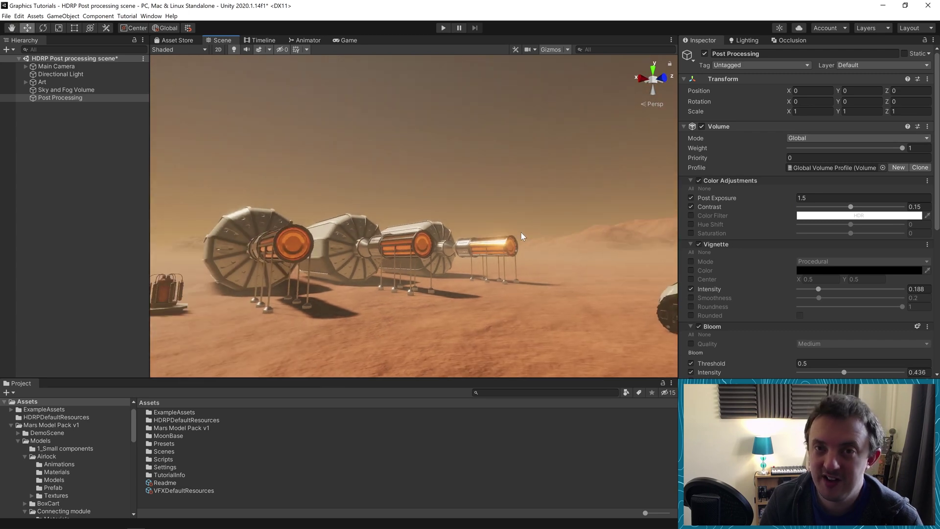
right_drag(484, 229, 466, 260)
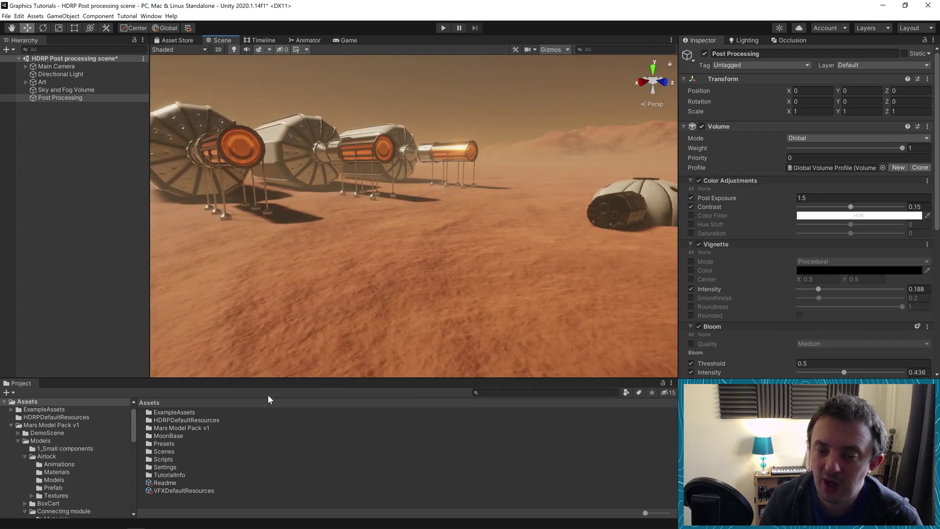
Place the Radio_Transmitter prefab from the Mars Model Pack's Radio Antenna folder on the open ground in front of the habitat modules.
click(18, 441)
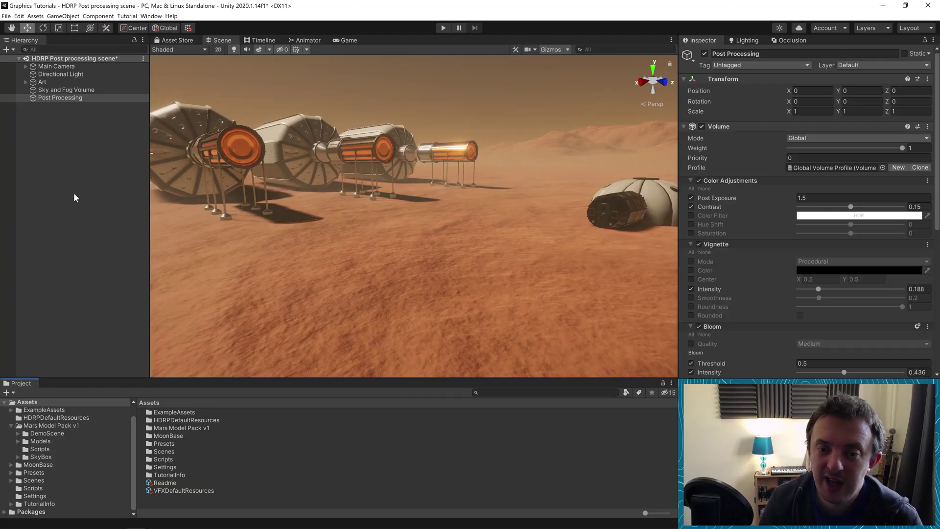
click(39, 442)
scroll(172, 485, down, 2)
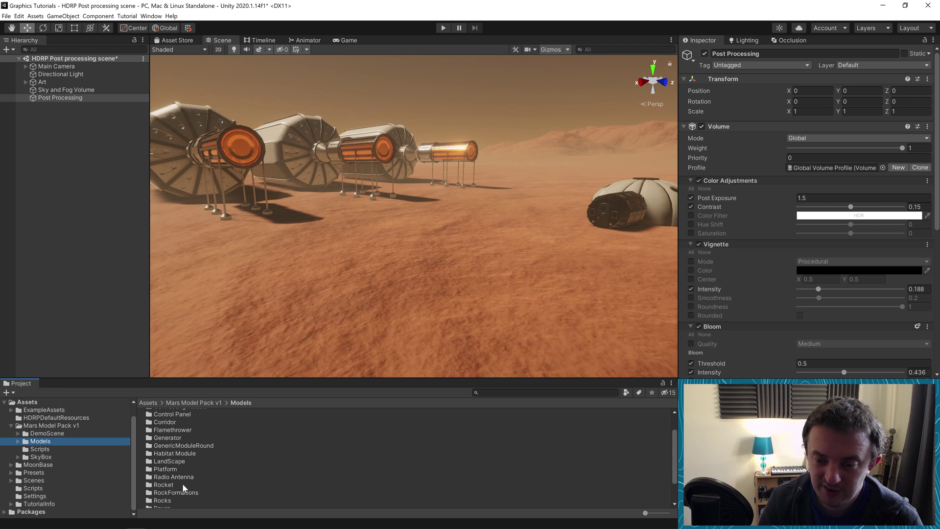
double_click(178, 477)
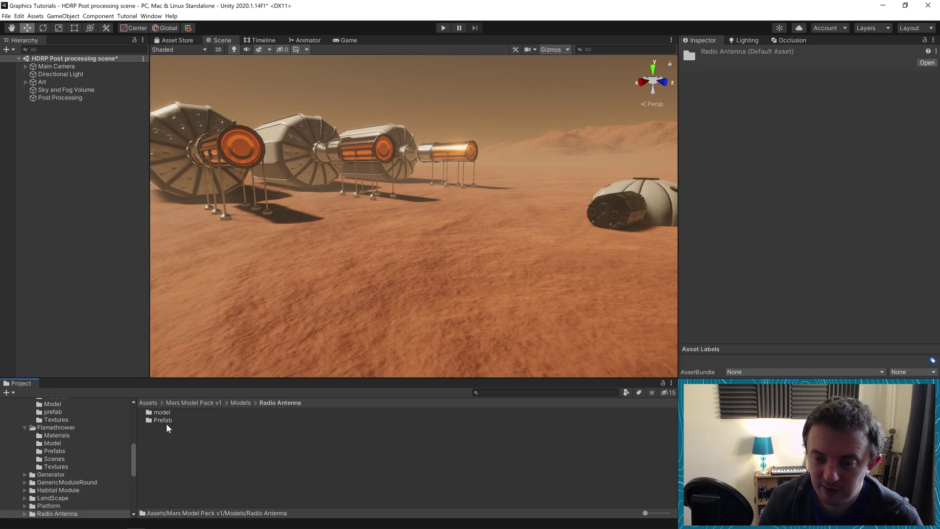
double_click(163, 417)
drag(177, 412, 457, 302)
right_drag(502, 277, 517, 288)
click(536, 300)
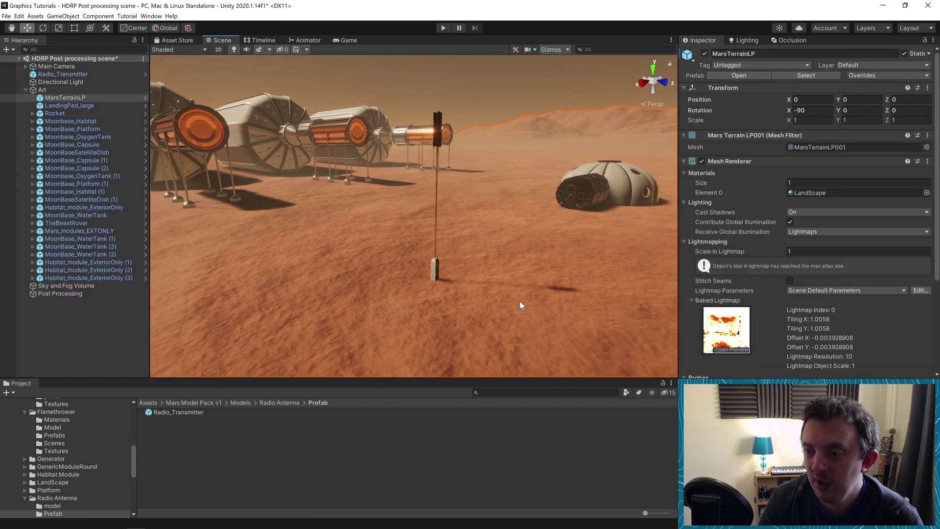
Parent the Radio_Transmitter object under the Art group in the scene hierarchy.
click(25, 89)
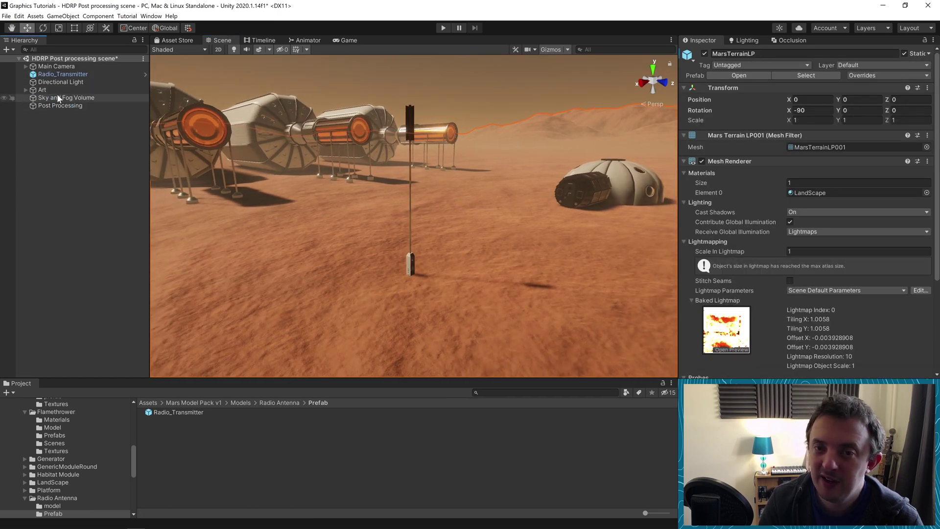
click(76, 75)
drag(54, 89, 62, 89)
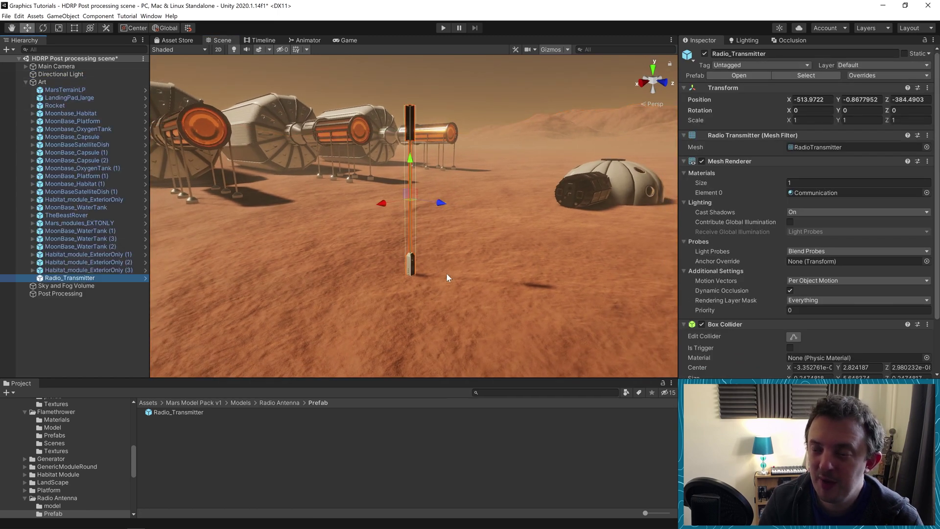
click(97, 338)
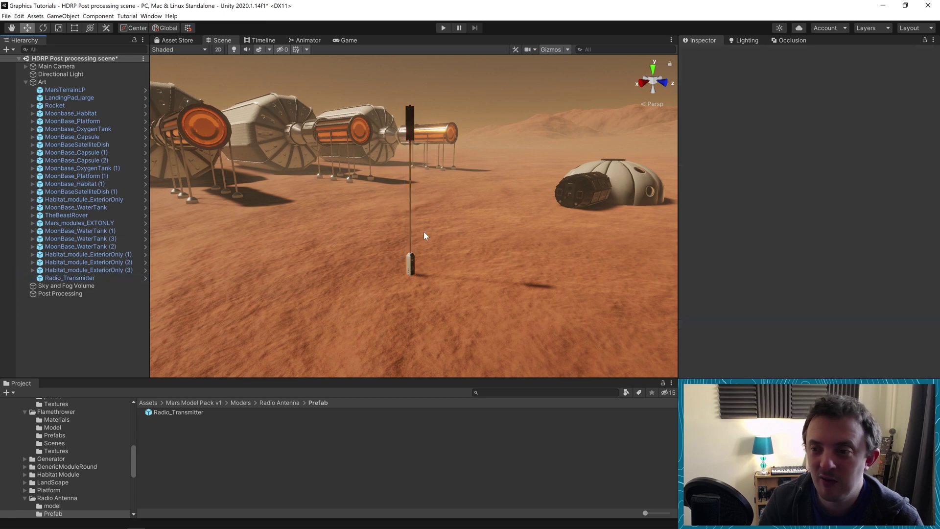
click(26, 82)
Create a Box Volume in the scene for a local effect around the radio mast.
right_drag(425, 202, 399, 214)
mouse_move(399, 214)
middle_down()
mouse_move(230, 233)
mouse_move(398, 202)
middle_up()
right_click(59, 174)
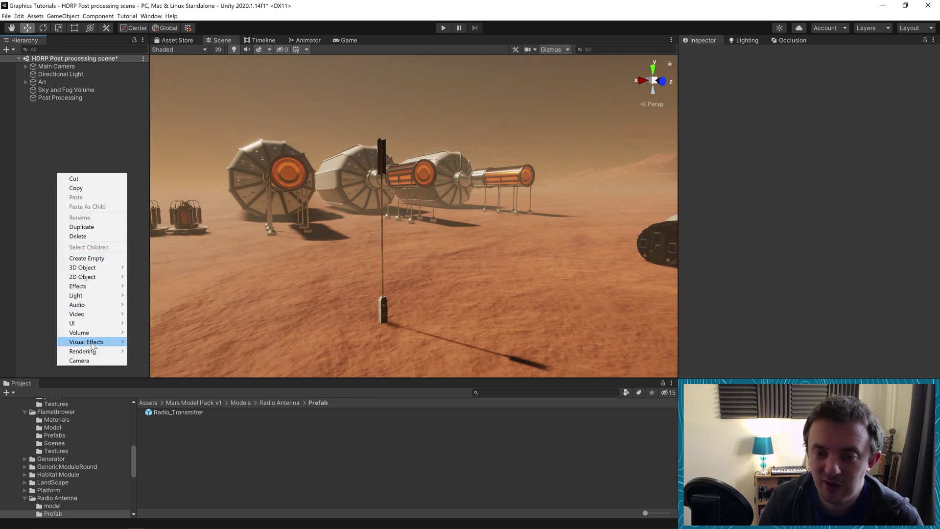
mouse_move(122, 334)
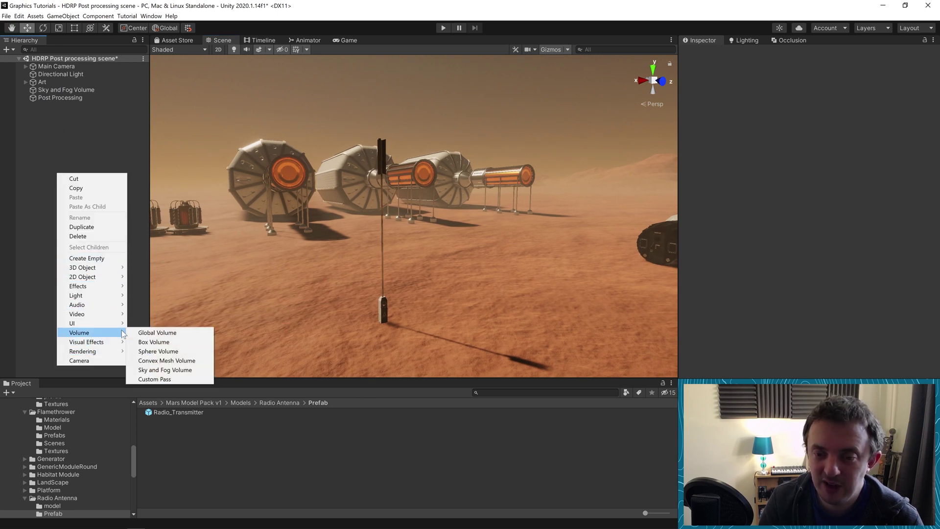
click(169, 343)
Move the Box Volume close to the radio mast, to about X -512.3, Z -380.6.
right_drag(452, 227, 398, 284)
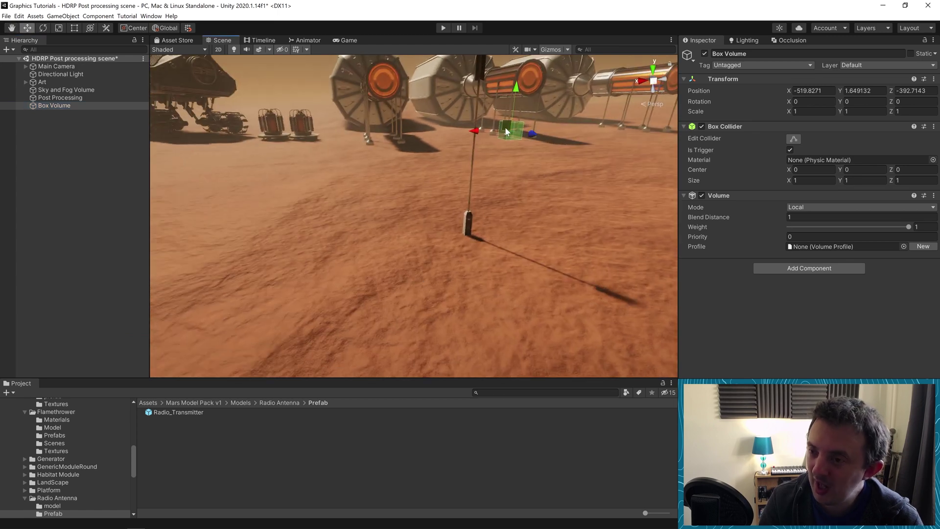
drag(507, 143, 451, 234)
right_drag(451, 234, 544, 201)
key(a)
Edit the box collider's bounds, stretching them down to the ground and around the mast's base, to about 5.1 × 3.3 × 4.9.
click(790, 150)
click(793, 139)
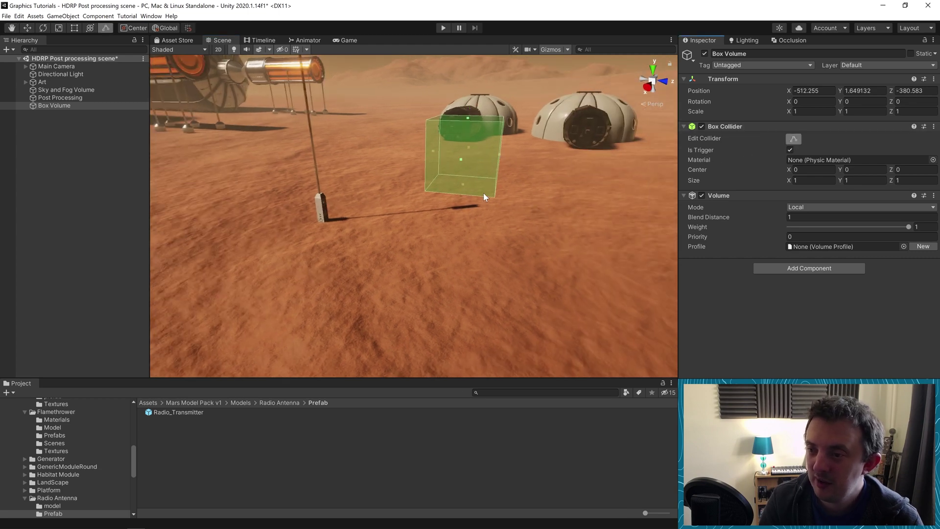
drag(463, 185, 466, 317)
drag(431, 219, 220, 213)
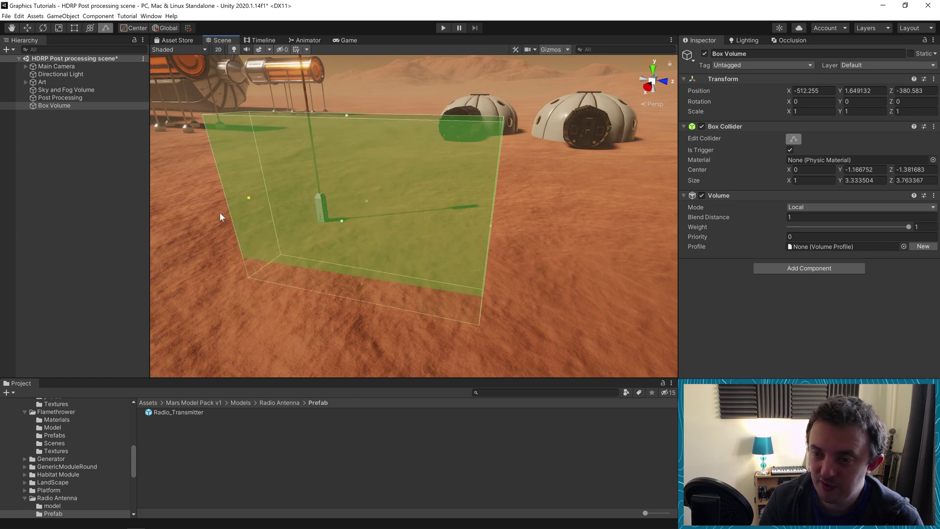
middle_drag(220, 212, 369, 178)
right_drag(490, 185, 431, 166)
drag(345, 198, 546, 204)
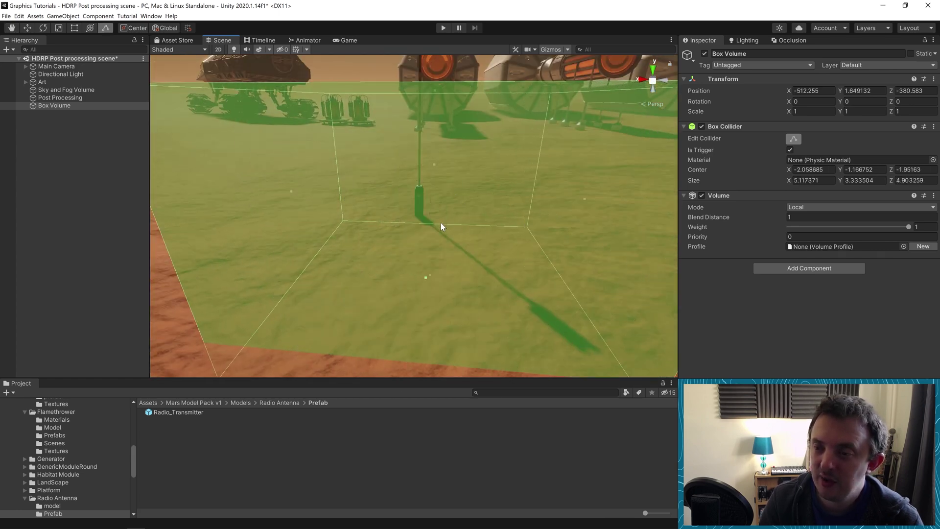
Extend the collider above the mast's top and adjust its depth to enclose the mast, at about 5.1 × 7.0 × 6.7.
alt+drag(434, 224, 479, 226)
drag(400, 189, 402, 226)
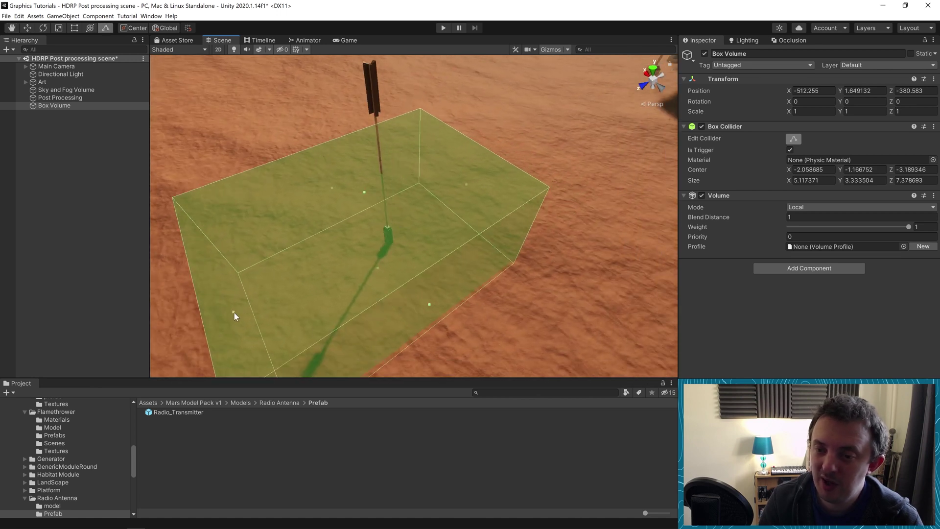
drag(235, 313, 321, 298)
drag(393, 179, 380, 77)
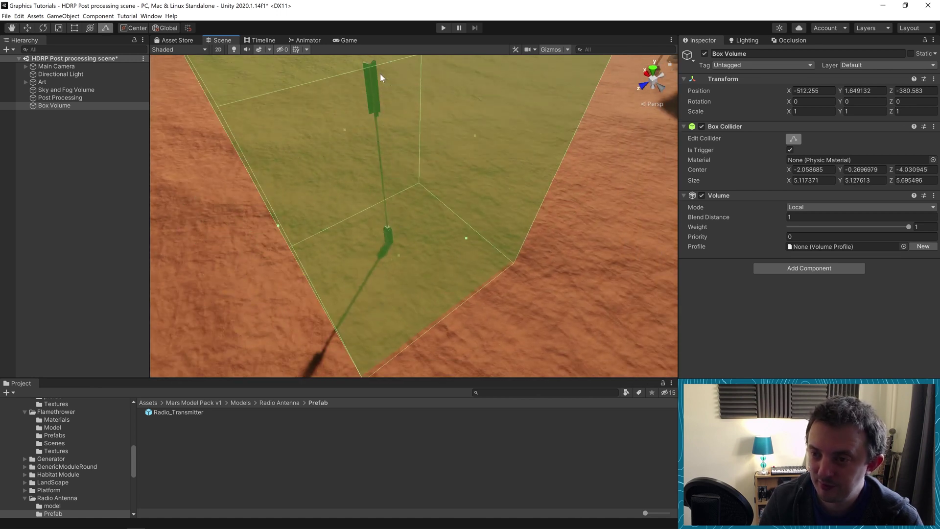
drag(278, 225, 384, 274)
middle_drag(415, 258, 427, 219)
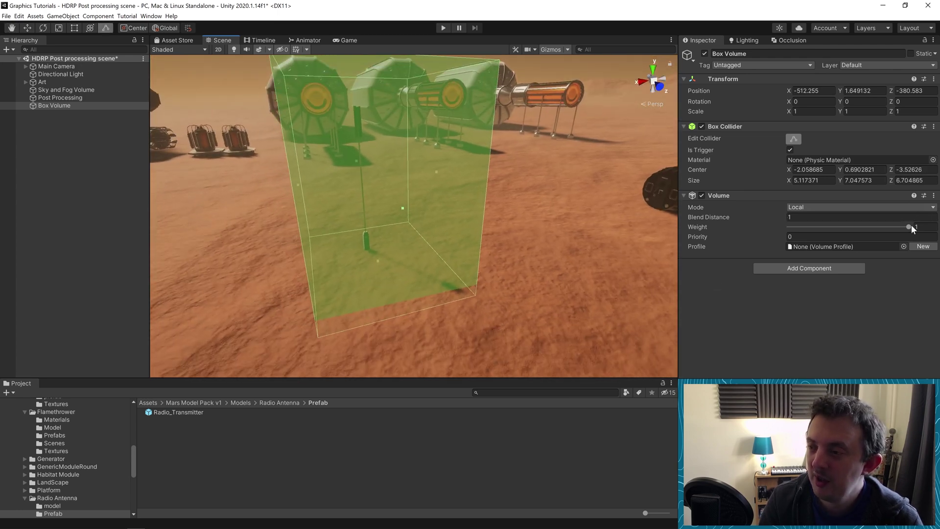
Create a new profile for the Box Volume and rename the profile asset RadioactiveVolume.
click(927, 246)
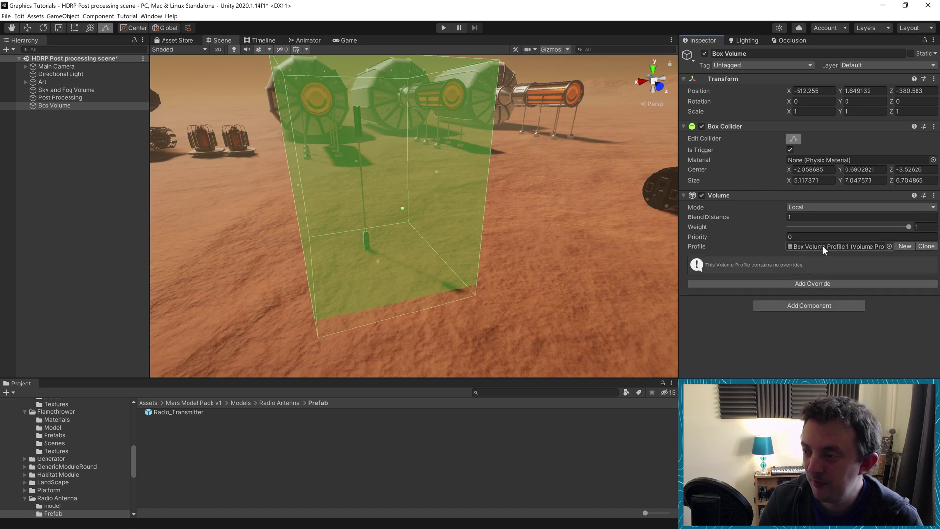
click(868, 247)
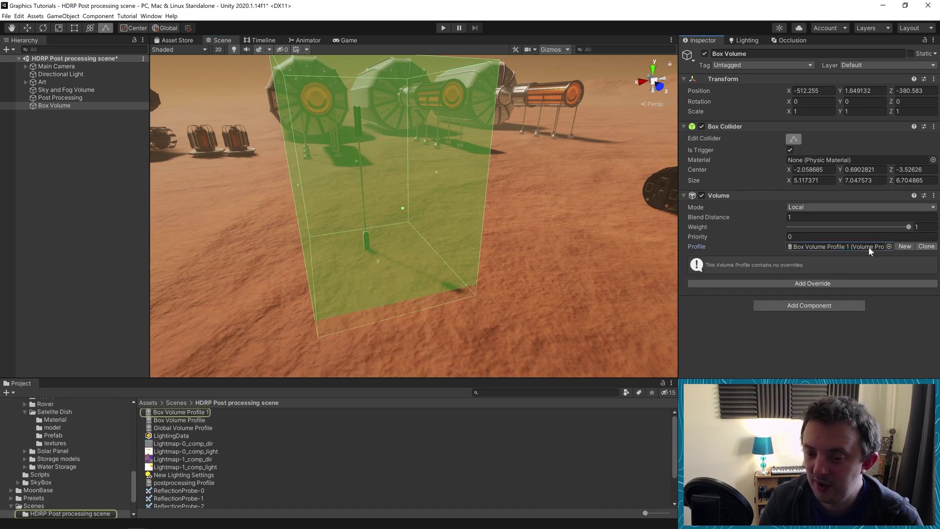
click(184, 414)
click(185, 414)
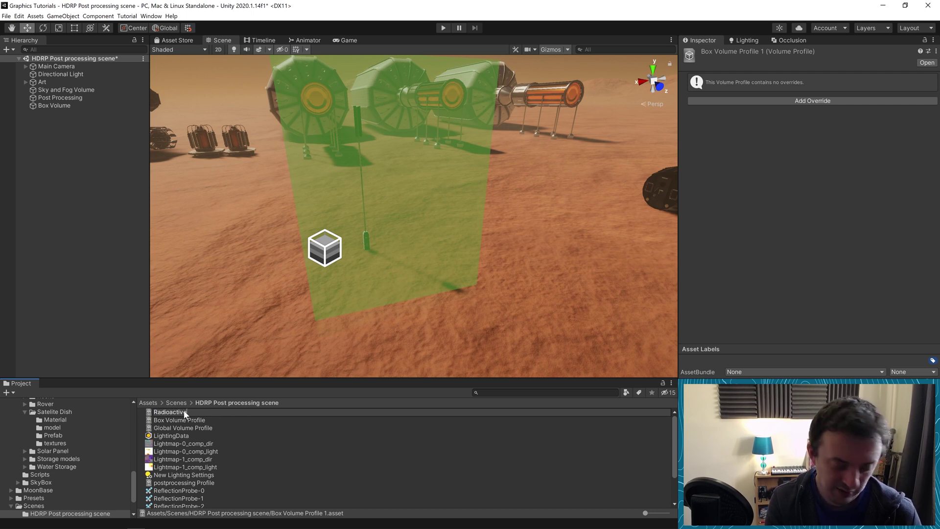
text(RadioactiveVolume)
key(Return)
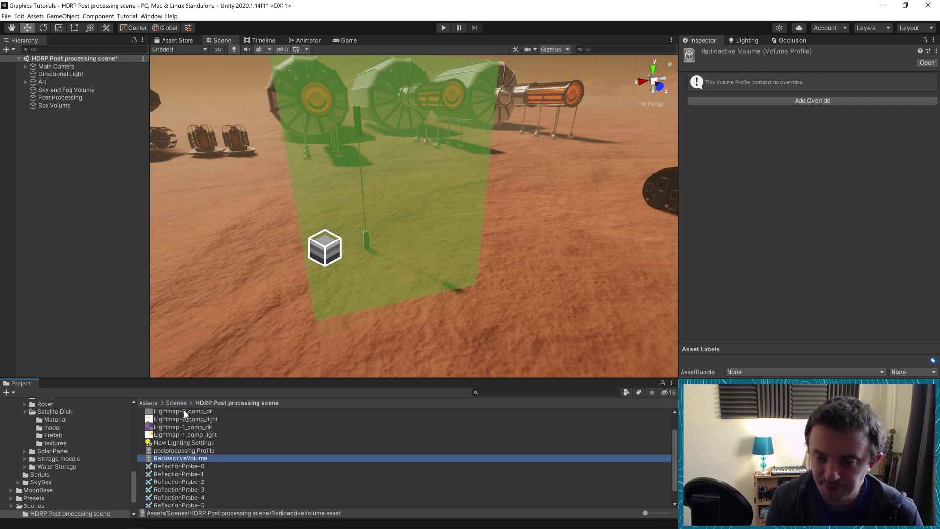
Rename the Box Volume object as RadioactiveMast.
click(59, 106)
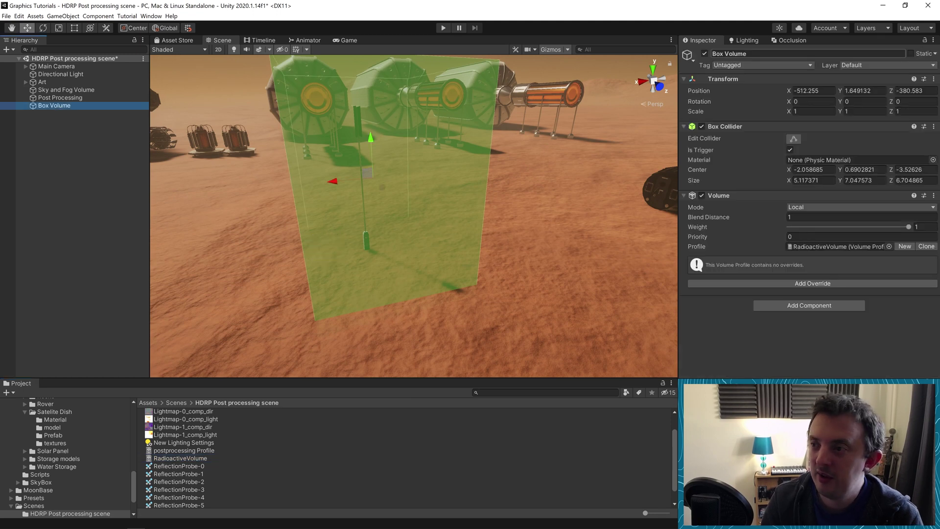
text(Radia)
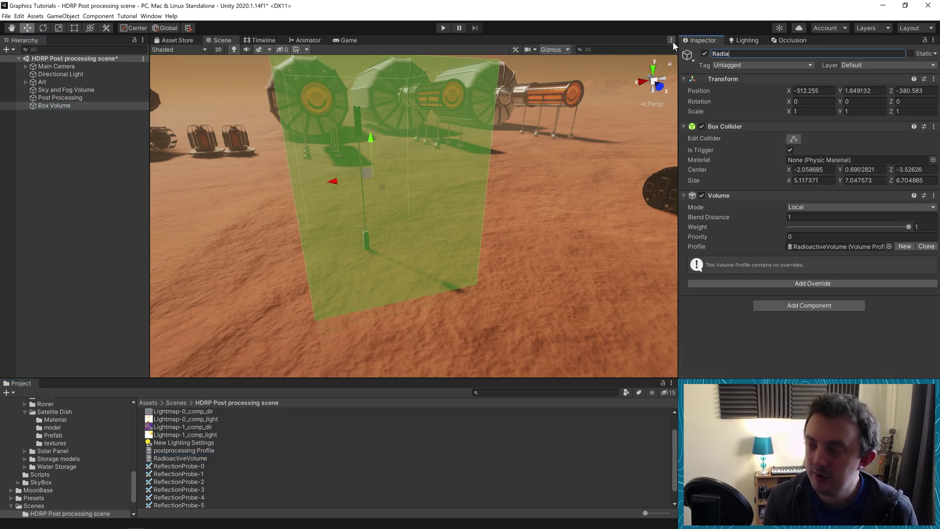
key(BackSpace)
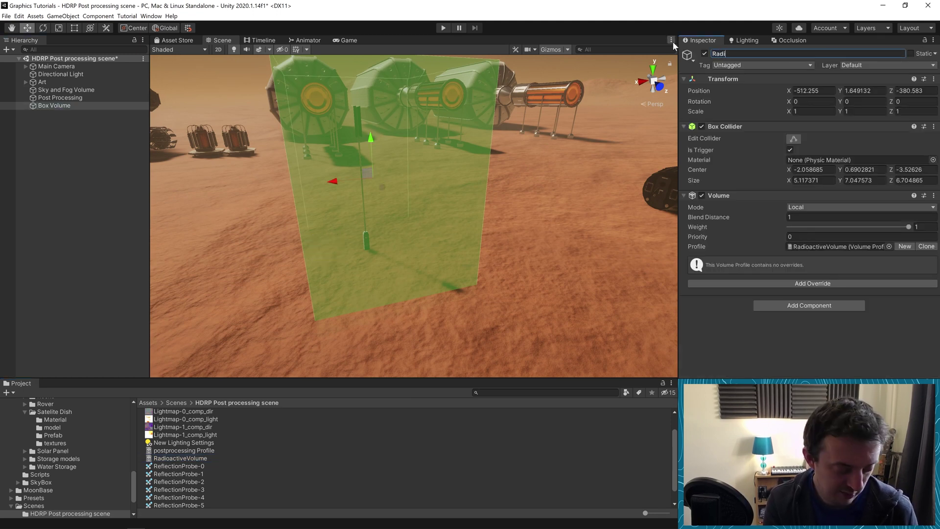
text(oactive)
key(Return)
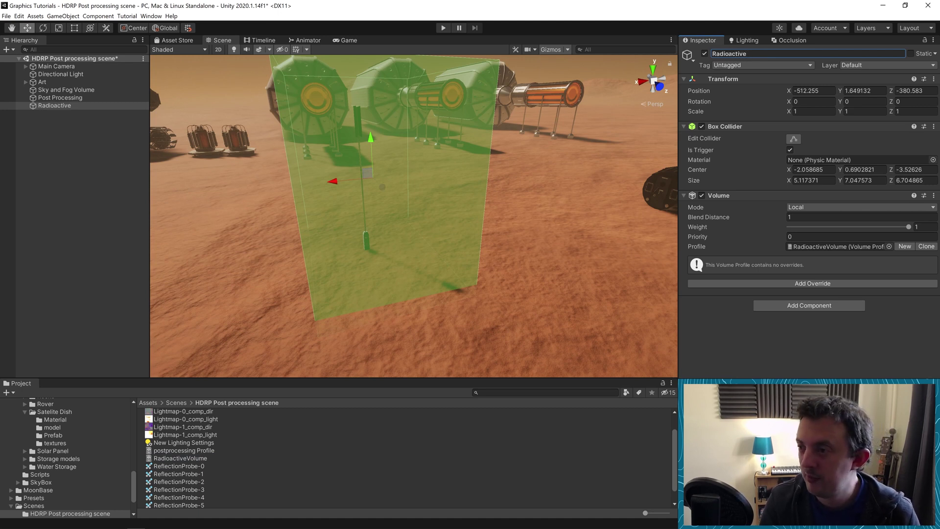
text(Mast)
key(Return)
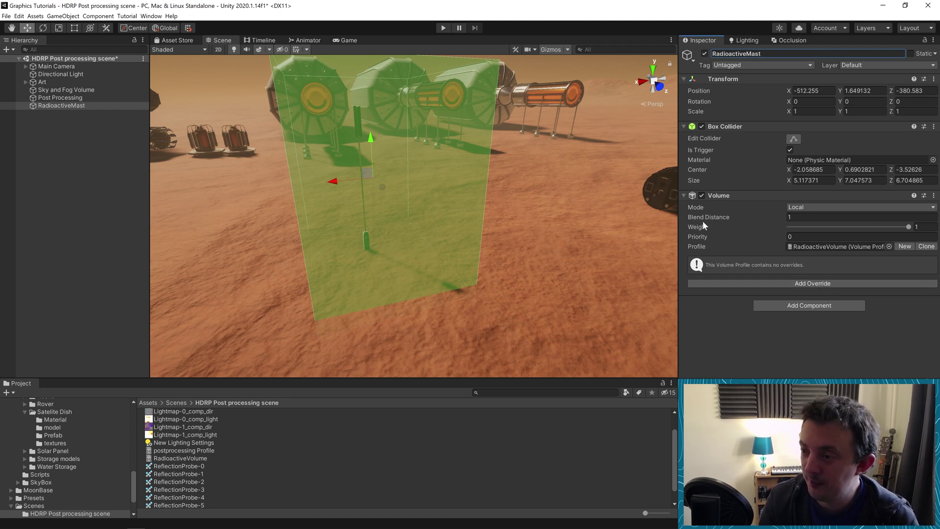
Add a Color Adjustments post-processing override to the RadioactiveMast volume.
click(819, 284)
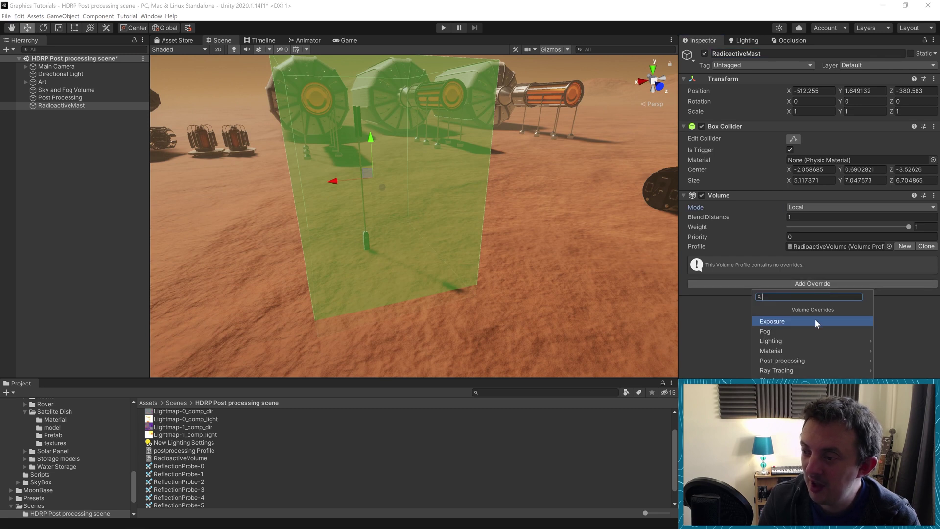
click(803, 360)
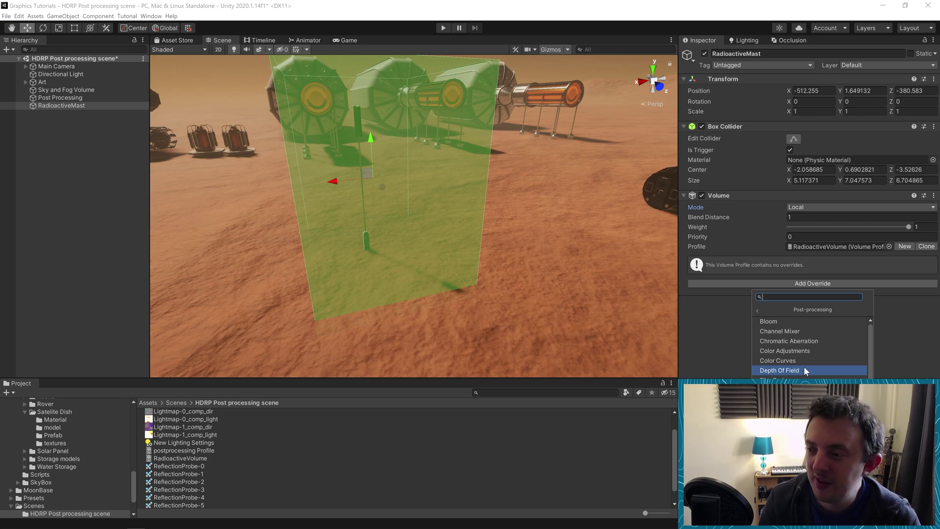
click(807, 351)
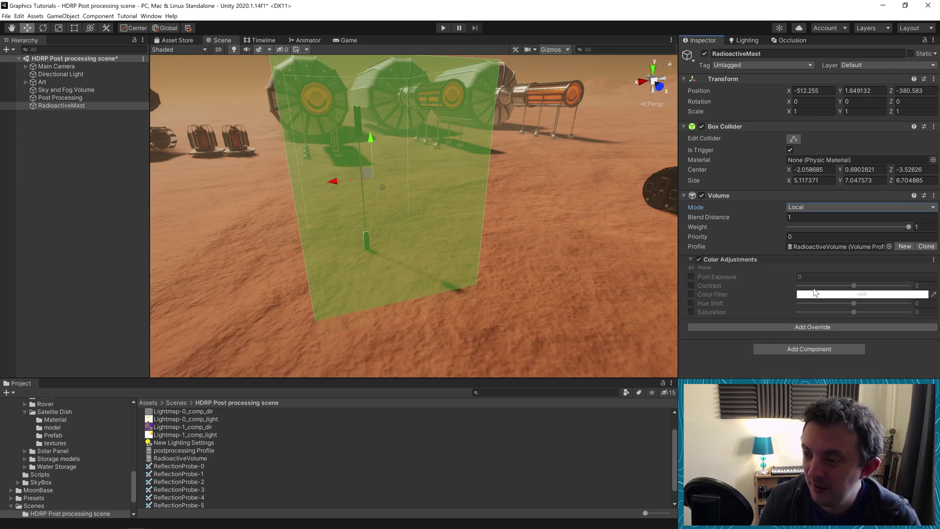
Override the Color Filter with saturated red and view the tint from inside the box volume.
scroll(361, 217, up, 6)
scroll(402, 231, down, 2)
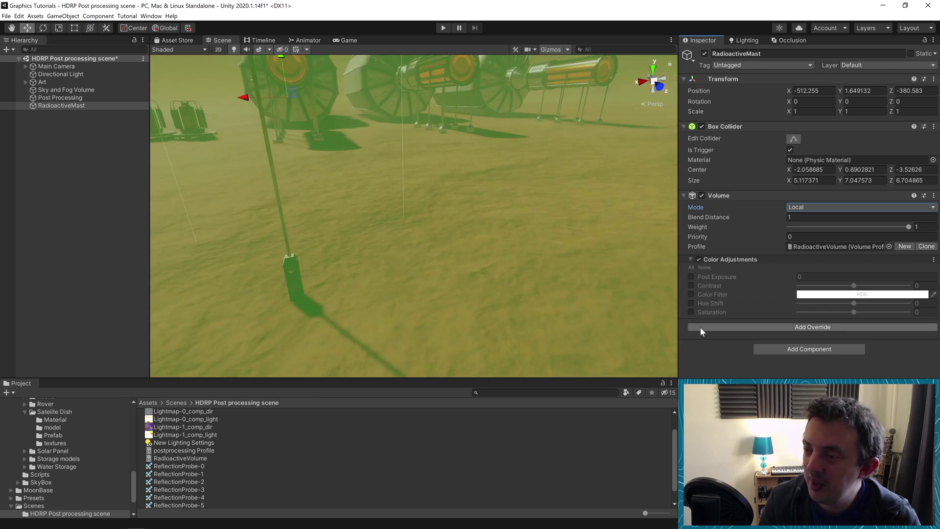
click(691, 295)
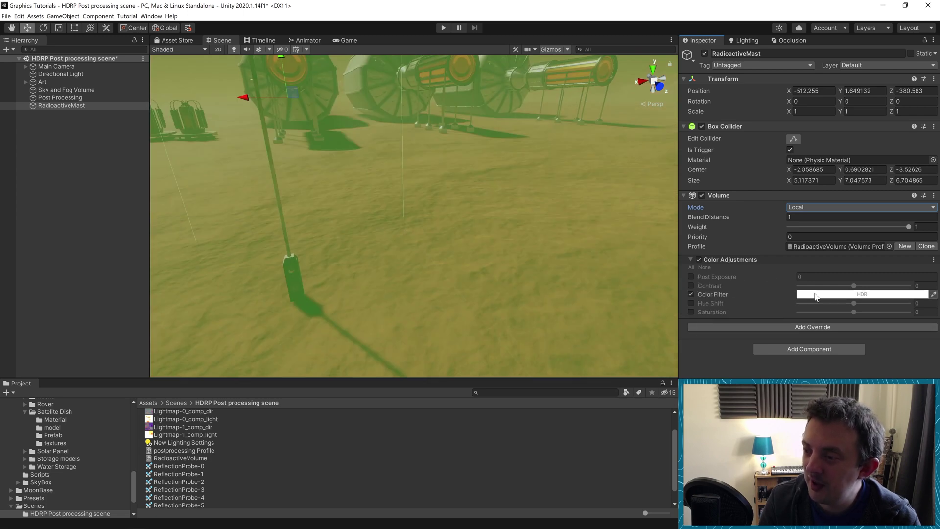
click(832, 294)
drag(887, 352, 901, 334)
right_drag(451, 230, 410, 191)
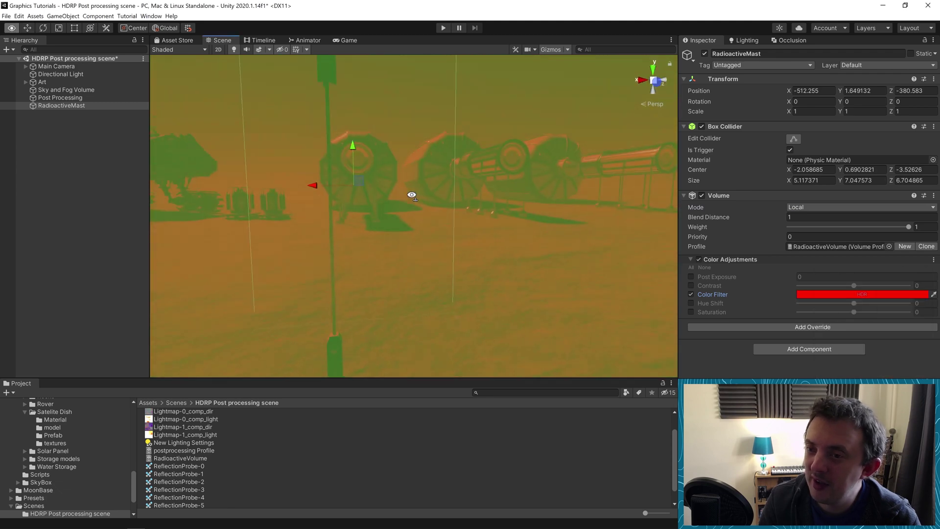
Enter Play mode and walk repeatedly in and out of the RadioactiveMast volume to examine how abruptly the red tint switches on.
middle_drag(409, 190, 417, 253)
scroll(494, 222, down, 5)
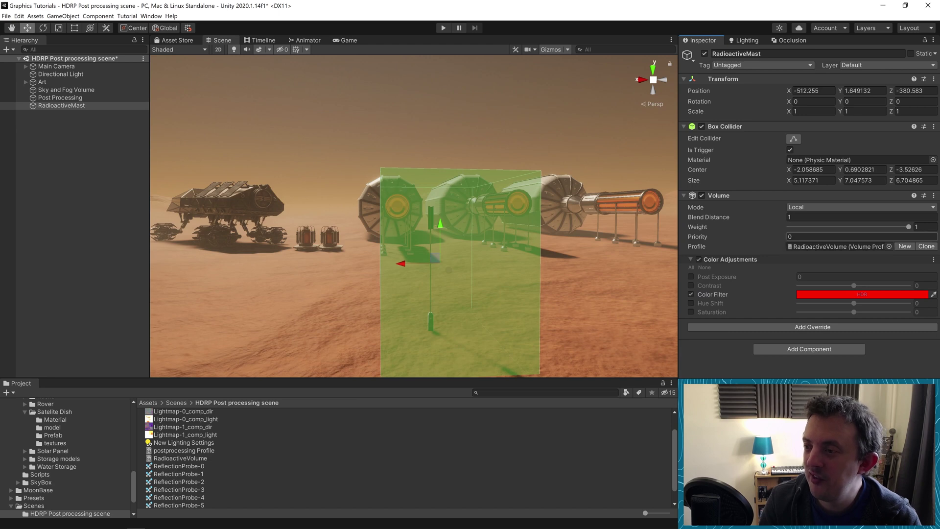
click(443, 27)
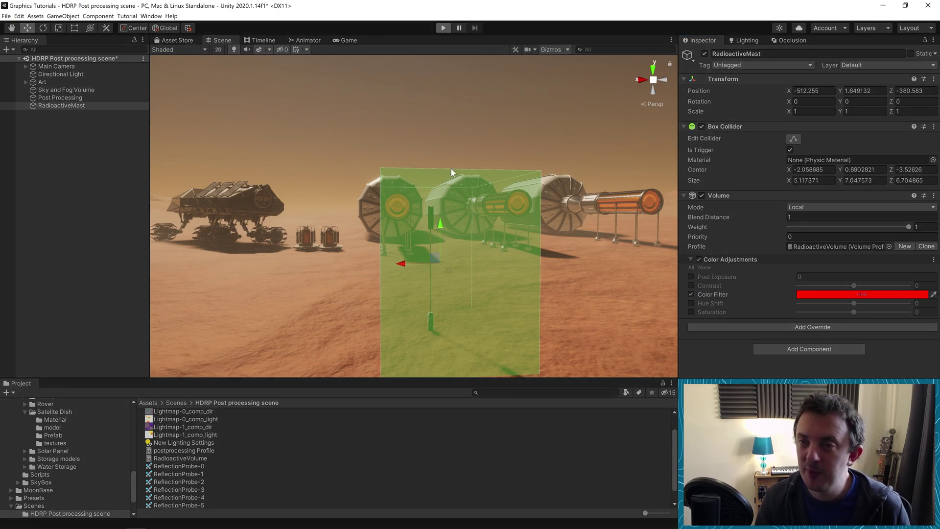
key(w)
key(s)
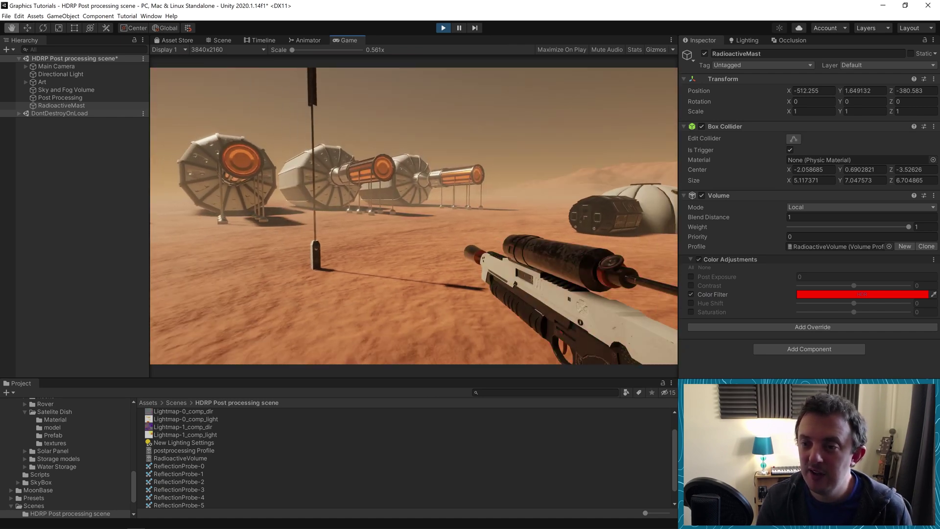
key(w)
key(s)
key(s)
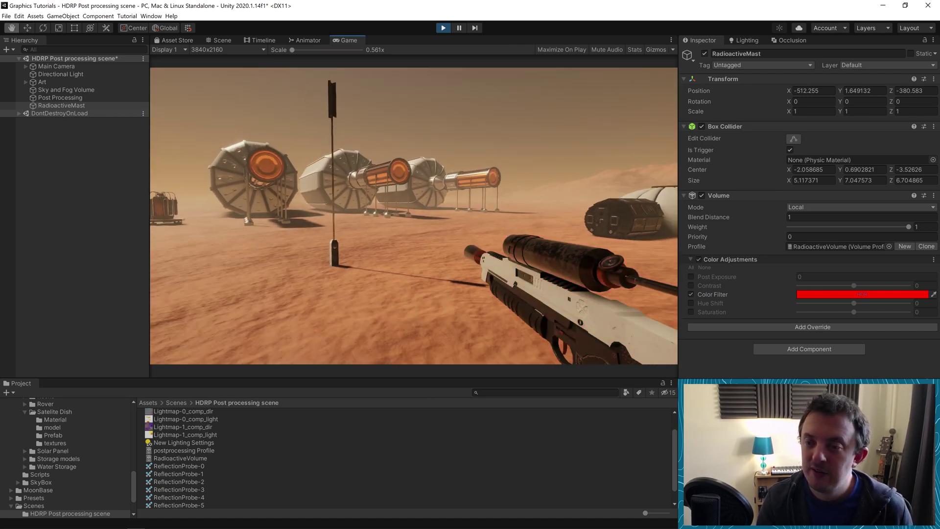
key(d)
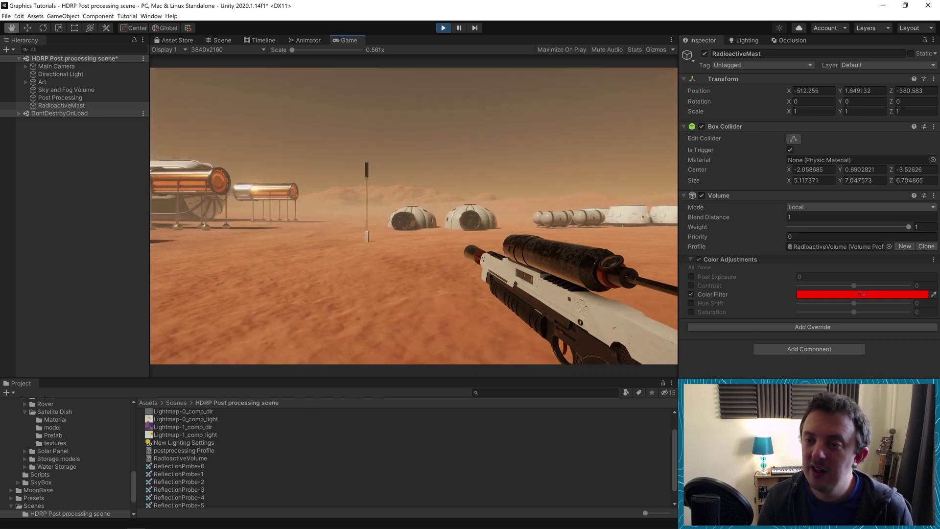
key(w)
key(w)
key(d)
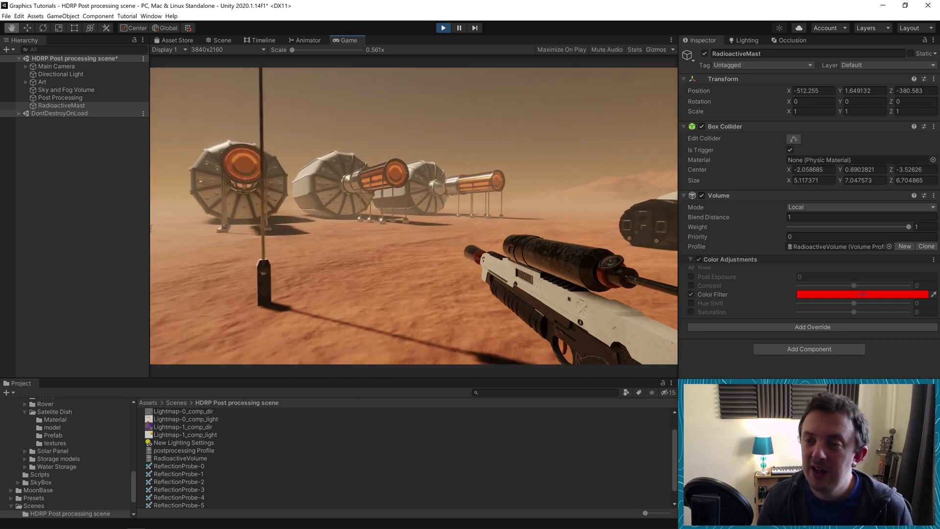
key(s)
key(w)
key(w)
key(d)
key(s)
key(w)
key(s)
key(w)
key(s)
key(w)
key(s)
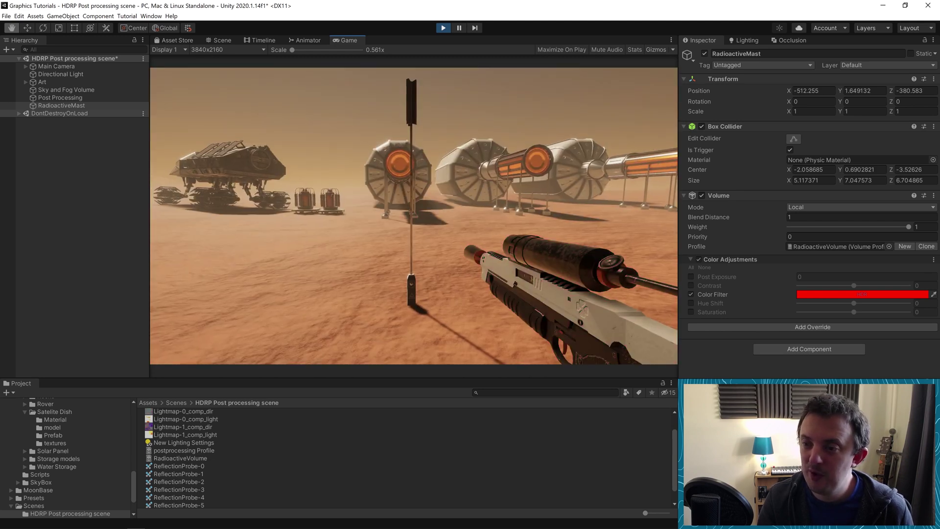
key(w)
key(s)
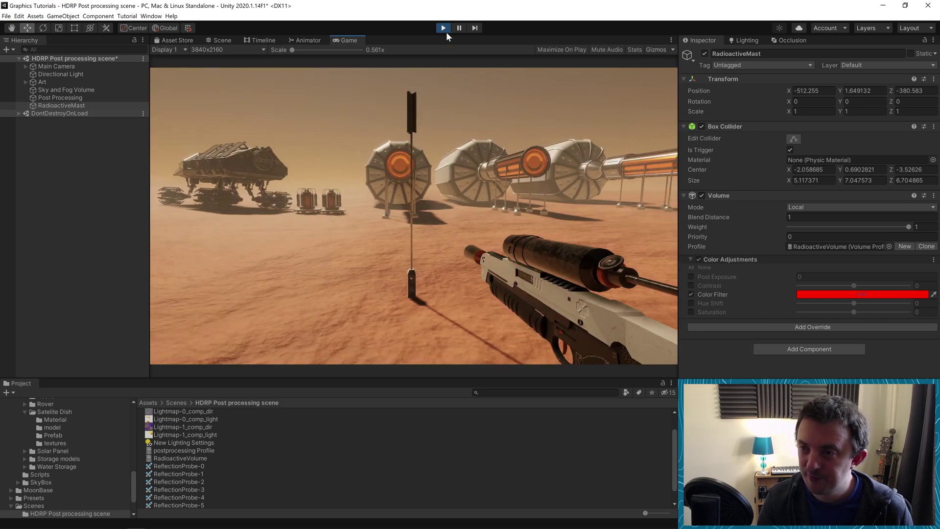
Stop the play test, set the RadioactiveMast volume's Blend Distance to 5, and restart Play mode.
key(ctrl+p)
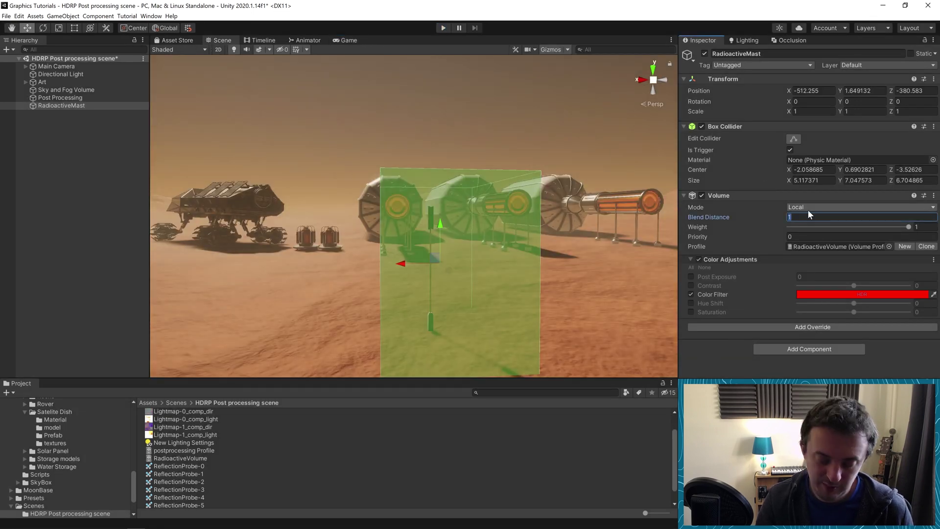
click(444, 28)
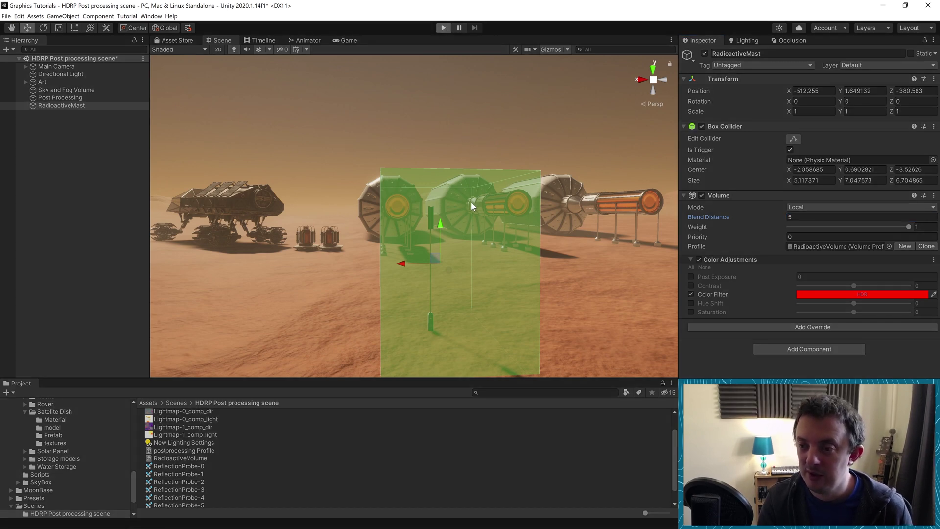
Walk towards and away from the radio mast to examine how the red tint blends with distance, and exit Play mode.
key(w)
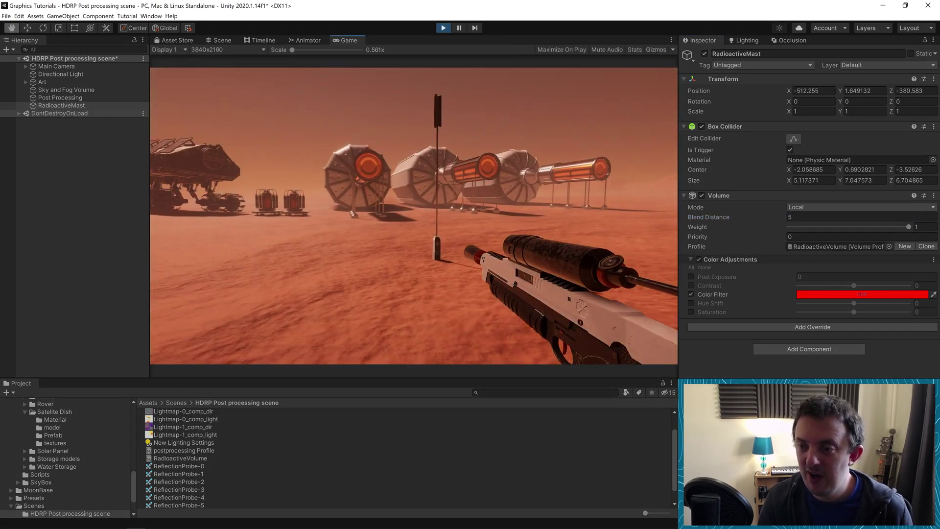
key(s)
key(w)
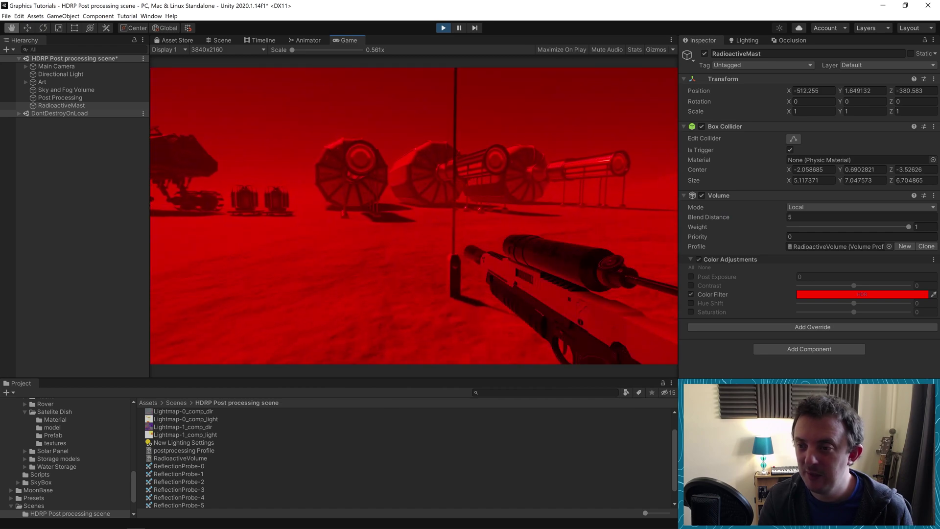
key(s)
key(w)
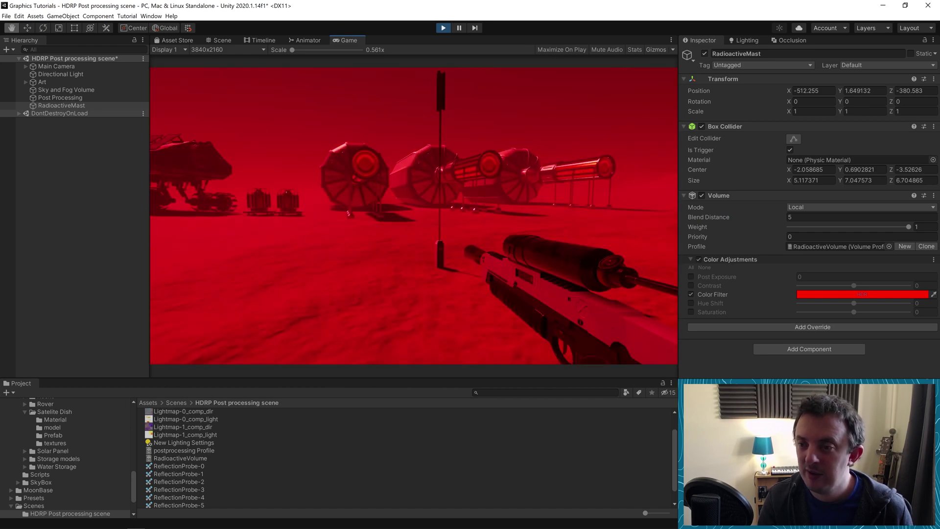
key(s)
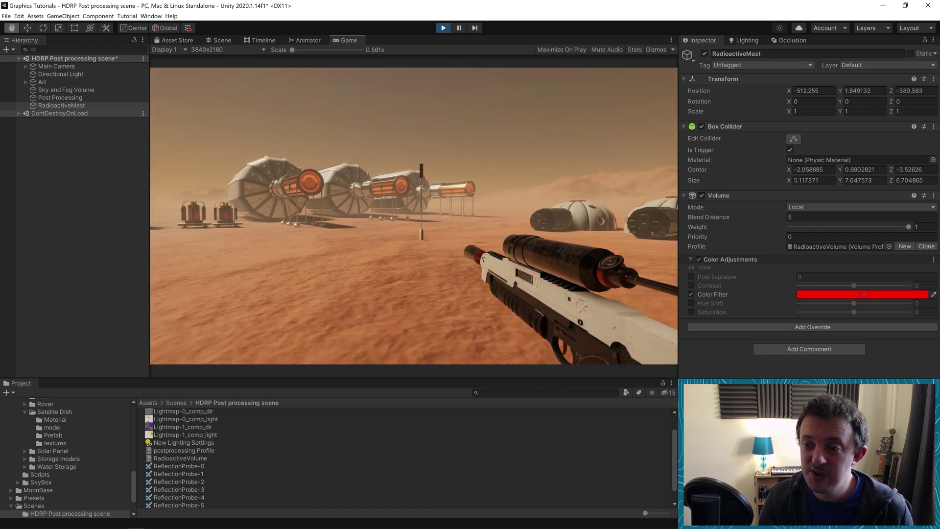
key(w)
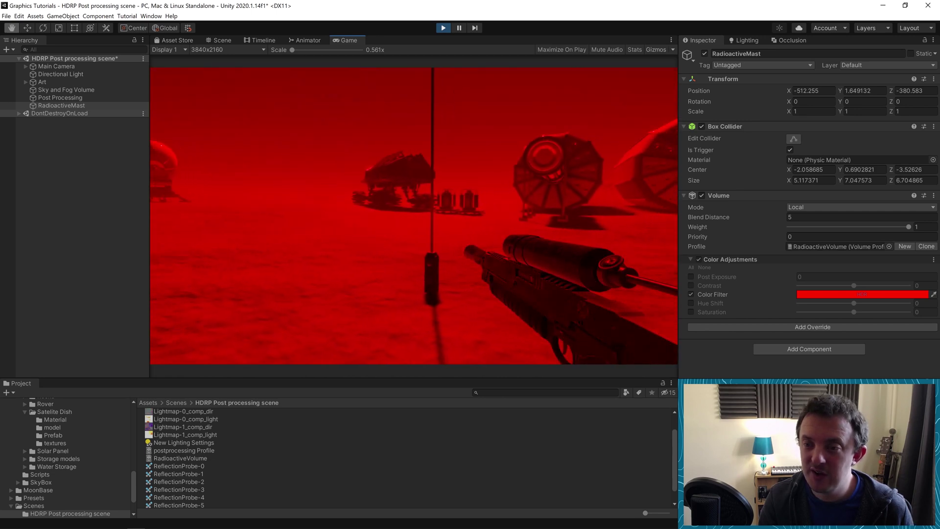
key(a)
key(s)
key(w)
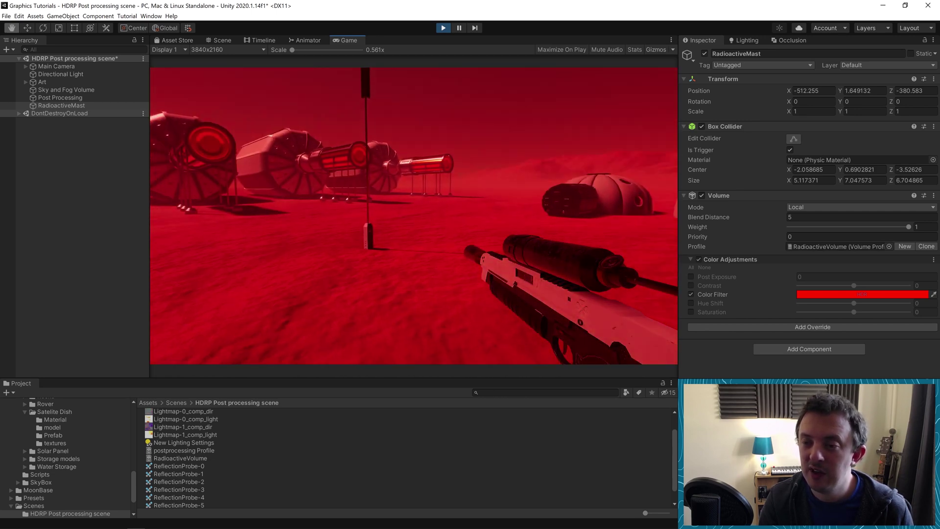
key(w)
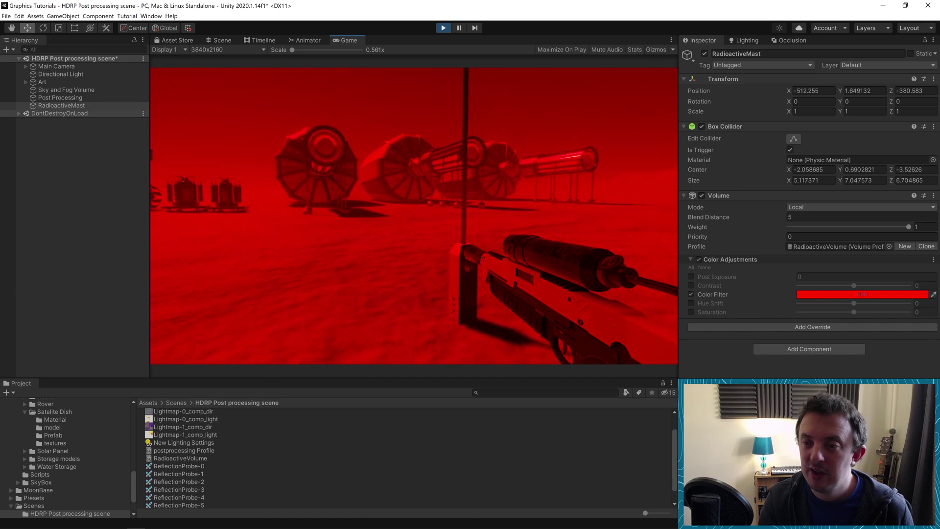
key(q)
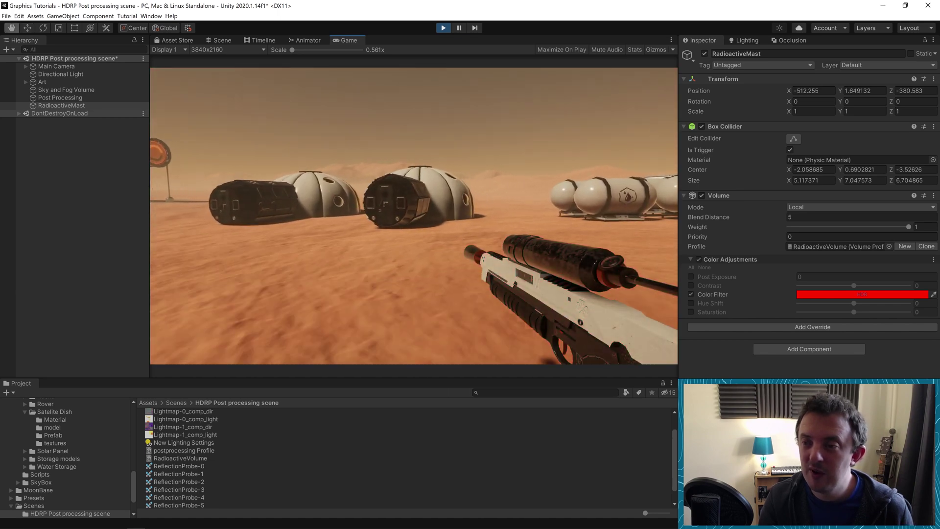
key(a)
key(d)
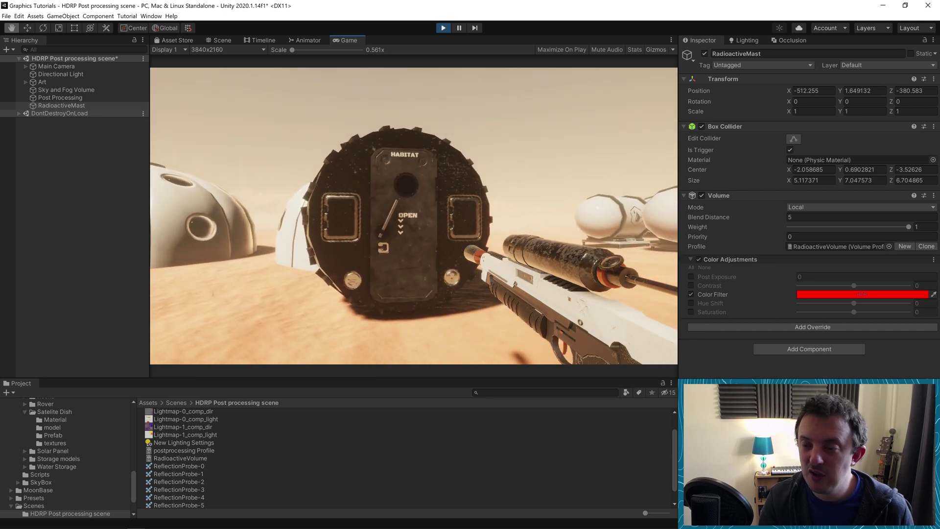
key(w)
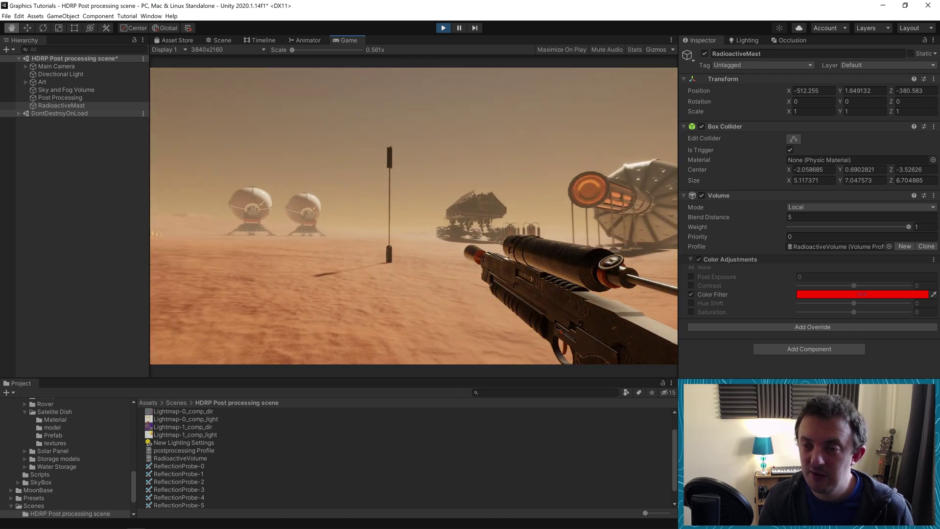
key(w)
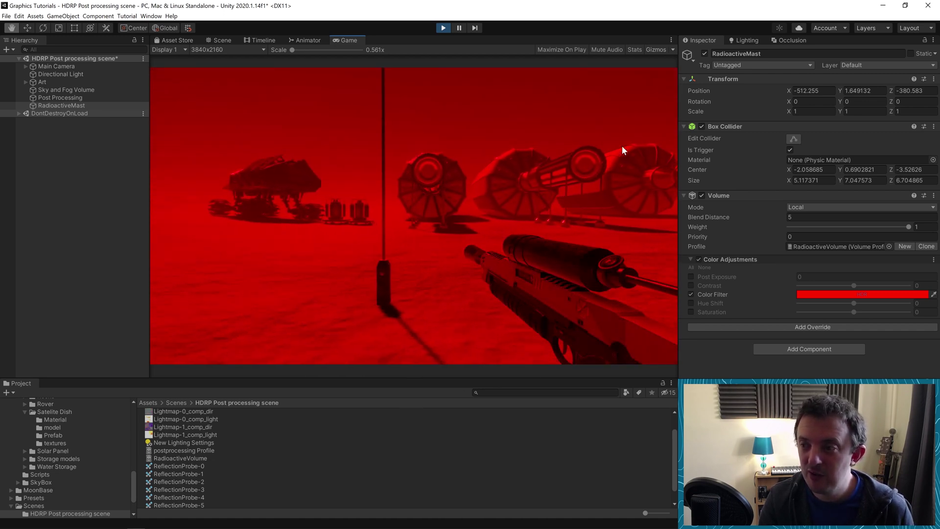
click(444, 28)
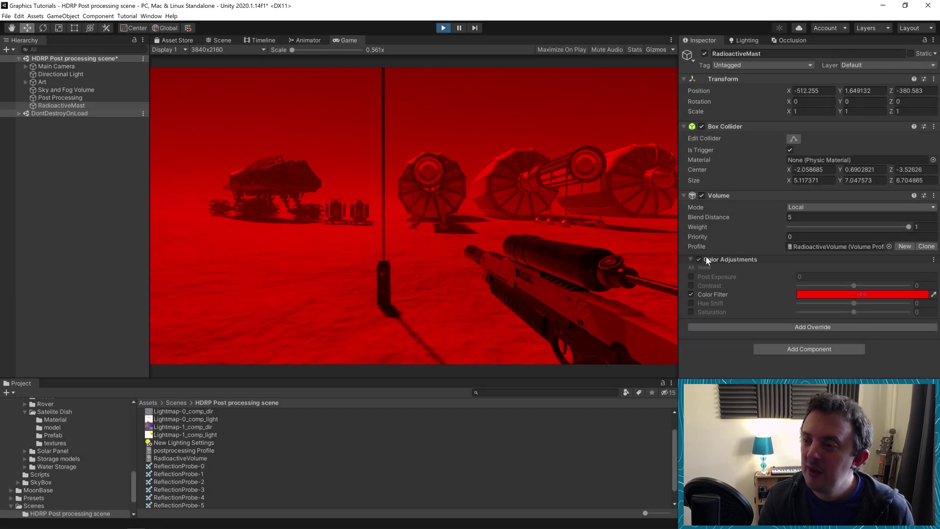
Add a Chromatic Aberration override to the RadioactiveMast volume and override its Intensity with 1.
click(770, 326)
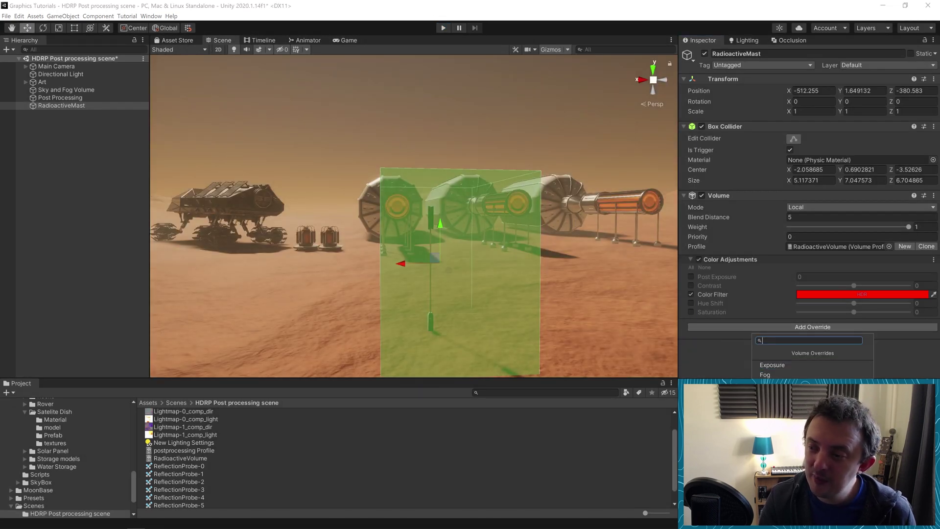
click(779, 404)
click(803, 385)
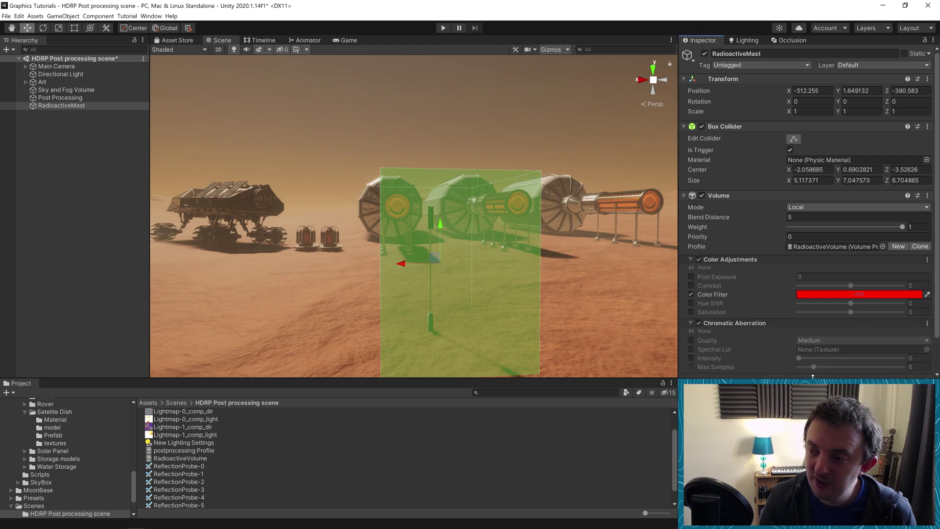
scroll(692, 340, down, 2)
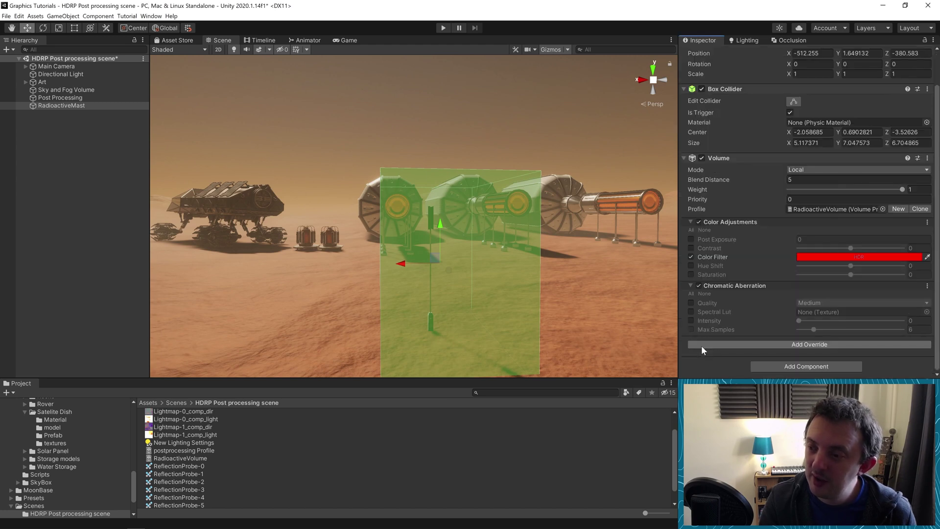
click(692, 320)
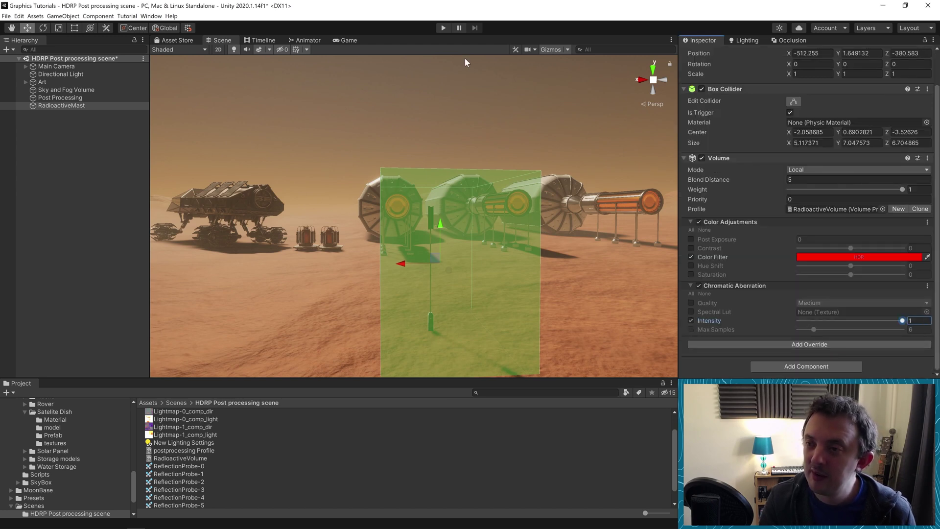
Play the scene and walk around the mast to examine the chromatic aberration combined with the red tint, and exit Play mode.
click(443, 27)
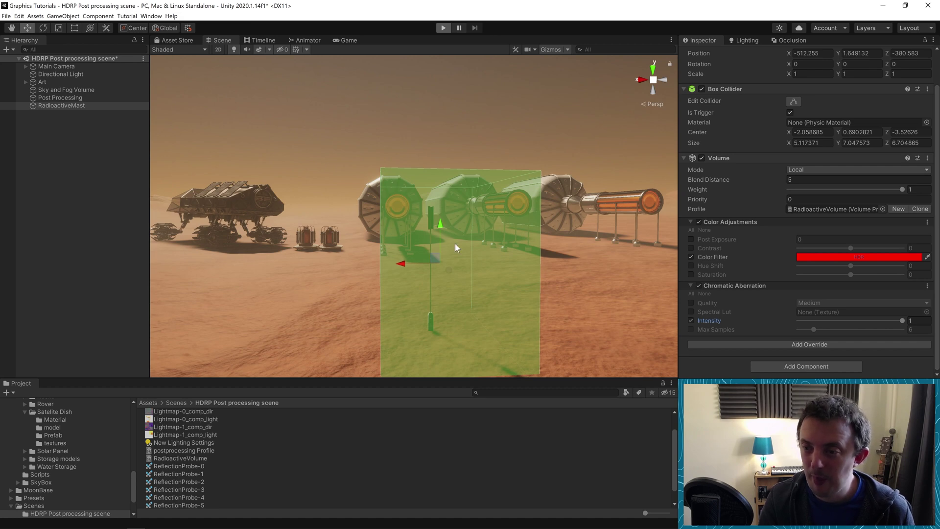
key(w)
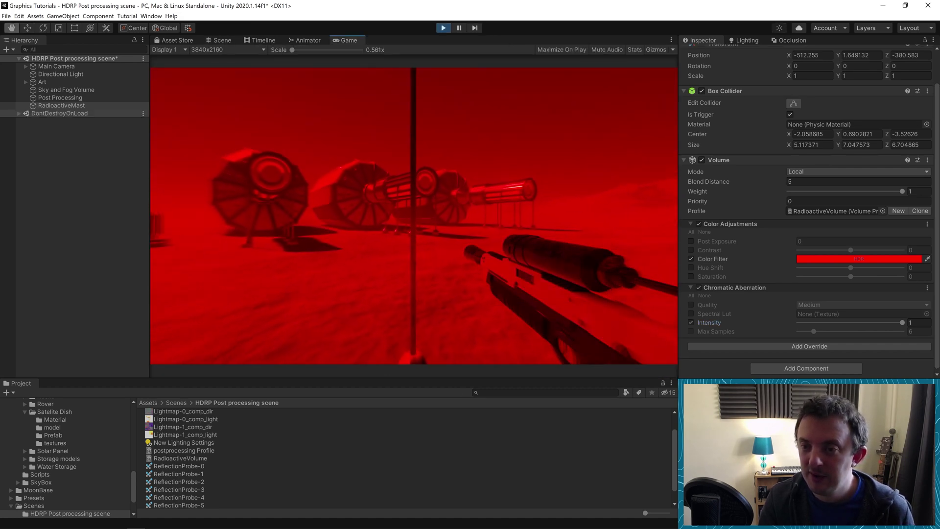
key(Escape)
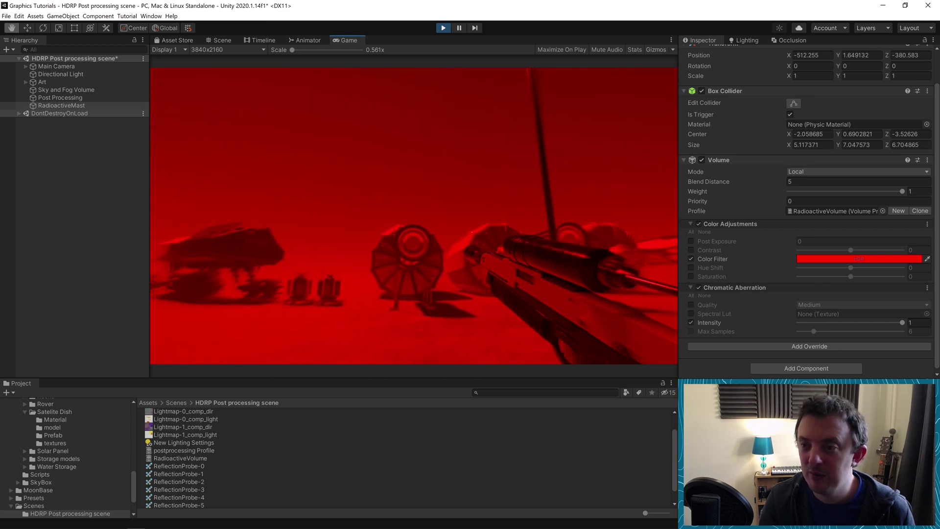
key(s)
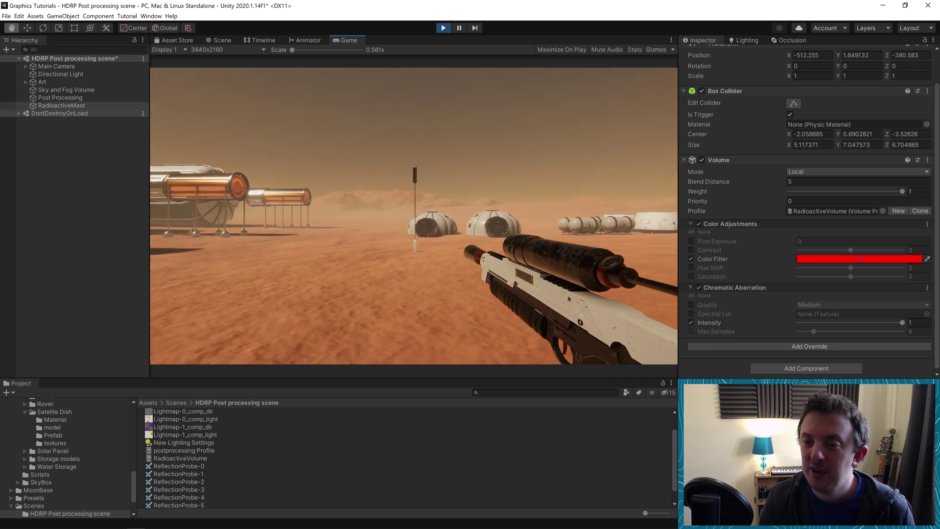
key(a)
key(w)
key(d)
key(w)
key(w)
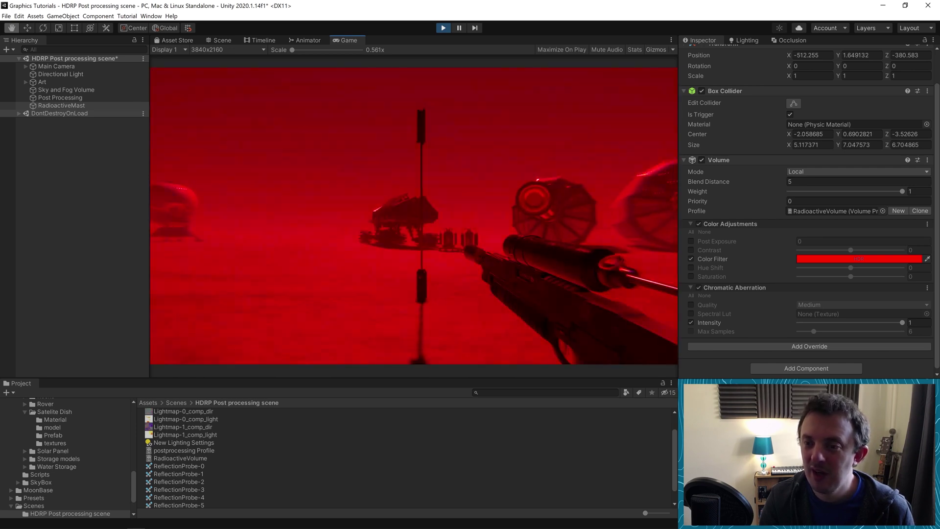
key(s)
key(a)
key(a)
key(w)
key(w)
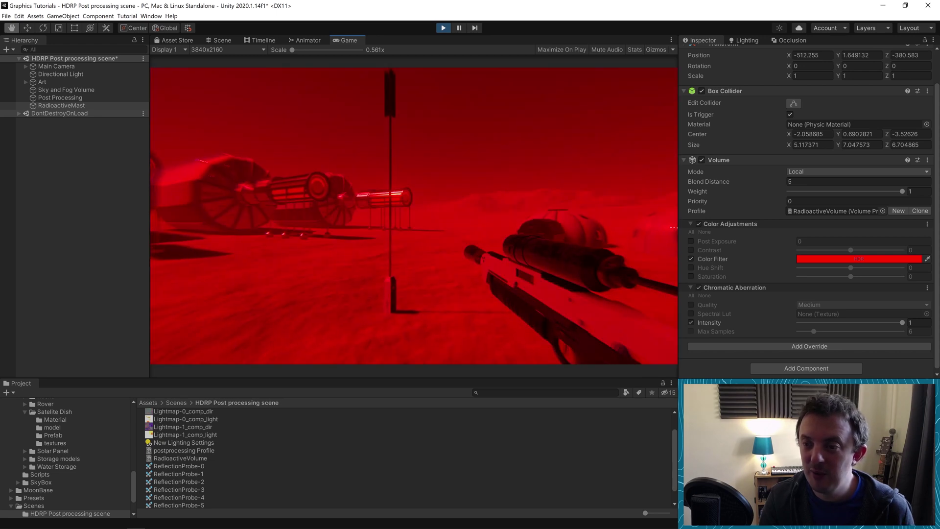
key(s)
key(d)
key(w)
key(s)
key(ctrl+p)
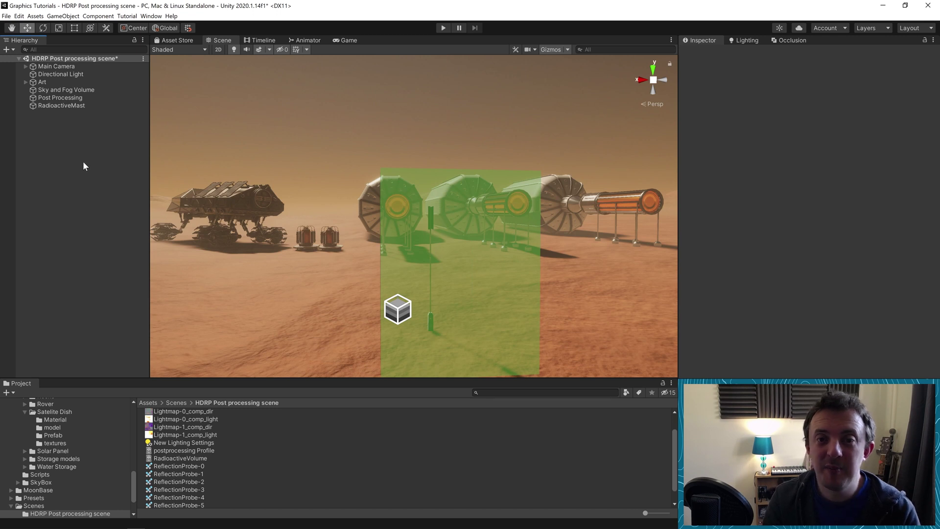
Deactivate the Sky and Fog Volume and Post Processing objects to view the scene without their effects.
click(66, 90)
click(704, 53)
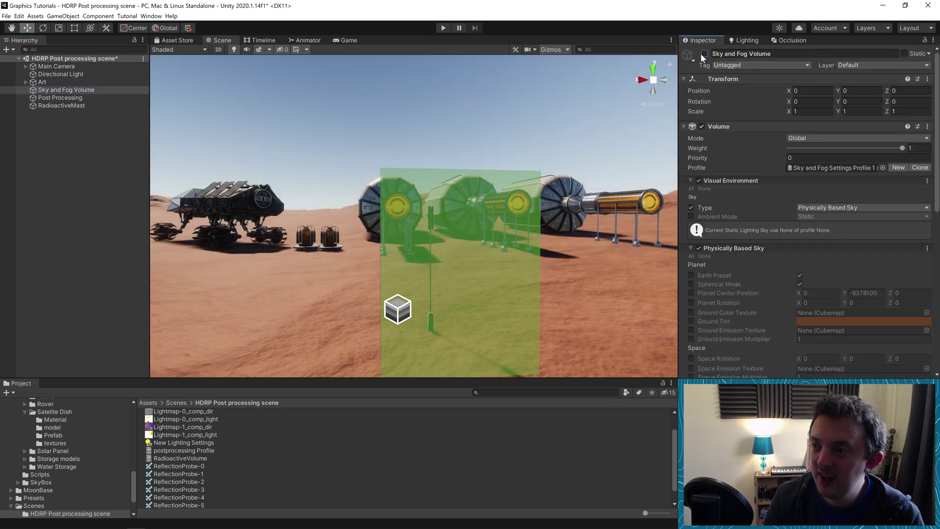
click(61, 98)
click(704, 54)
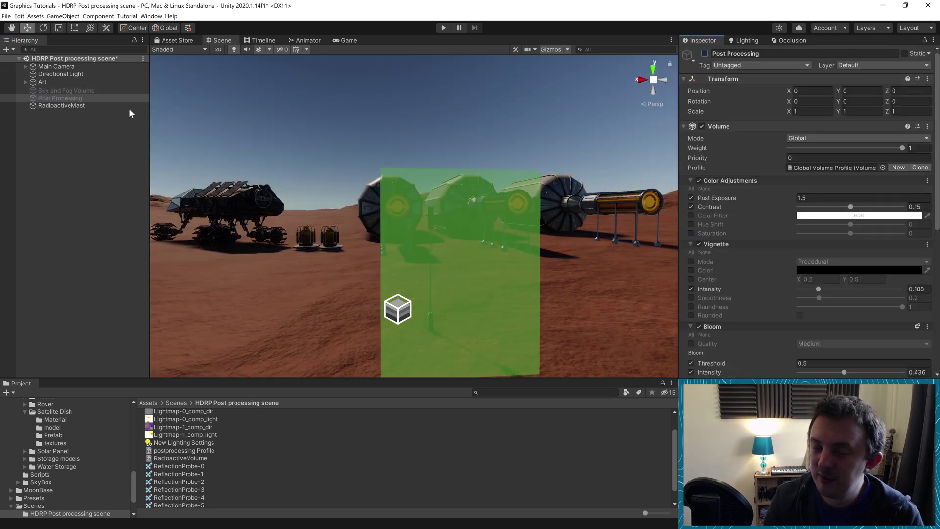
Deactivate the RadioactiveMast object and clear the selection to view the scene without any volumes.
click(61, 105)
click(704, 53)
click(60, 194)
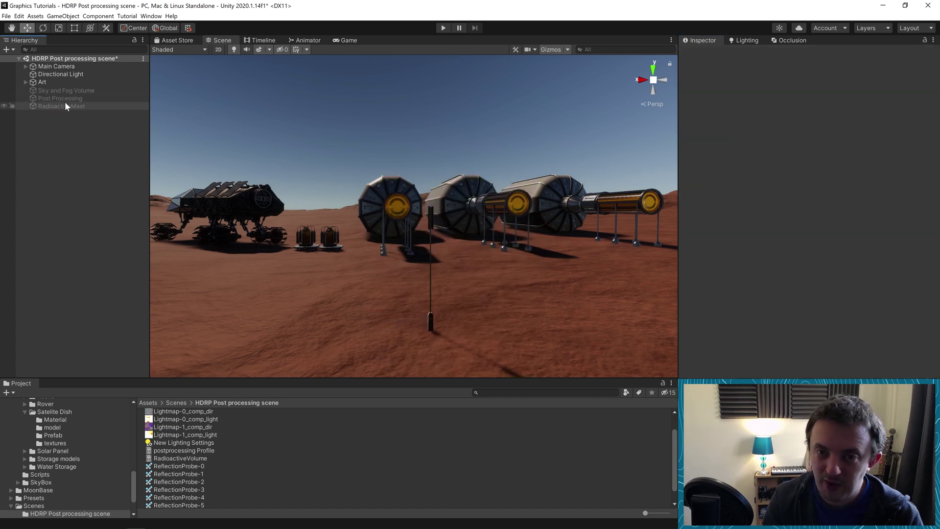
Reactivate the Sky and Fog Volume object and look around the base with only its sky and fog applied.
click(66, 91)
right_drag(429, 212, 466, 228)
scroll(437, 280, up, 3)
right_drag(437, 283, 559, 221)
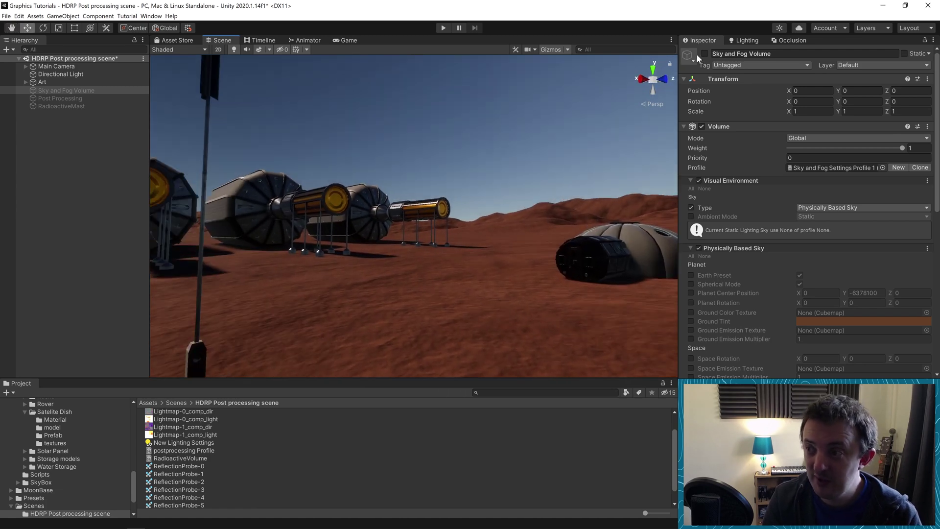
click(704, 54)
right_drag(520, 123, 327, 162)
Review the overrides on the Post Processing object, reactivate it, and look around the base with its effects applied.
click(71, 98)
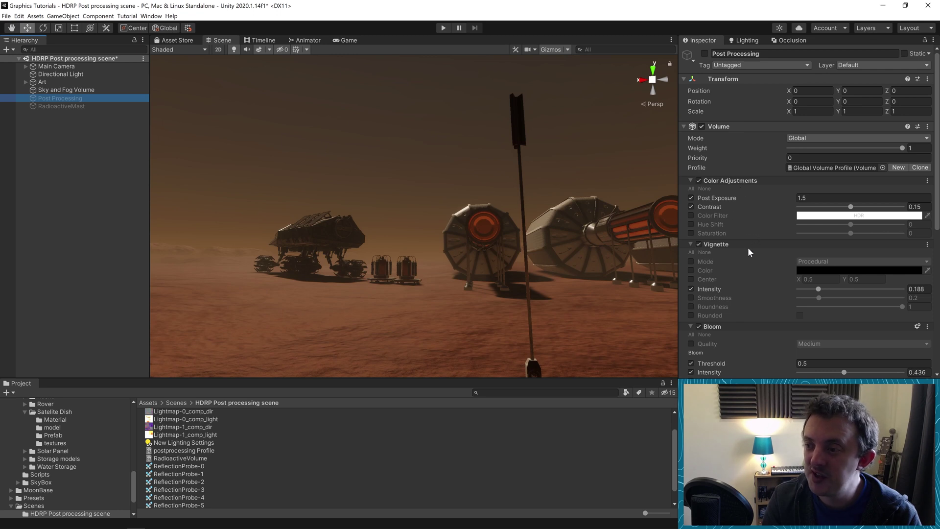
scroll(748, 250, down, 3)
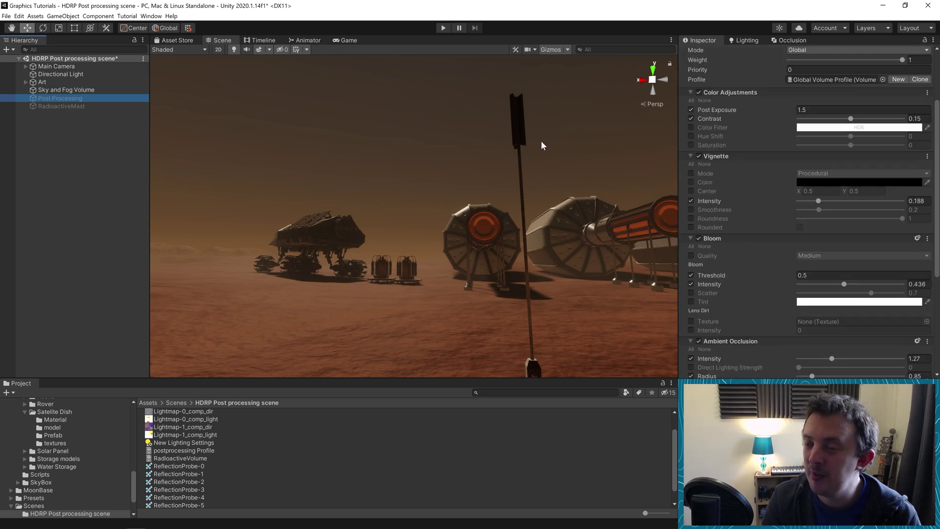
scroll(800, 184, up, 3)
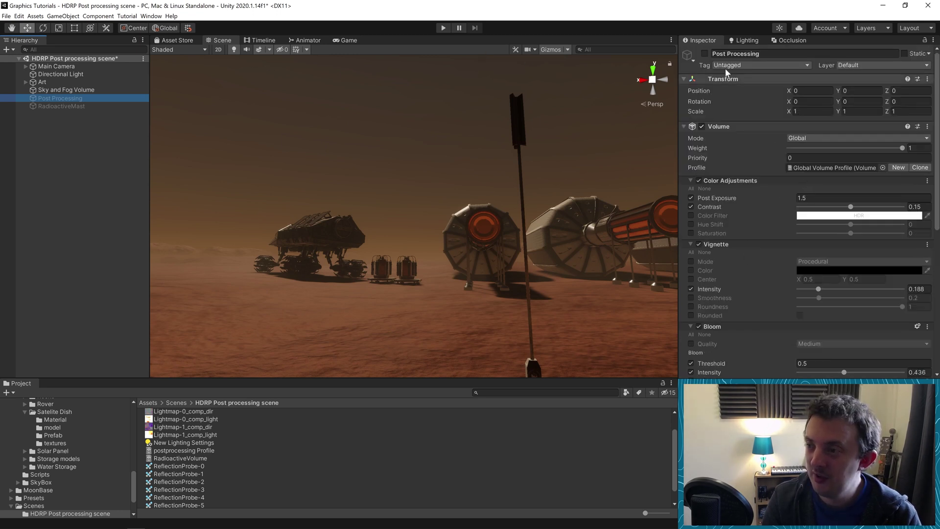
click(705, 54)
right_drag(456, 132, 563, 142)
middle_drag(494, 175, 504, 198)
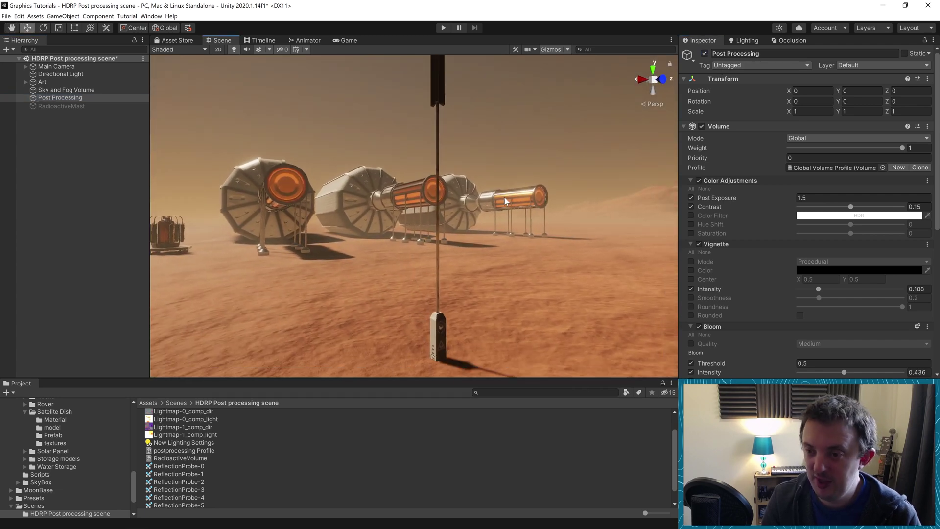
right_drag(503, 196, 454, 194)
Reactivate the RadioactiveMast object and move the scene view out of its local volume to compare the looks.
click(61, 106)
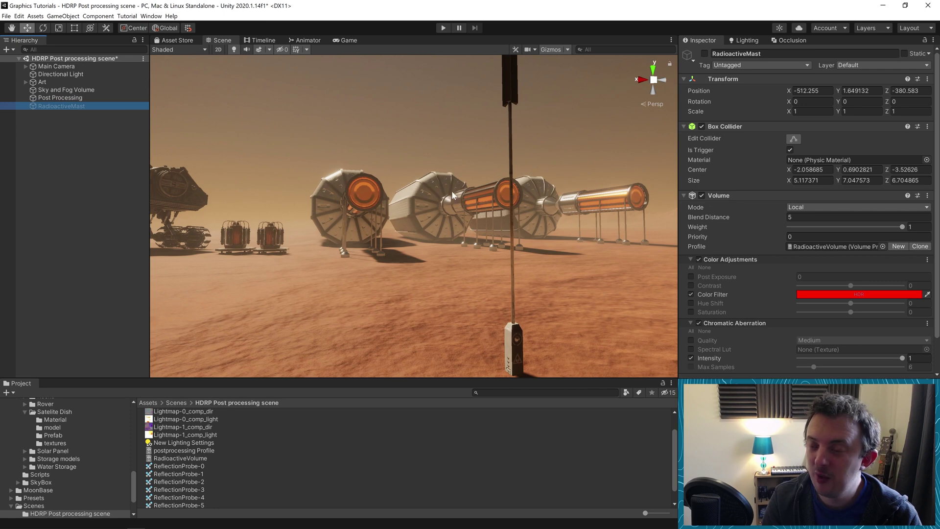
right_drag(506, 212, 514, 168)
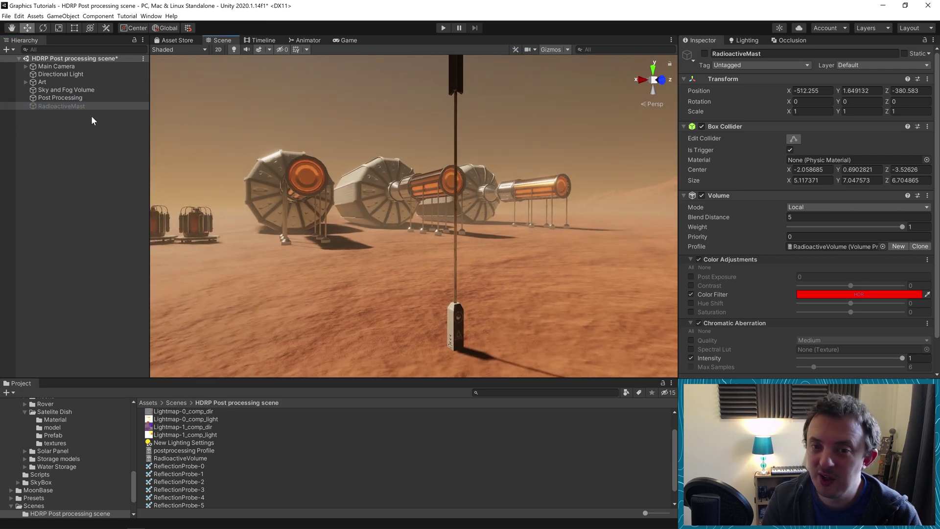
click(705, 54)
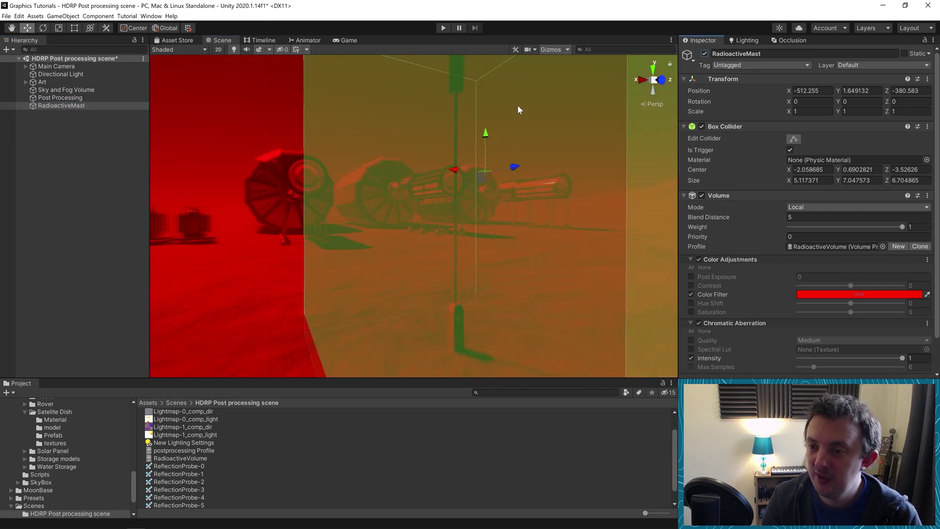
middle_drag(511, 107, 631, 196)
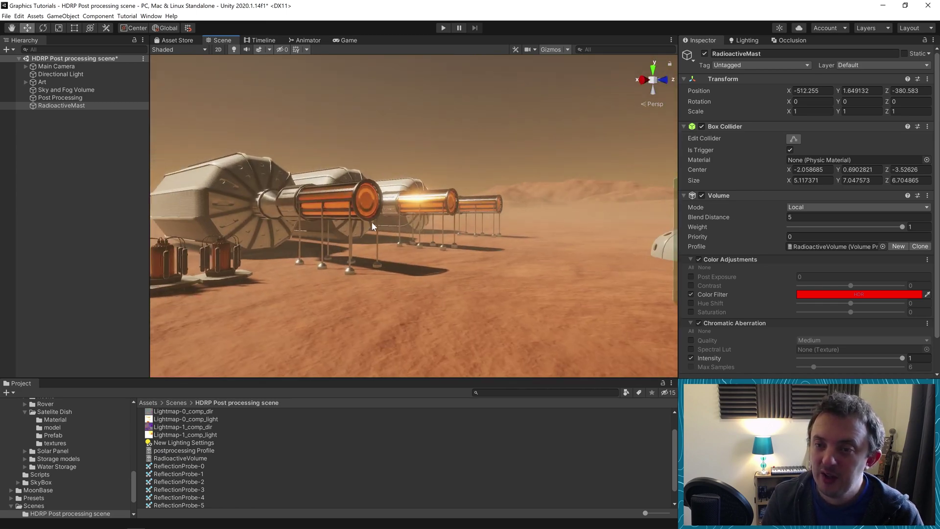